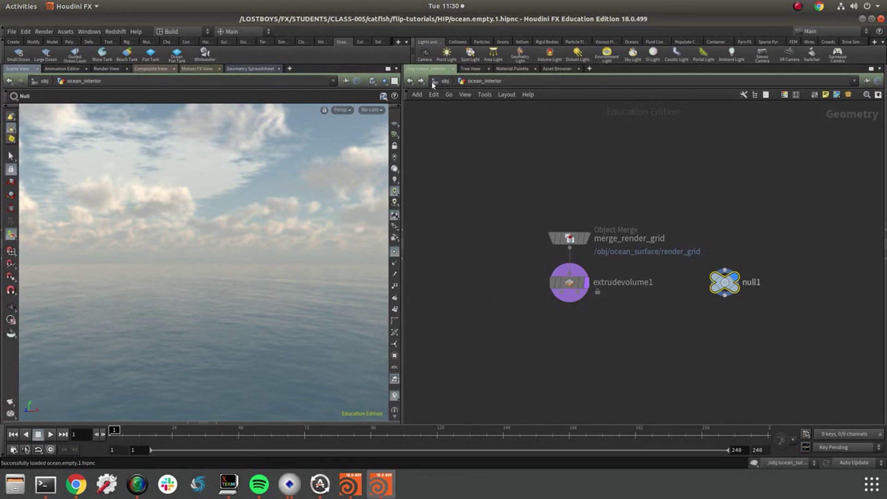
Step: Delete the ocean_interior object and open the ocean_surface geometry network
click(444, 81)
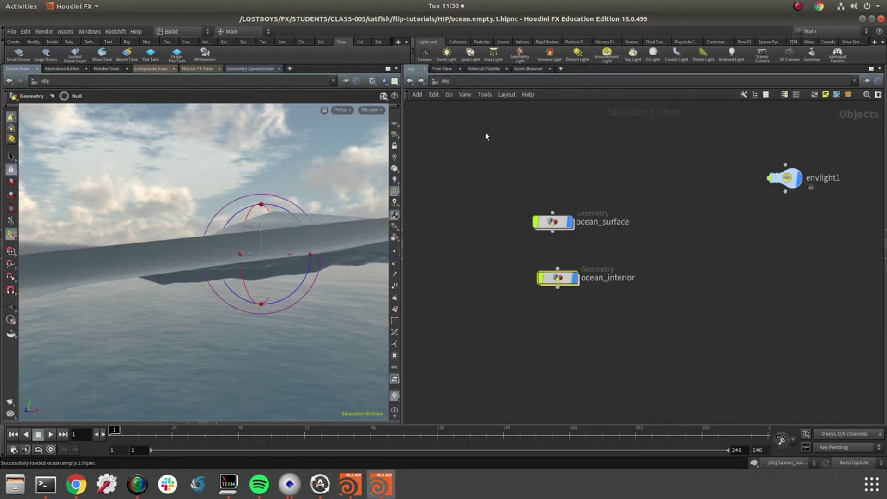
key(Delete)
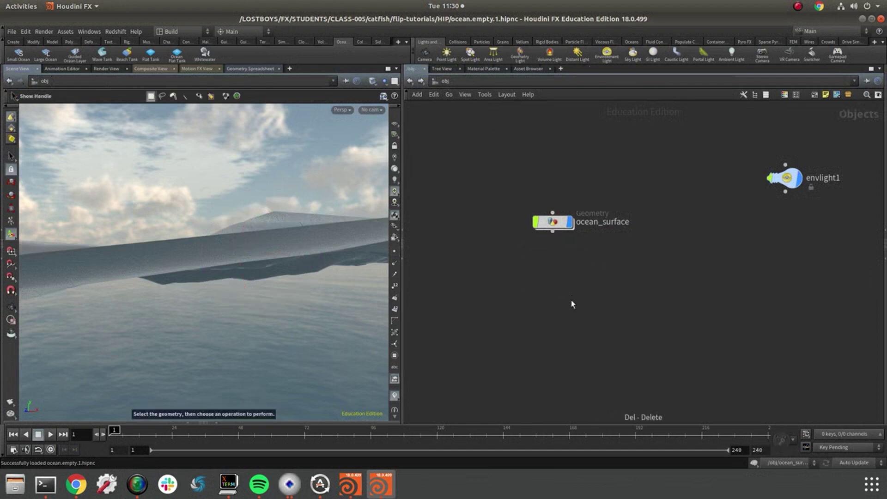
scroll(646, 296, up, 2)
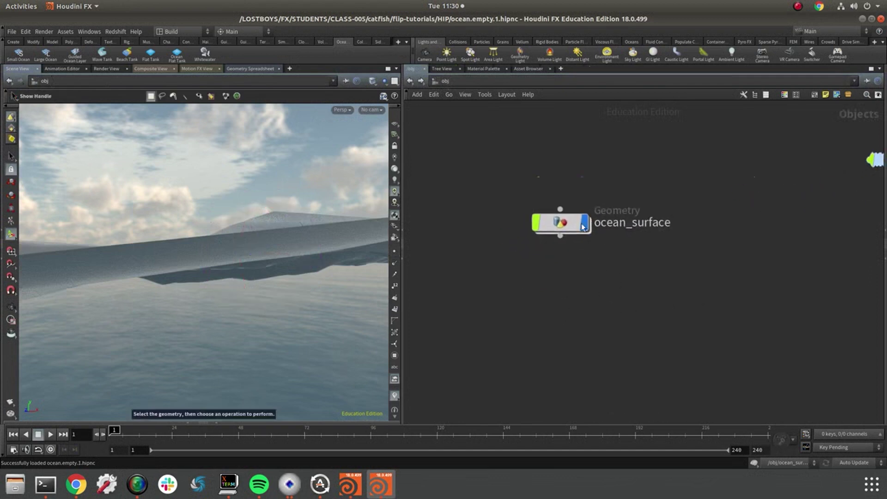
mouse_move(567, 223)
double_click(567, 223)
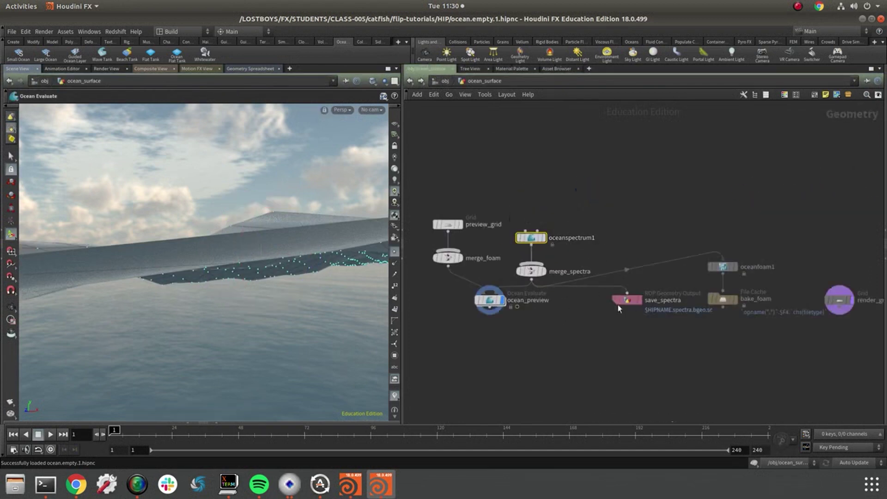
Step: Delete the oceanfoam1 and bake_foam nodes and move render_grid closer to the rest of the network
middle_drag(741, 371, 687, 353)
drag(627, 179, 859, 354)
drag(735, 242, 640, 323)
middle_drag(659, 248, 680, 192)
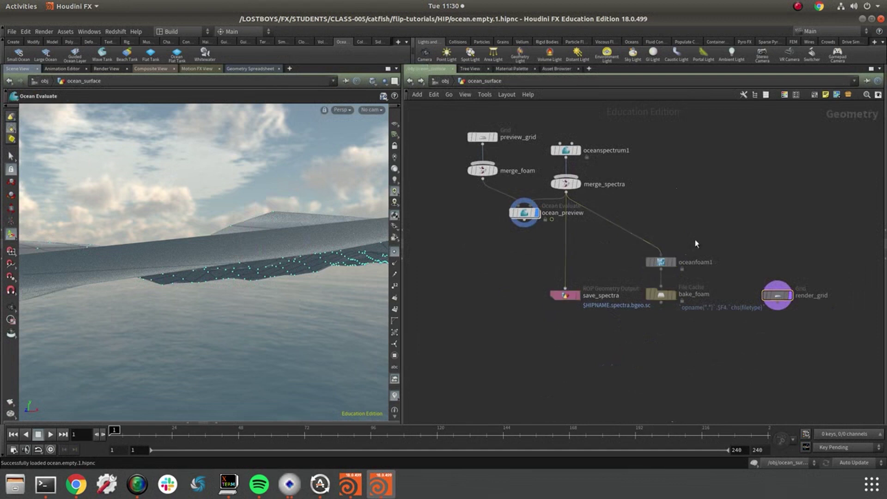
drag(652, 252, 696, 334)
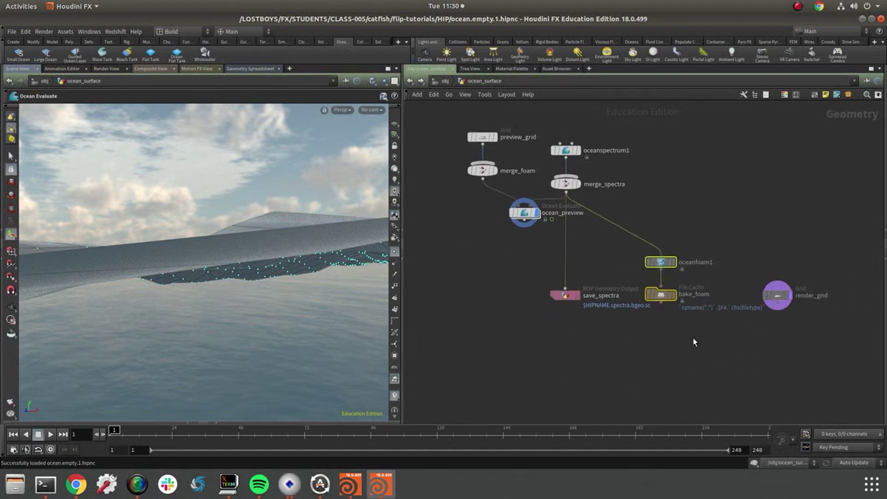
key(Delete)
mouse_move(779, 298)
drag(780, 297, 663, 237)
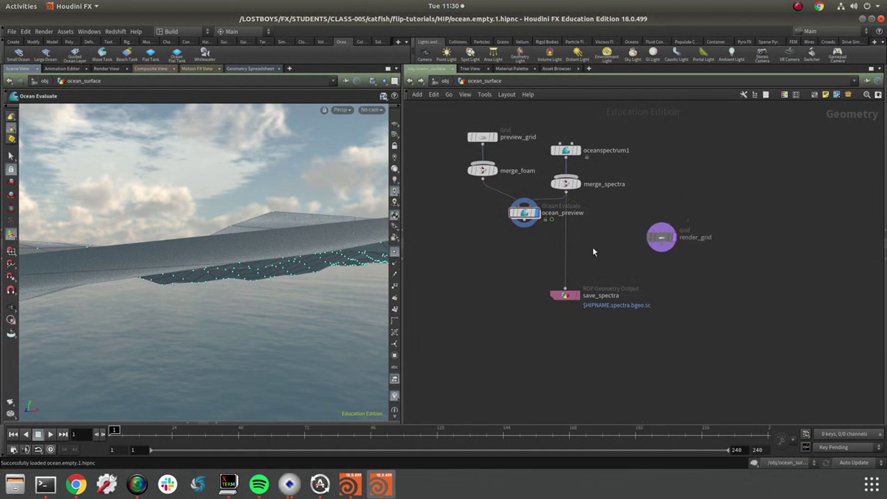
Step: Delete the merge_foam and merge_spectra nodes so preview_grid and oceanspectrum1 feed the network directly
key(h)
drag(540, 187, 508, 172)
drag(537, 223, 504, 222)
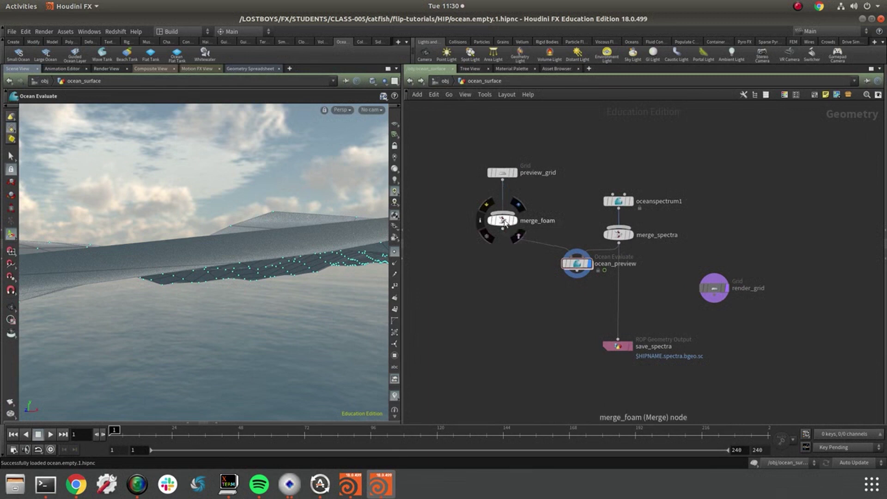
key(Delete)
click(621, 227)
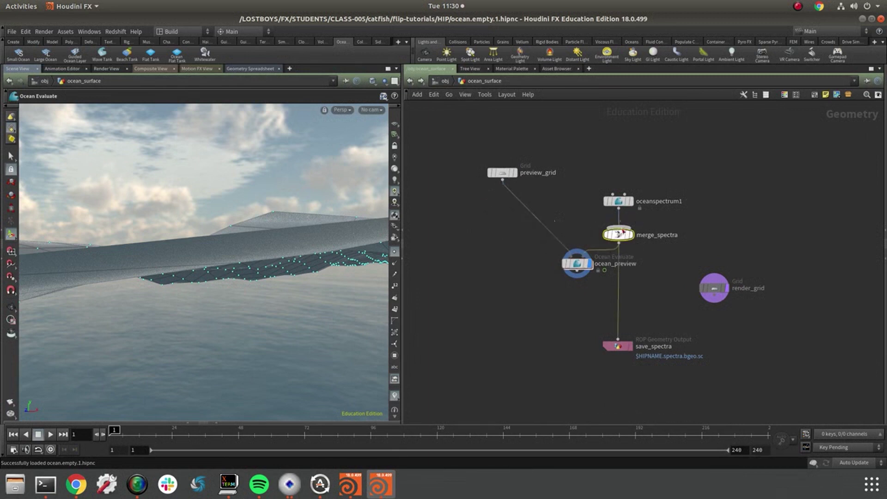
drag(619, 201, 592, 185)
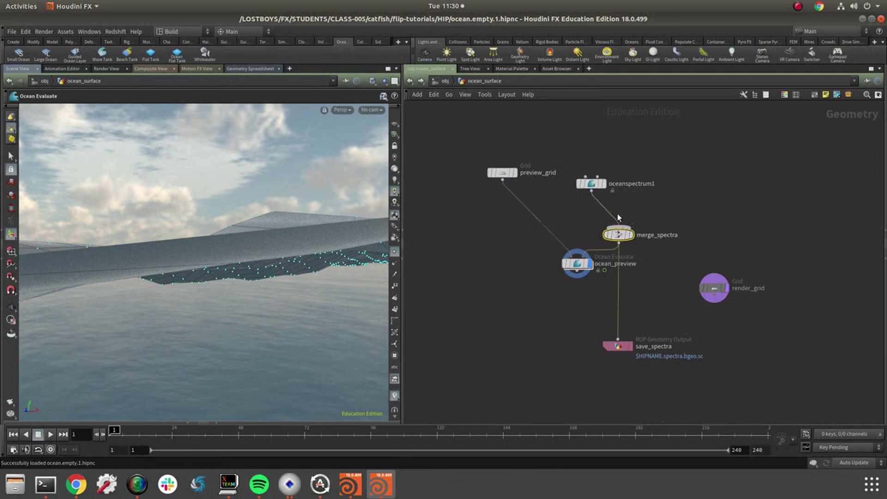
drag(626, 237, 613, 226)
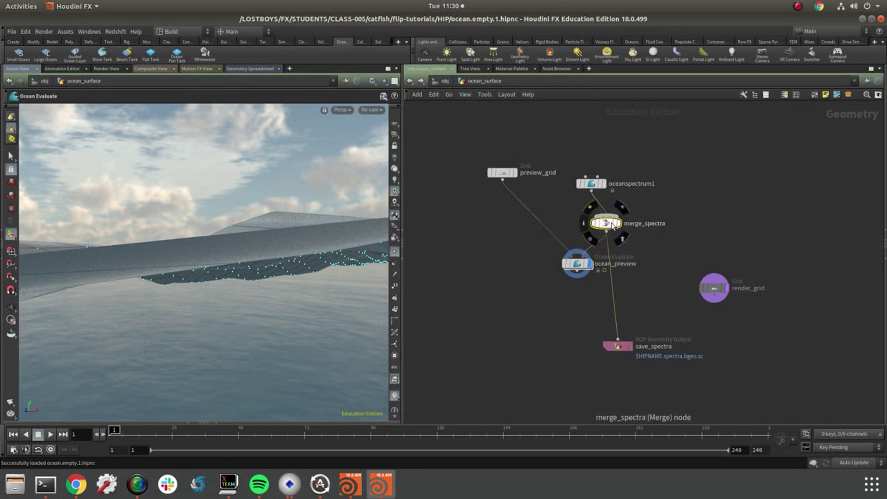
key(Delete)
Step: Rearrange ocean_preview, save_spectra and render_grid into a compact layout below and beside oceanspectrum1
key(l)
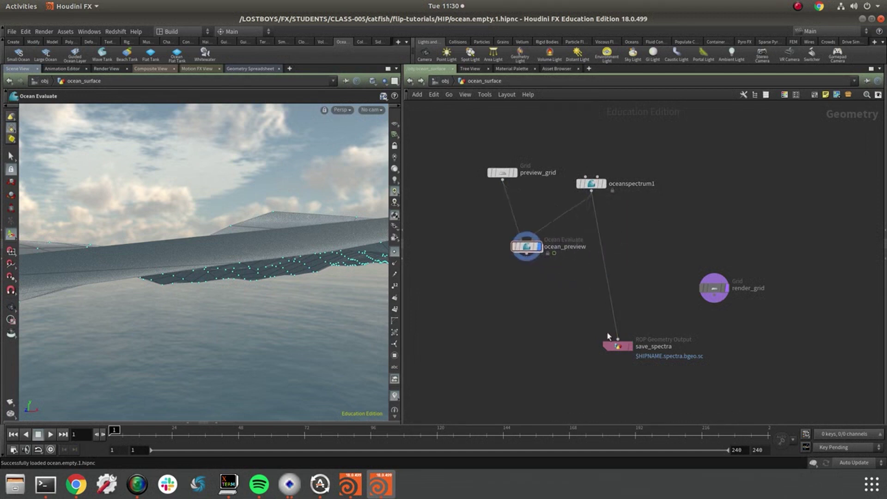
drag(616, 345, 603, 263)
drag(710, 285, 683, 217)
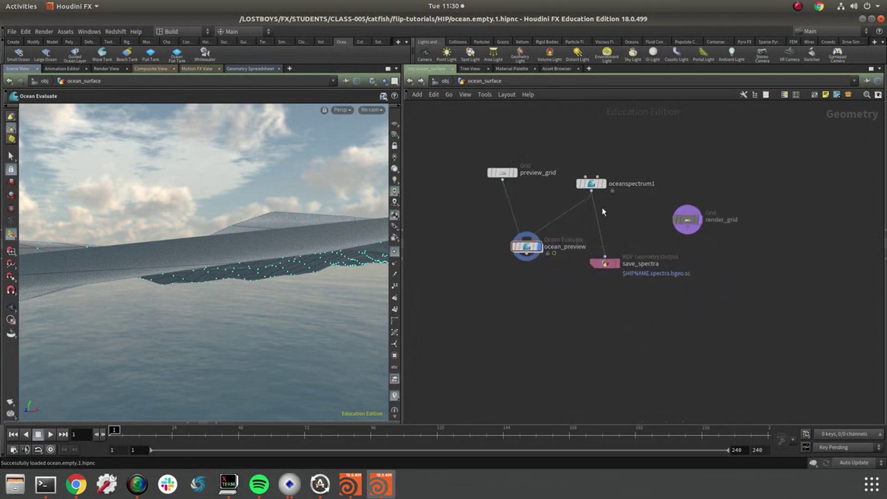
Step: Show the ocean_preview node's parameters in the network editor and frame the whole ocean grid in the viewport
scroll(603, 211, up, 4)
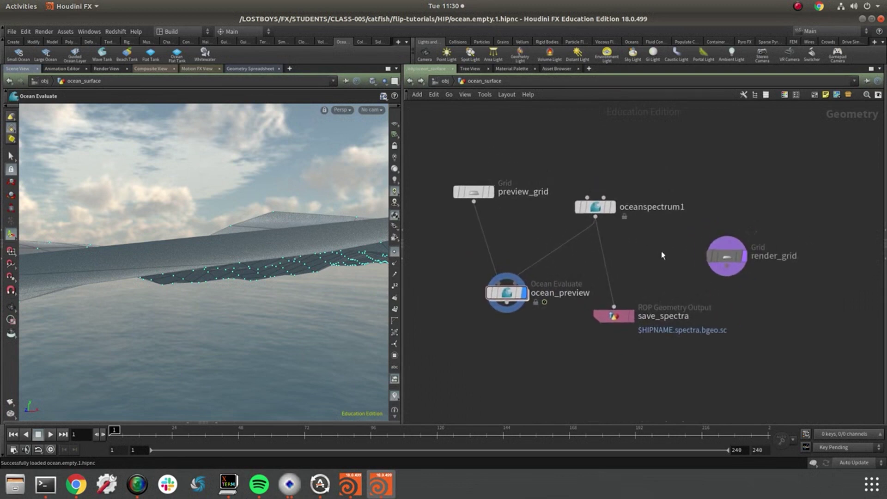
key(p)
key(h)
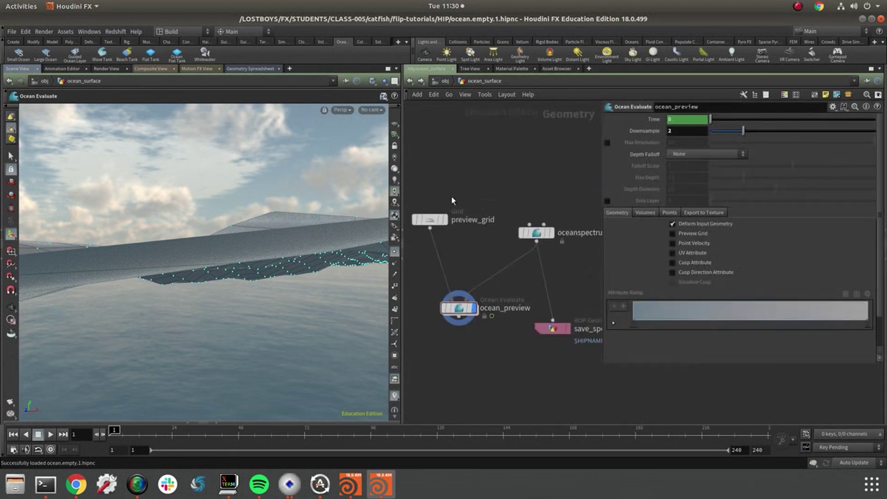
mouse_move(428, 223)
alt+drag(274, 281, 280, 276)
key(space+g)
alt+drag(250, 316, 260, 288)
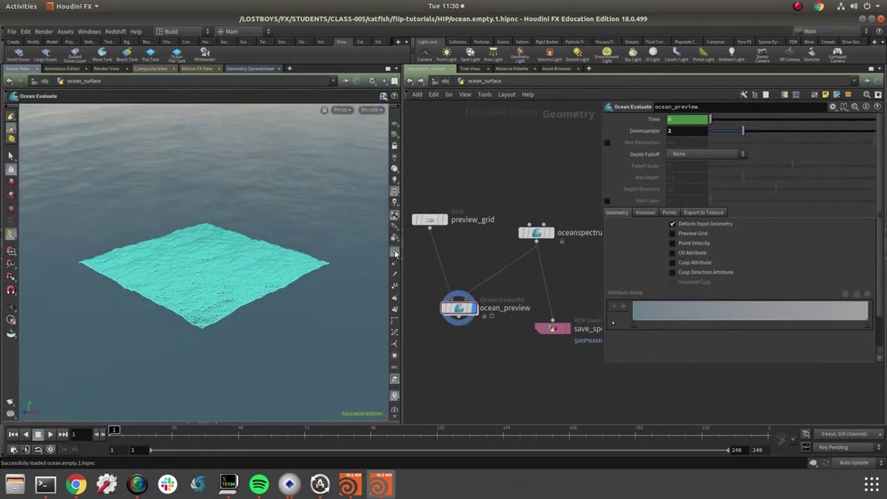
Step: Hide the point markers in the viewport and switch its lighting to headlight only
click(395, 252)
scroll(317, 277, up, 3)
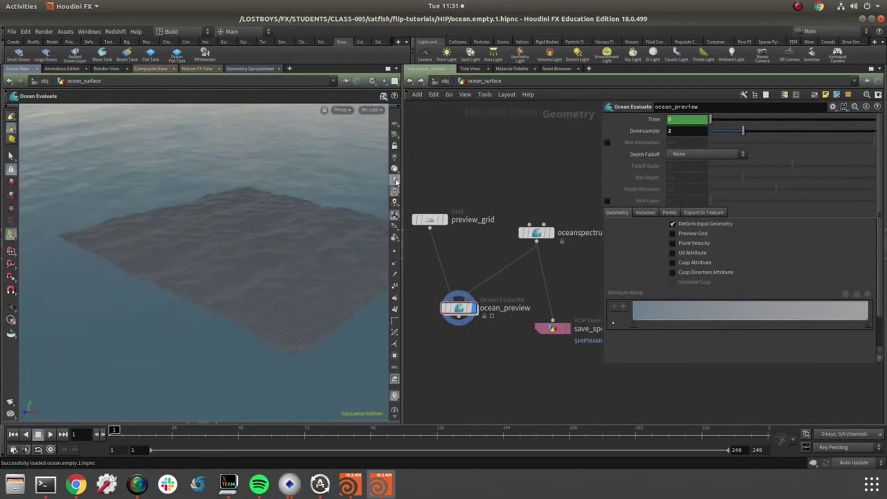
click(394, 173)
alt+drag(271, 234, 237, 244)
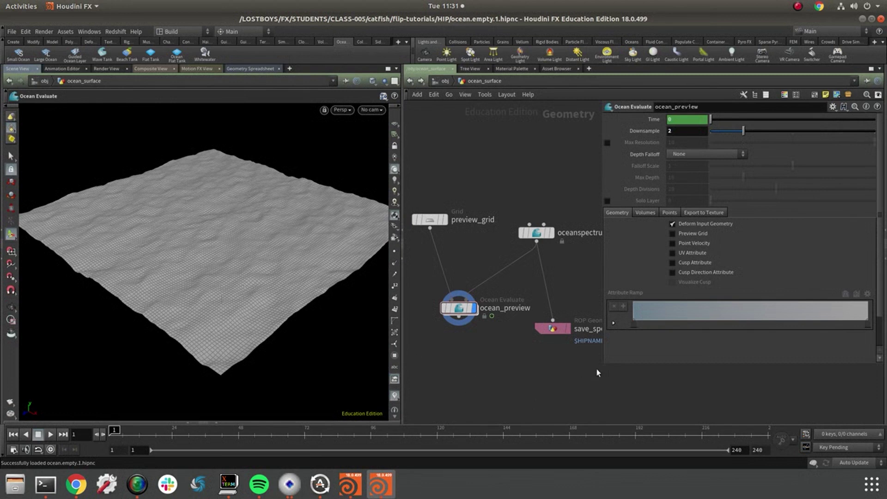
Step: Shrink the parameter overlay and move render_grid next to save_spectra so it is not covered
drag(606, 363, 666, 280)
middle_drag(626, 328, 628, 357)
drag(653, 306, 634, 326)
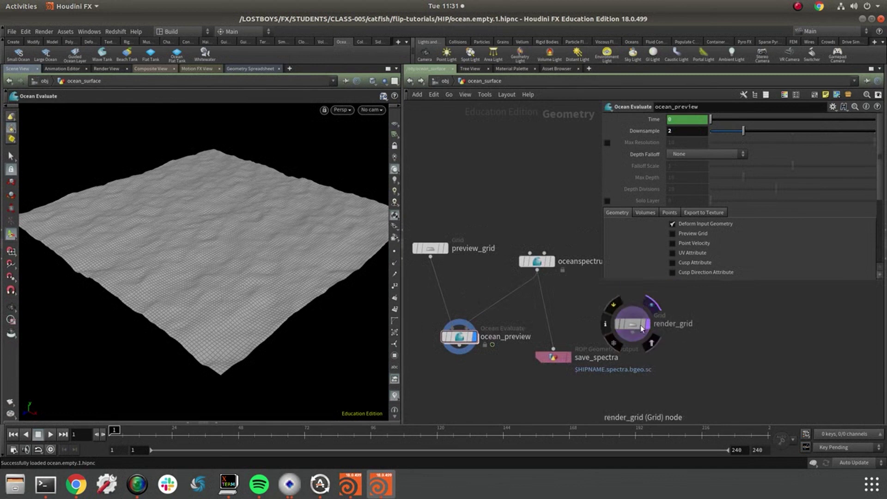
Step: Display render_grid to examine its geometry in wireframe, and return the display to ocean_preview
click(648, 326)
key(Escape)
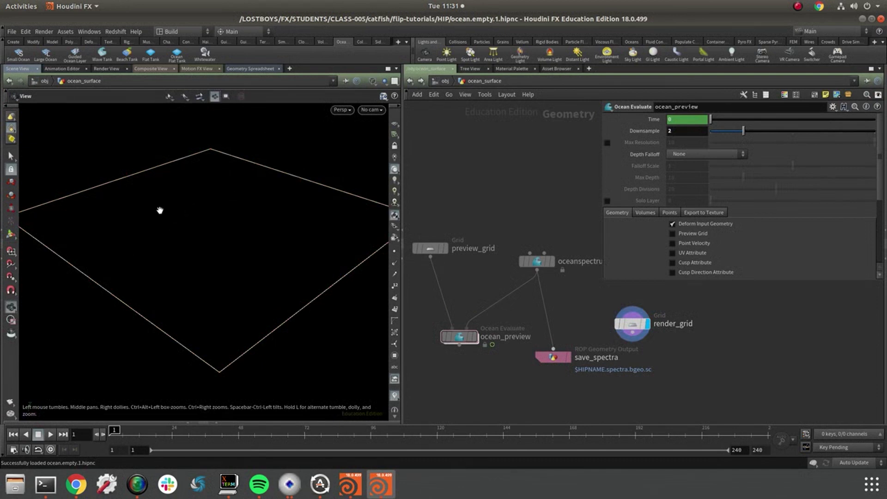
mouse_move(478, 336)
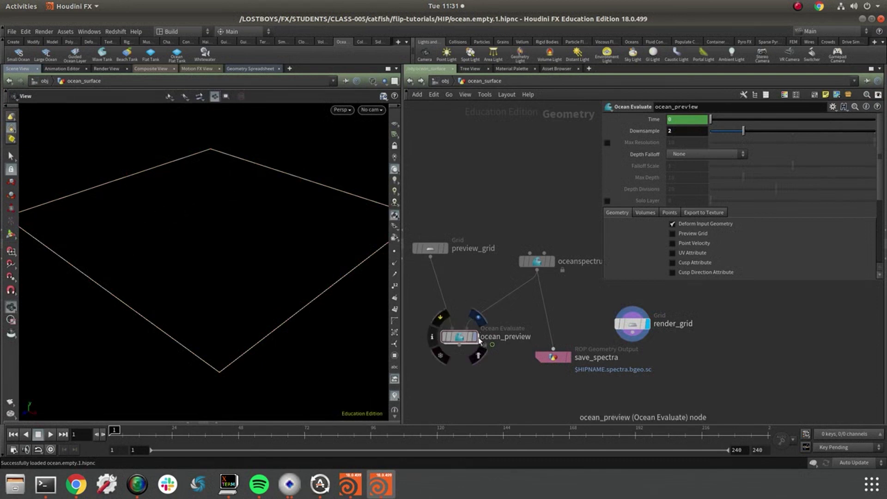
mouse_move(638, 325)
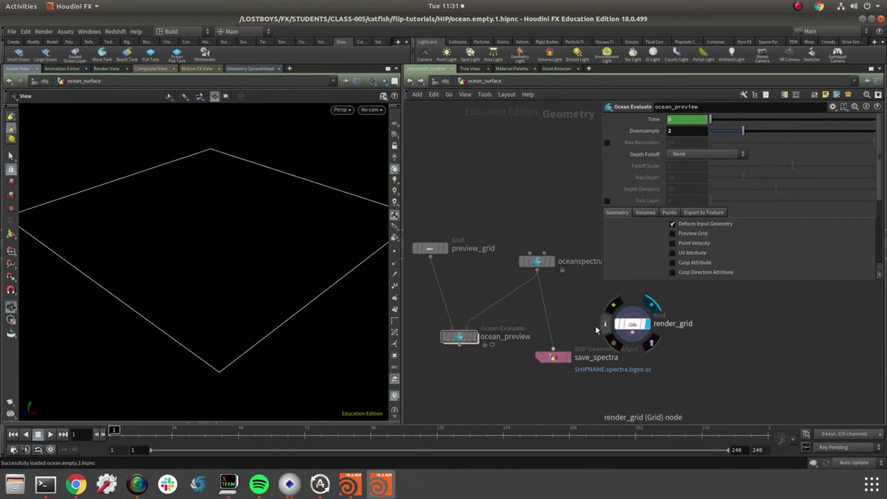
click(477, 338)
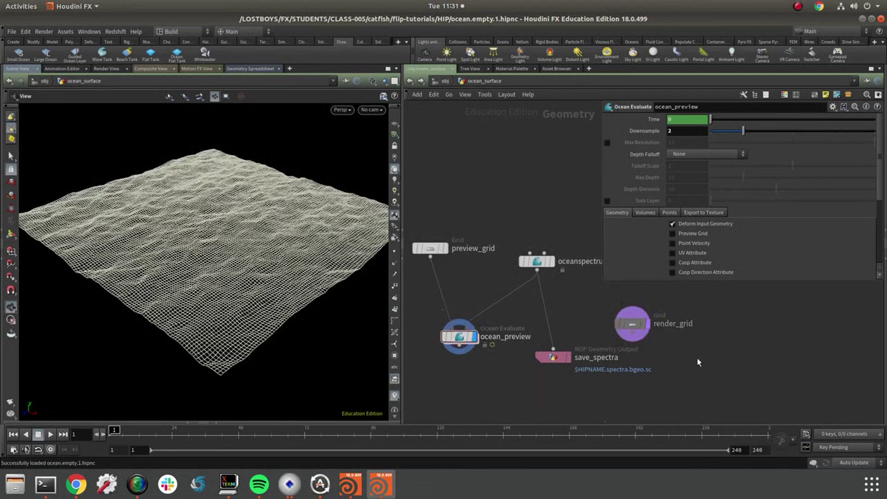
Step: Reposition preview_grid and oceanspectrum1, and preview the ocean surface in shaded mode at frame 60
middle_drag(478, 271, 483, 299)
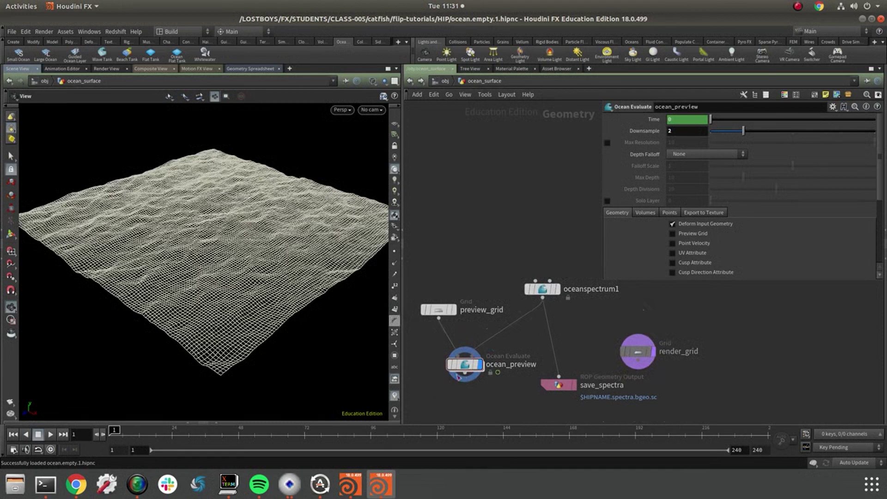
drag(549, 289, 558, 298)
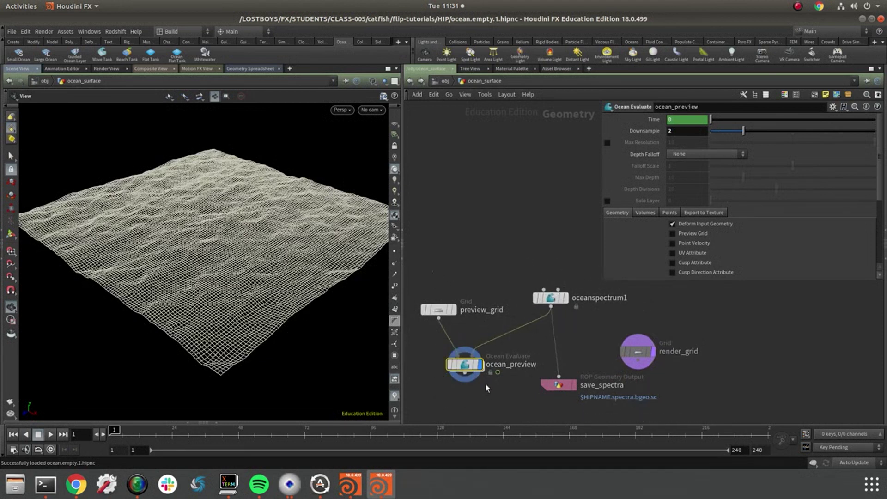
key(shift+w)
drag(197, 435, 271, 433)
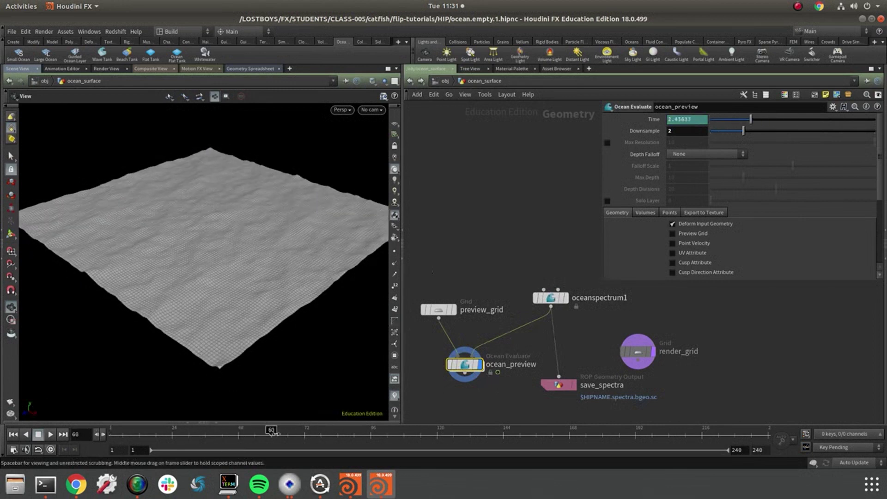
Step: Align oceanspectrum1 above save_spectra and set its Seed to 14
mouse_move(562, 300)
drag(550, 299, 557, 305)
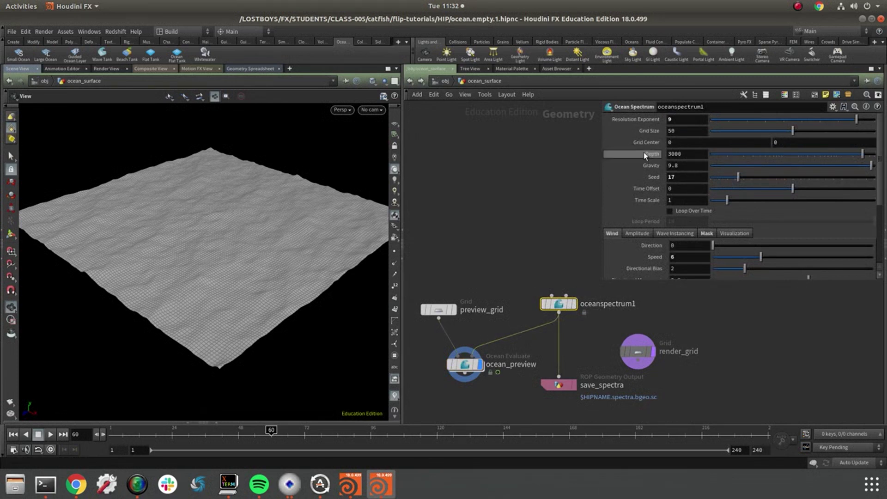
mouse_move(640, 157)
mouse_move(738, 177)
mouse_down()
mouse_move(758, 179)
mouse_move(733, 179)
mouse_up()
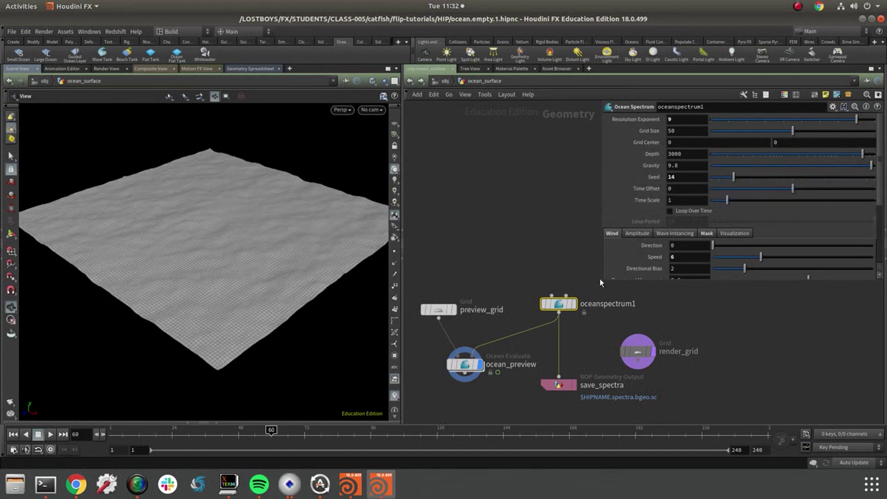
Step: Enlarge the parameter overlay to reveal all of oceanspectrum1's wind settings
drag(602, 281, 594, 363)
middle_drag(516, 210, 479, 177)
drag(273, 259, 232, 289)
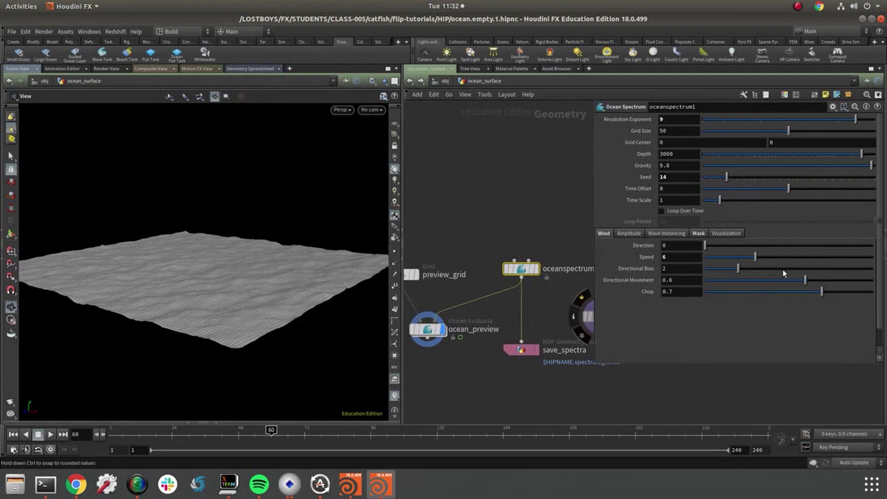
drag(307, 205, 299, 229)
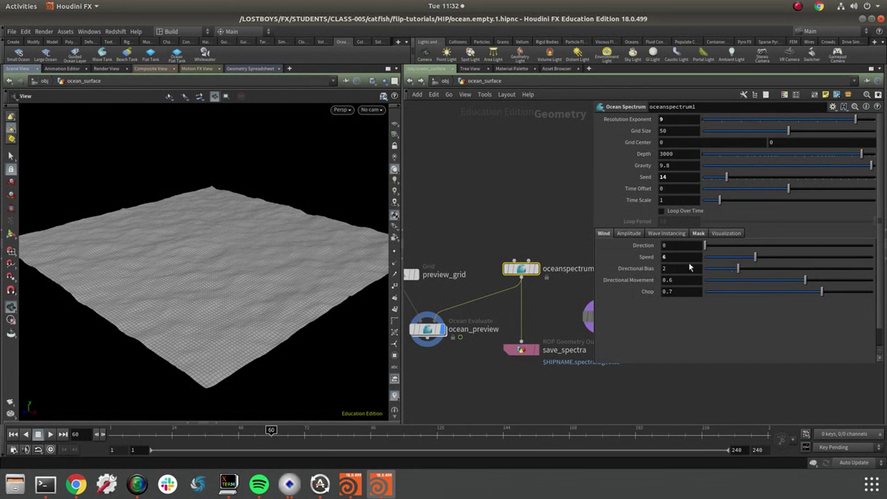
Step: Try wind speeds of 0.06 and 18.29 on oceanspectrum1, previewing the higher speed at frame 124
drag(715, 260, 705, 260)
drag(198, 296, 211, 282)
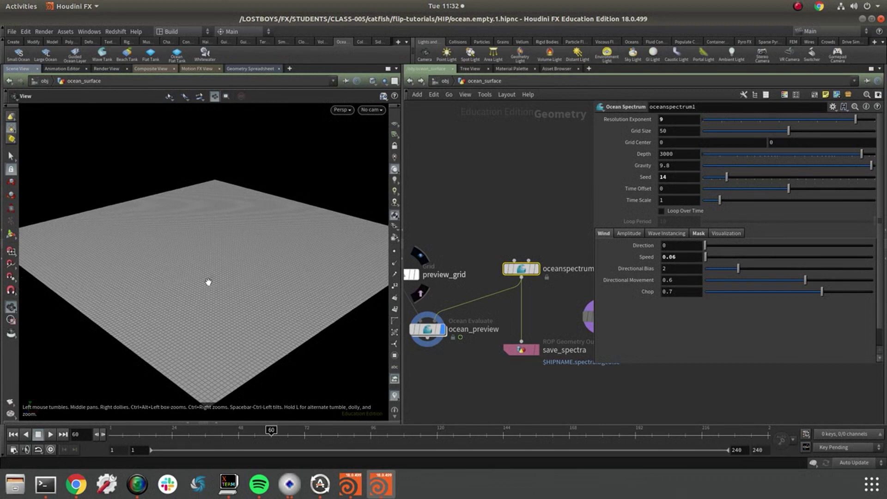
drag(713, 255, 827, 259)
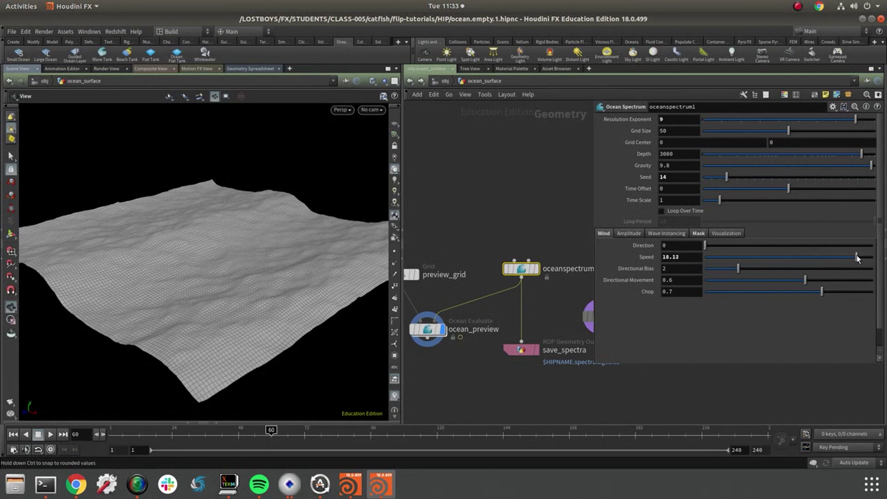
mouse_move(309, 436)
mouse_down()
mouse_move(319, 438)
mouse_move(302, 438)
mouse_move(317, 449)
mouse_move(455, 451)
mouse_up()
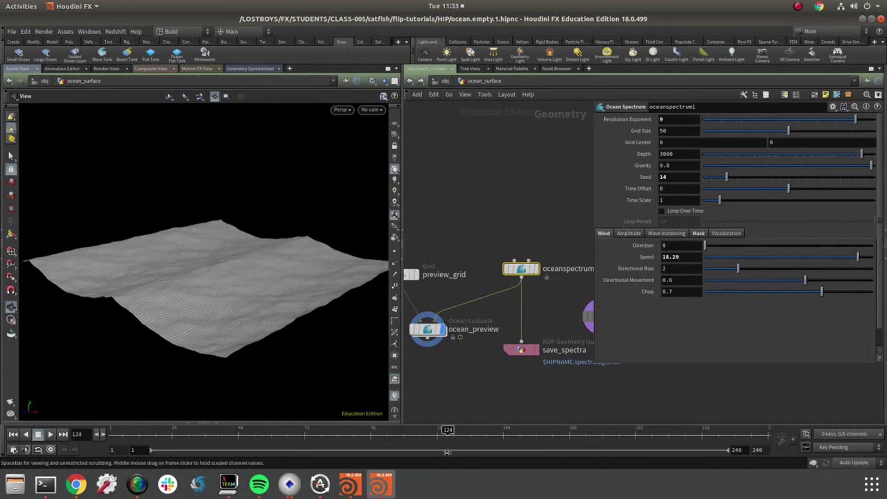
Step: Set oceanspectrum1's wind Speed to 8.62 and check the wave shapes on the surface
click(774, 258)
drag(771, 260, 776, 259)
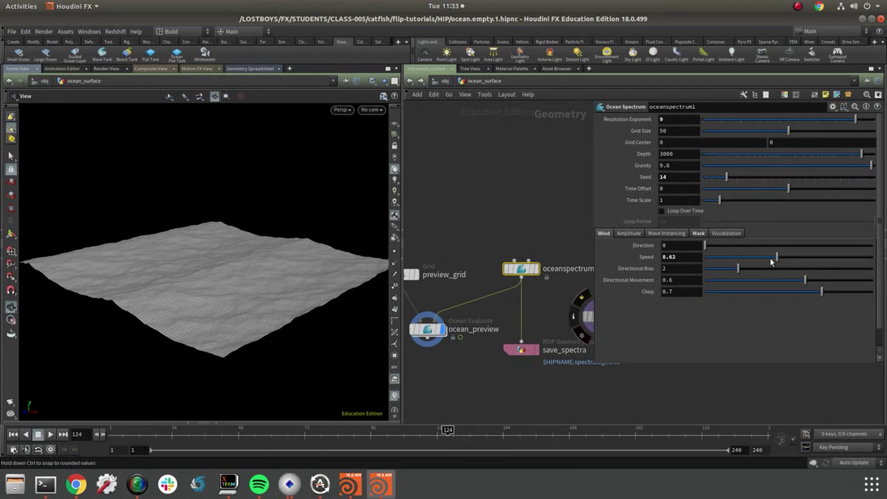
drag(234, 341, 144, 291)
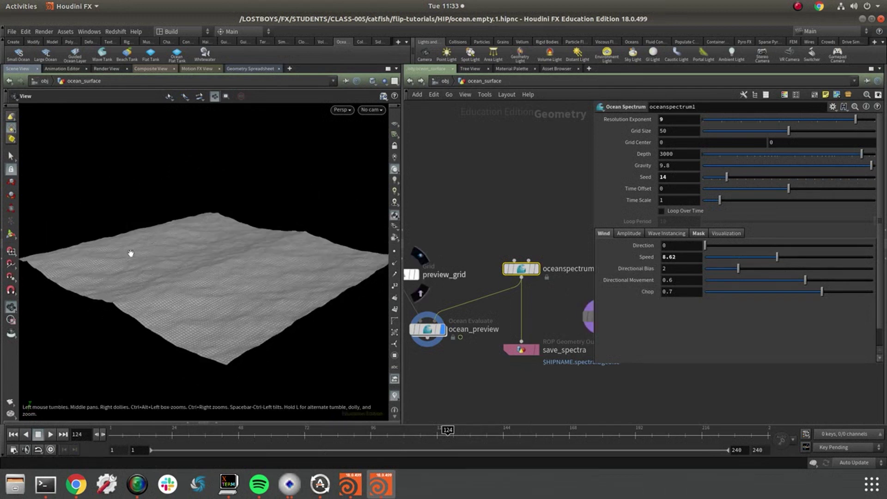
Step: Compare oceanspectrum1's wind Directional Bias at 0 and 4.25 while playing the animation, and leave it set to 10
drag(739, 268, 731, 279)
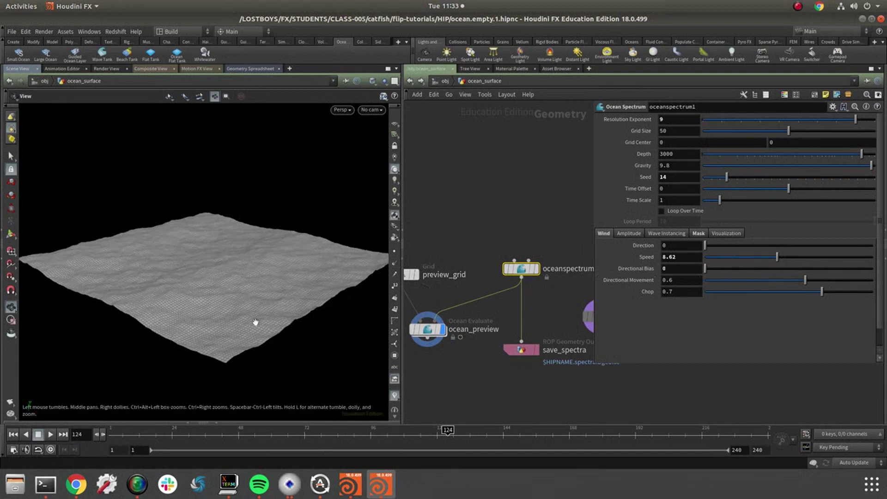
click(49, 435)
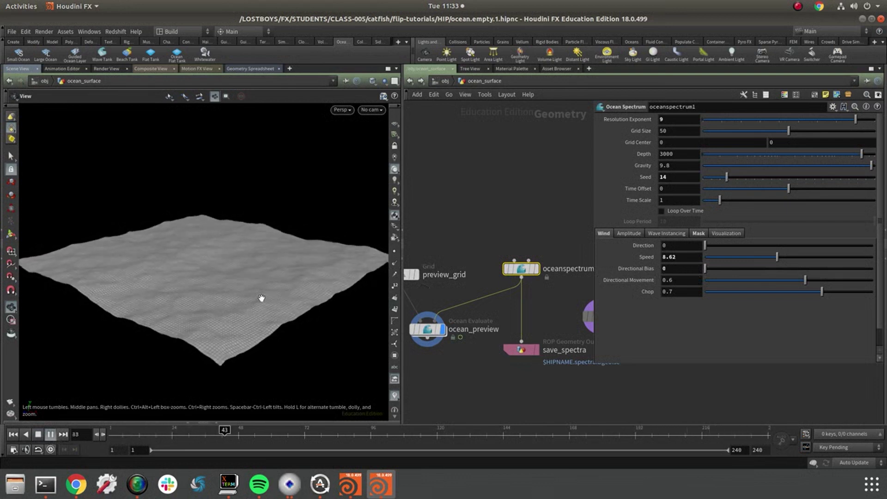
drag(705, 268, 875, 268)
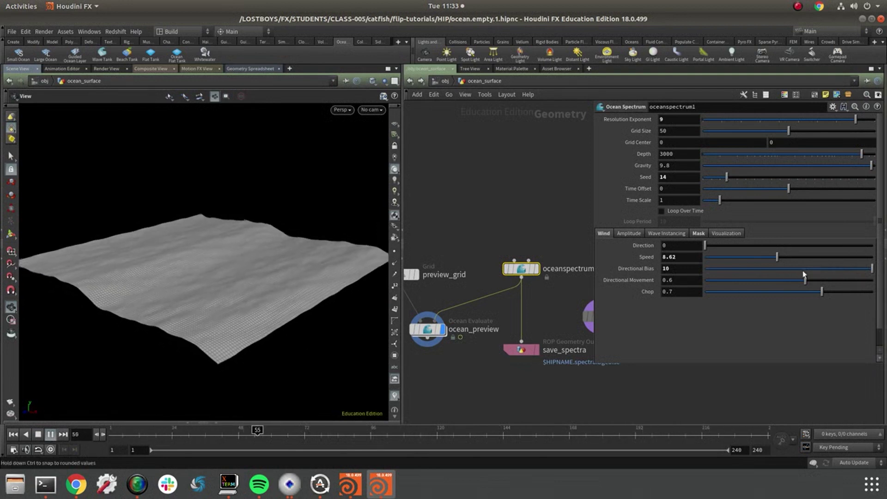
drag(821, 269, 775, 272)
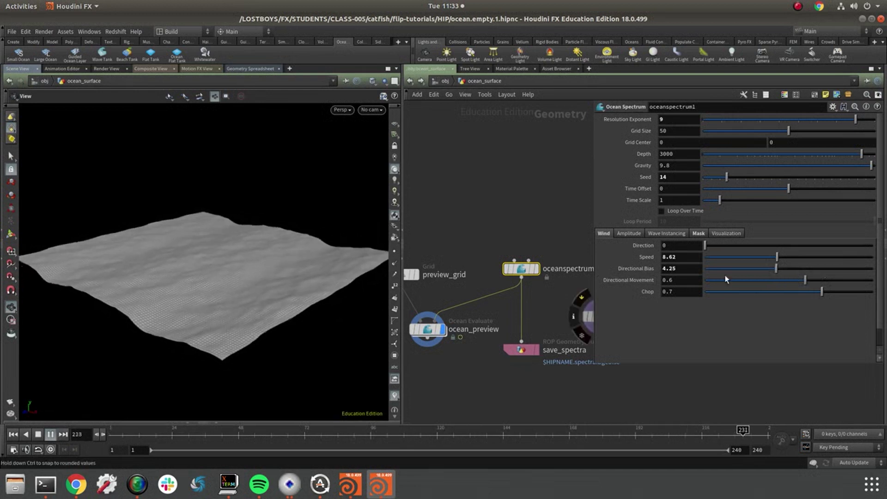
drag(776, 268, 880, 270)
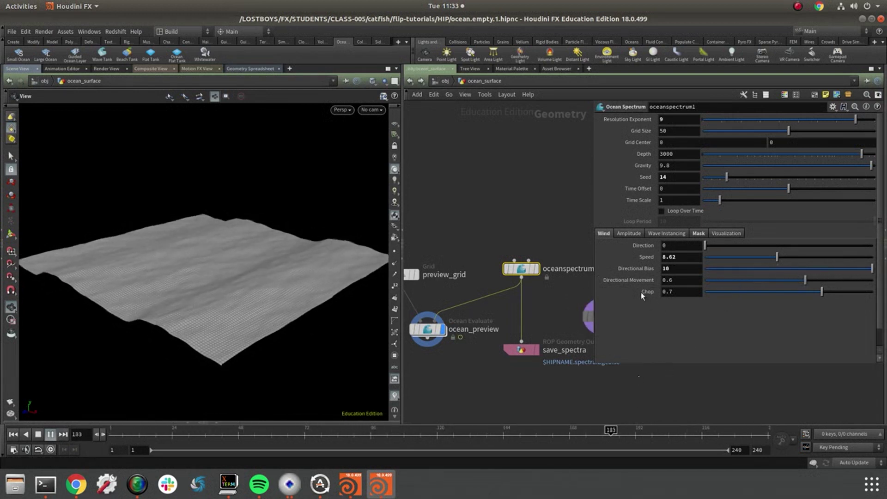
Step: Compare Directional Movement values of 0 and 1 on oceanspectrum1 during playback, and settle on 0.605
drag(275, 340, 223, 301)
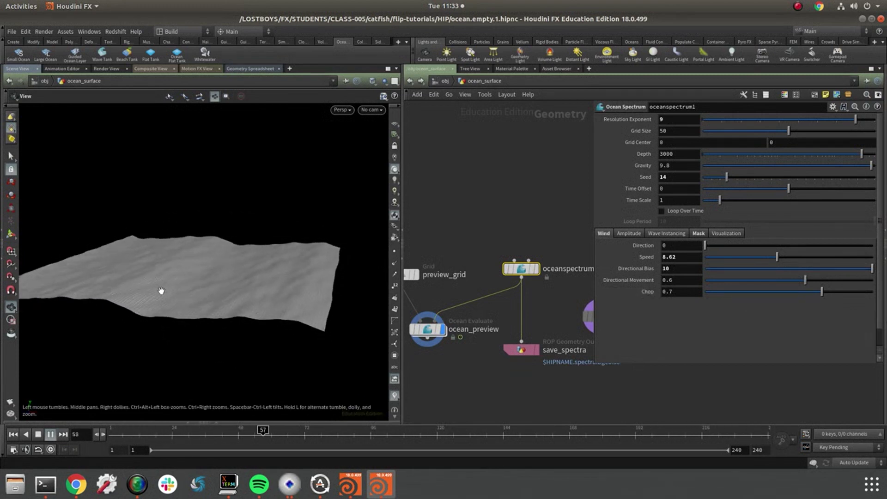
click(805, 280)
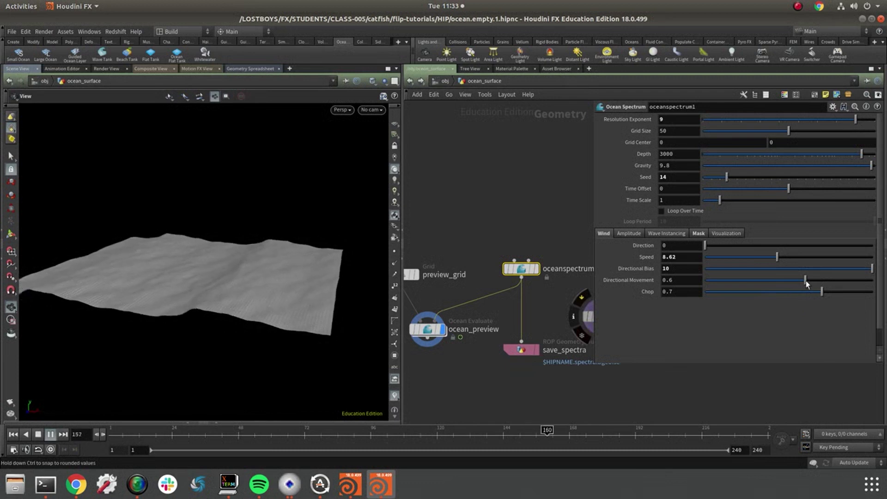
drag(794, 282, 758, 284)
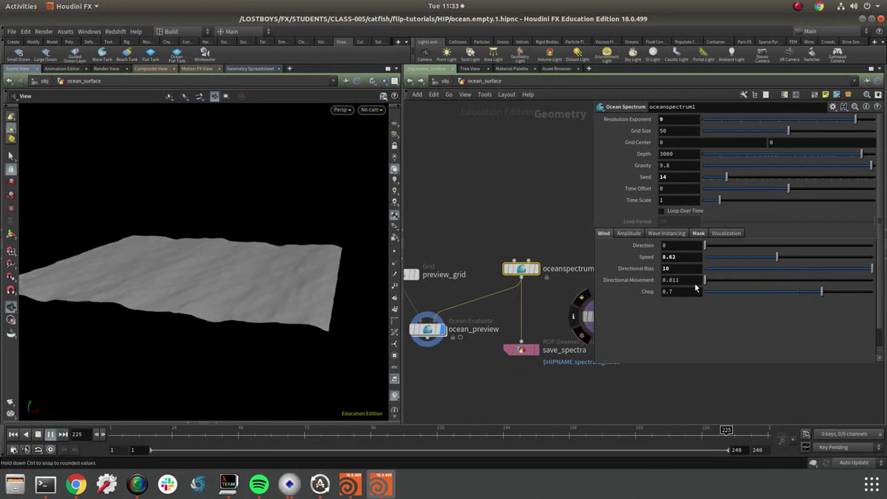
drag(695, 286, 692, 287)
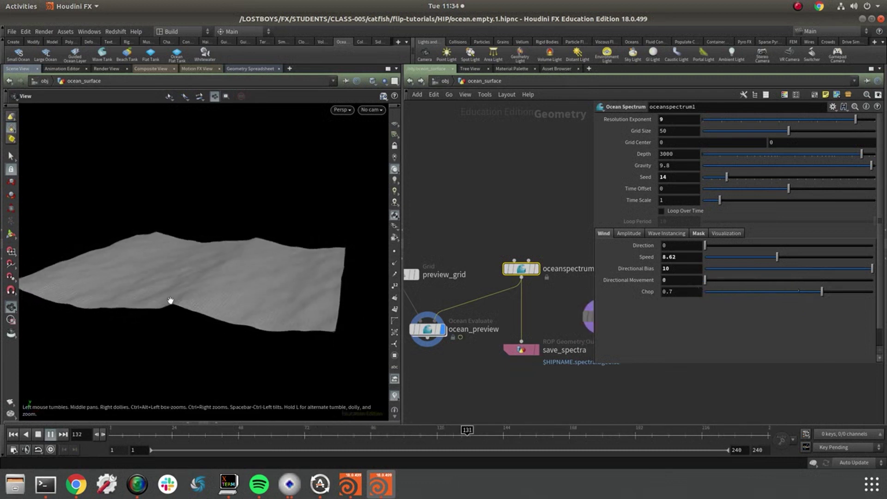
drag(704, 280, 872, 280)
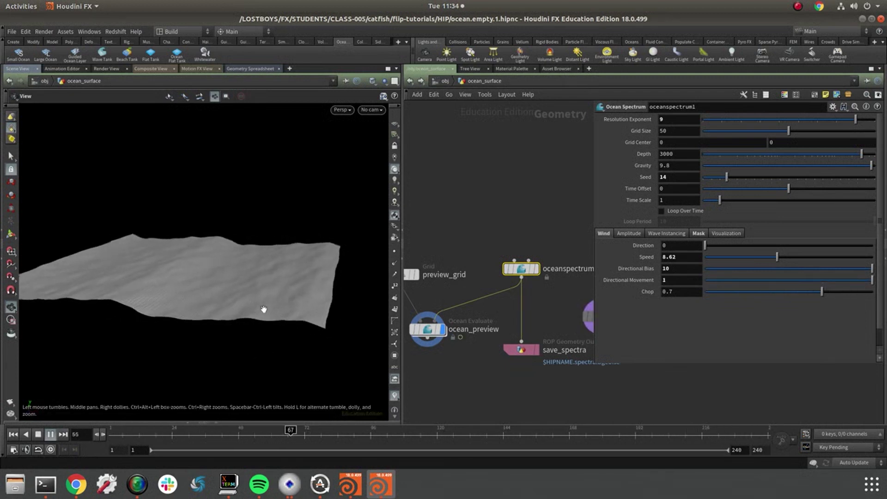
drag(797, 280, 805, 285)
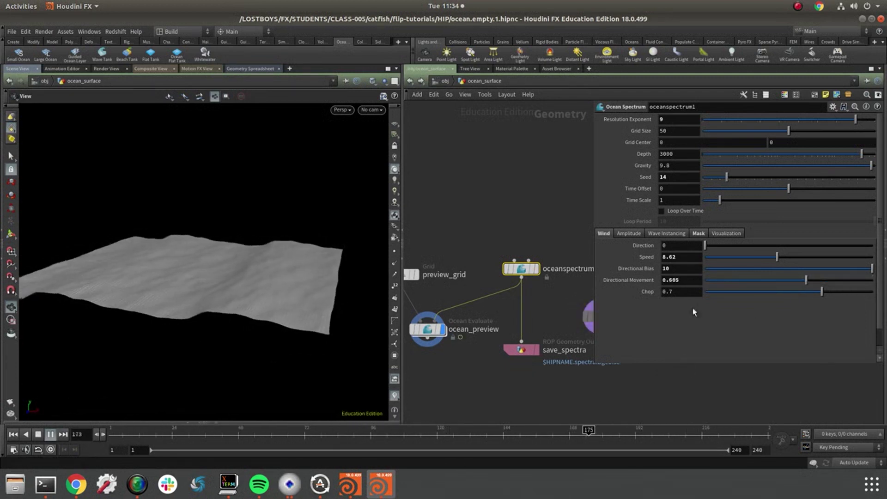
Step: Increase the wave amplitude Scale of oceanspectrum1 while previewing the whole ocean surface
click(628, 232)
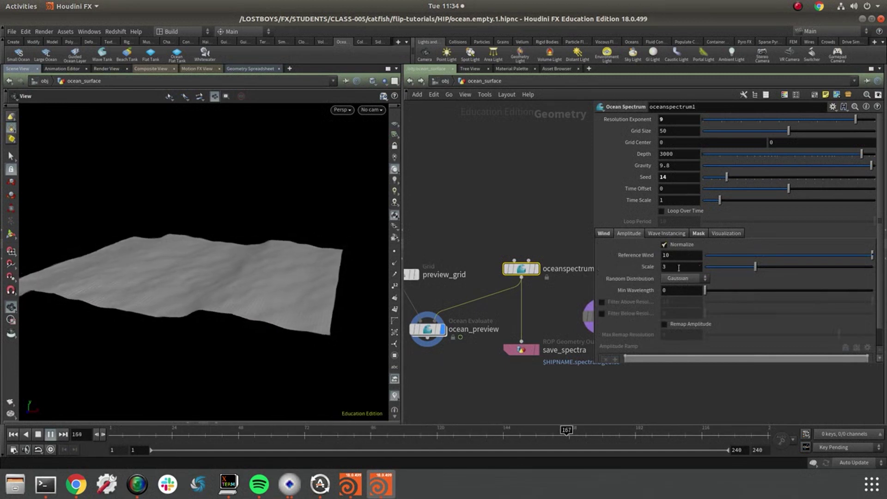
right_drag(249, 271, 171, 279)
drag(204, 277, 195, 283)
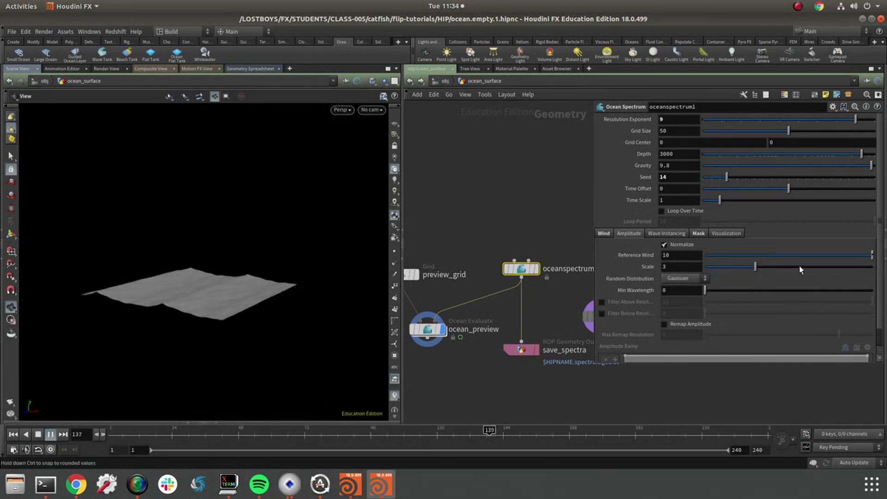
mouse_move(793, 267)
mouse_down()
mouse_move(827, 268)
mouse_move(779, 267)
mouse_up()
Step: Review oceanspectrum1's wave instancing and mask settings, and stop playback at frame 152 to examine the surface up close
click(670, 233)
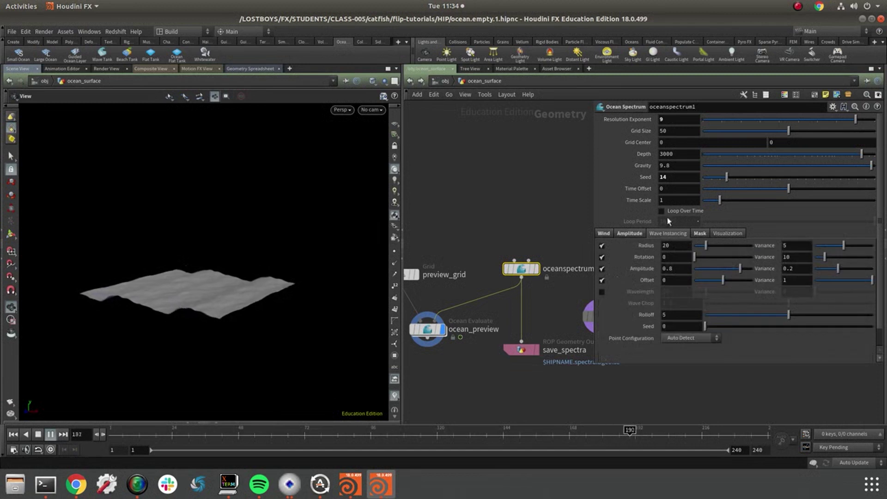
click(704, 233)
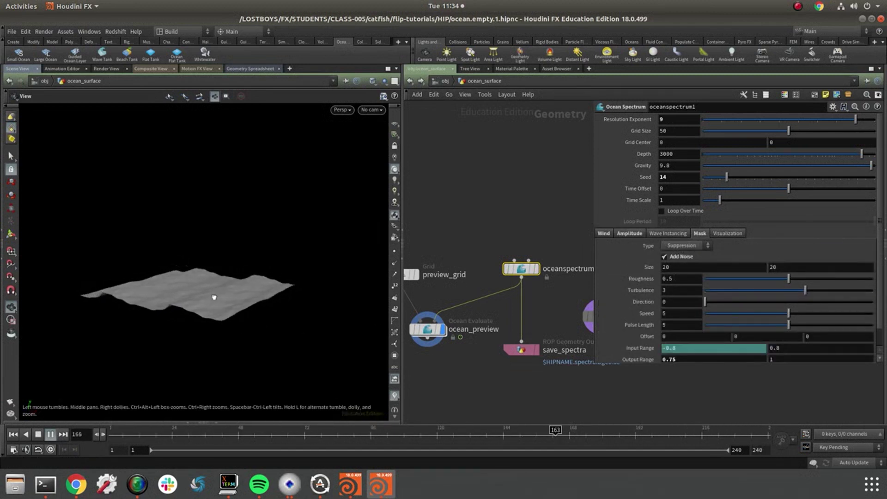
drag(214, 297, 209, 303)
scroll(213, 298, up, 3)
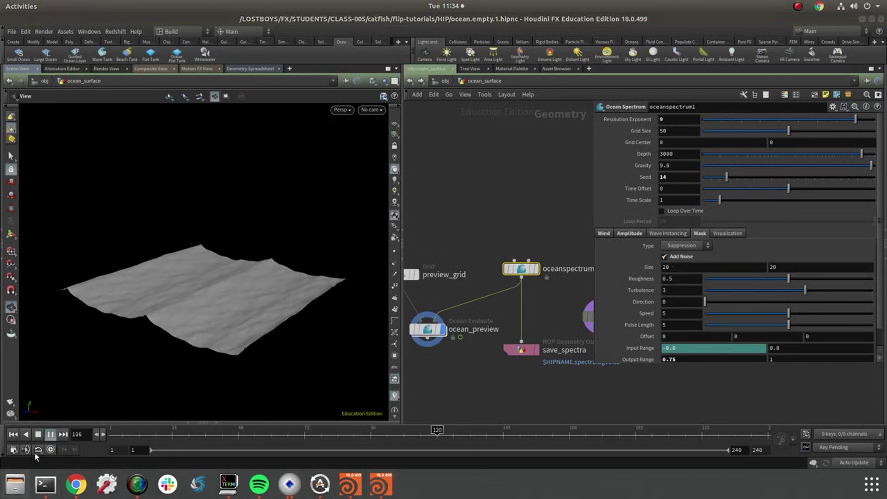
click(251, 299)
drag(247, 293, 206, 305)
right_drag(206, 305, 245, 305)
drag(245, 304, 263, 303)
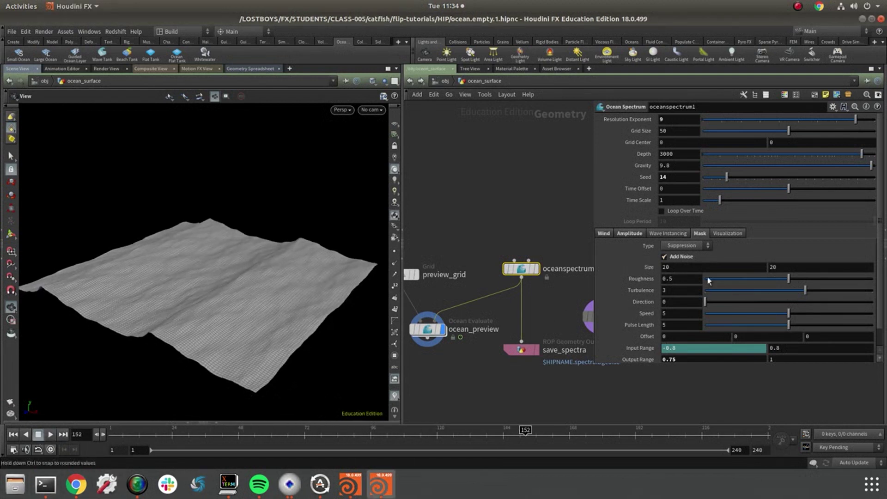
Step: Toggle the mask's Add Noise option off and back on to compare its effect on the waves
click(663, 255)
click(664, 256)
click(663, 256)
click(663, 256)
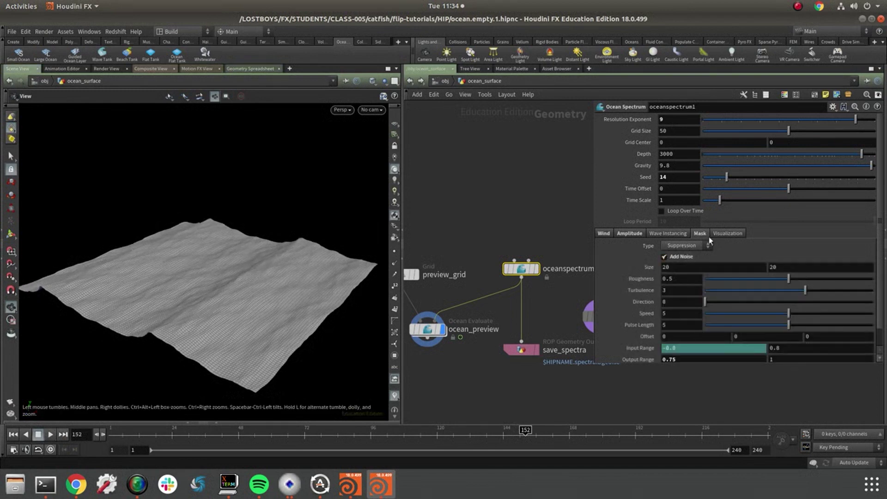
Step: Scrub the timeline to frame 165 to preview the ocean's movement
middle_drag(542, 318, 549, 288)
drag(134, 430, 560, 430)
middle_drag(554, 358, 518, 350)
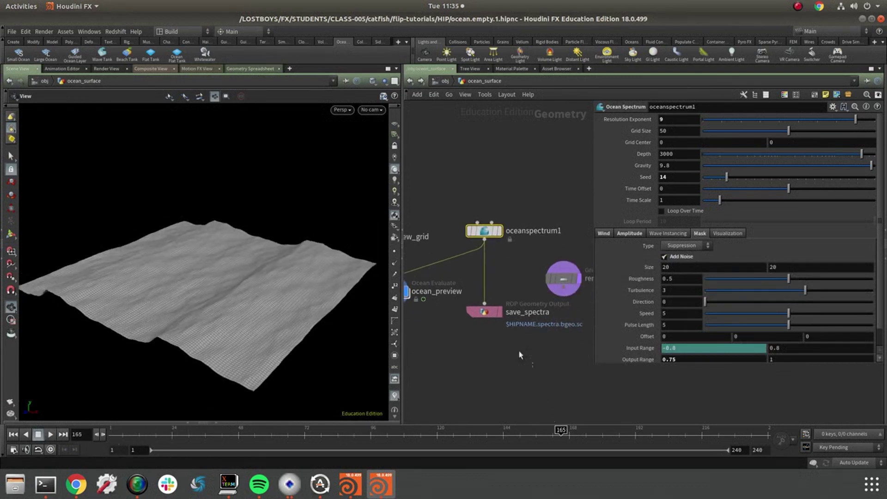
Step: Examine save_spectra's output file settings alongside oceanspectrum1's wind and amplitude settings
click(484, 314)
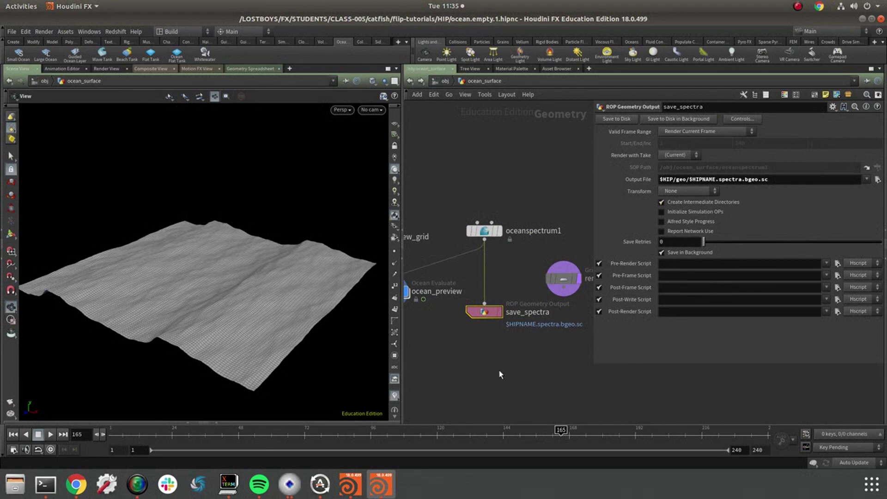
click(483, 231)
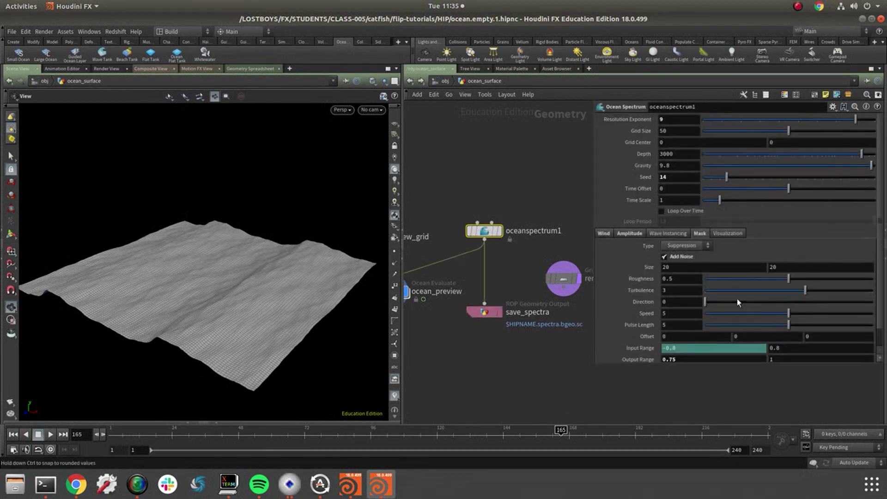
click(605, 233)
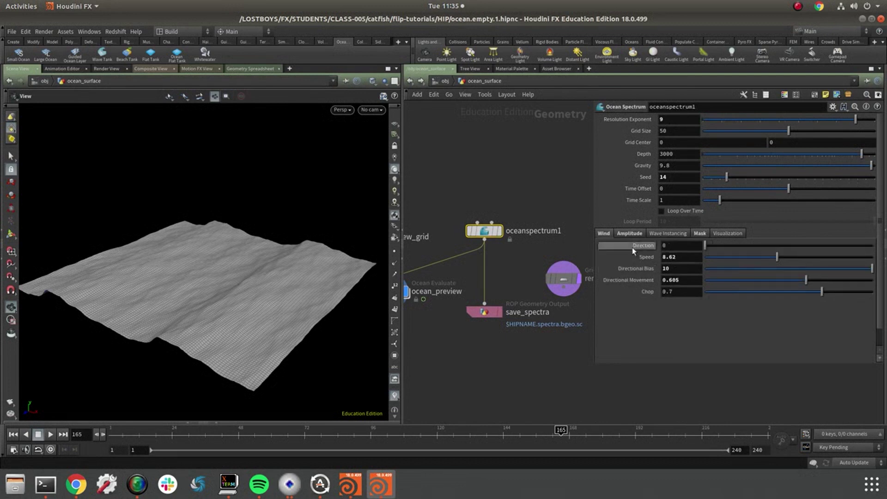
click(629, 234)
click(604, 234)
click(483, 312)
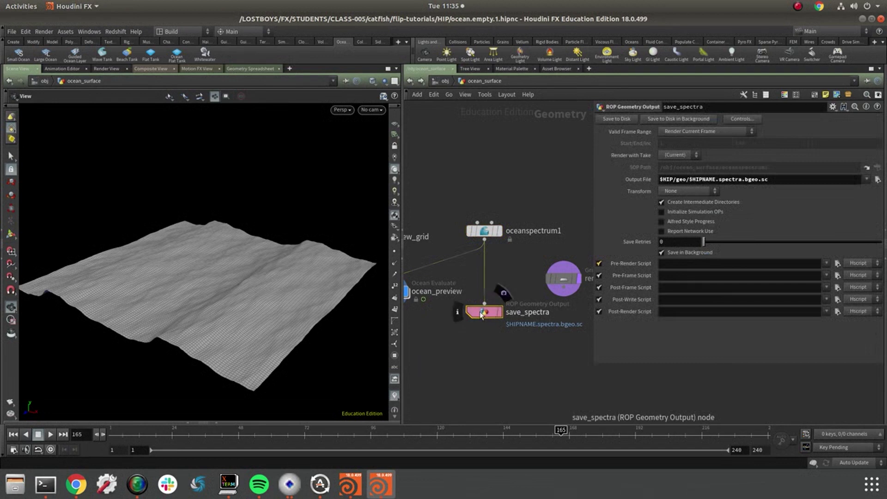
click(483, 231)
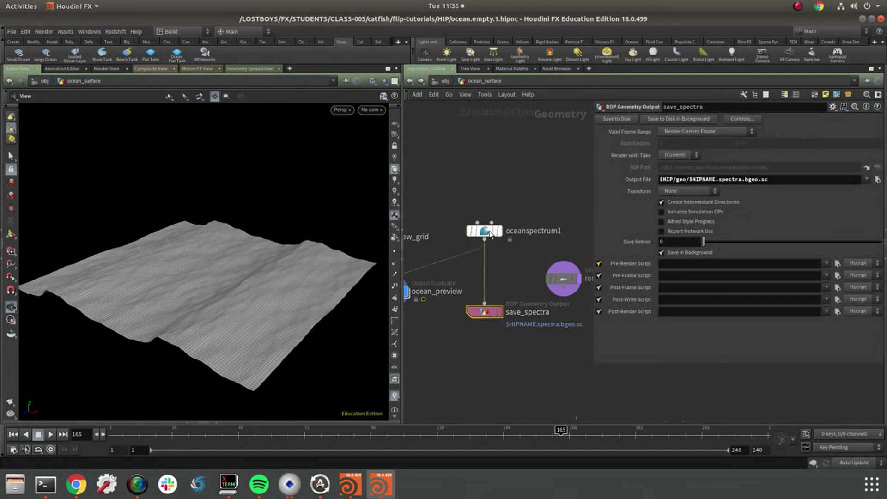
click(487, 315)
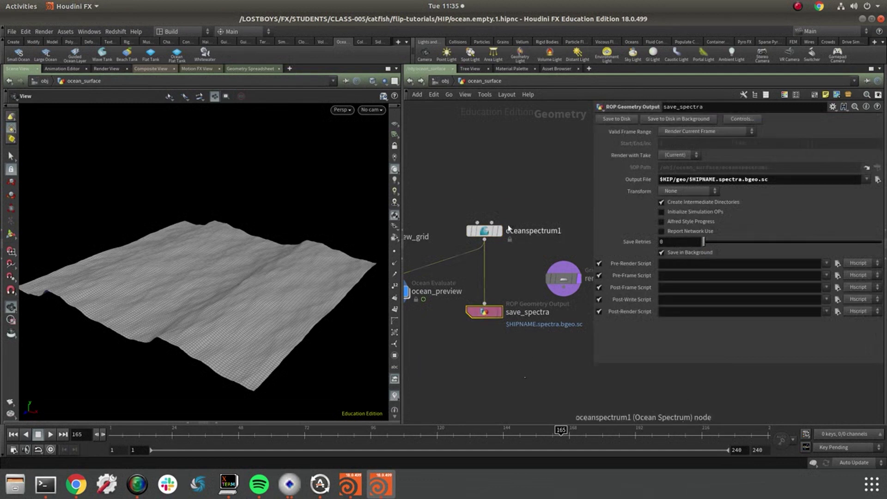
click(485, 231)
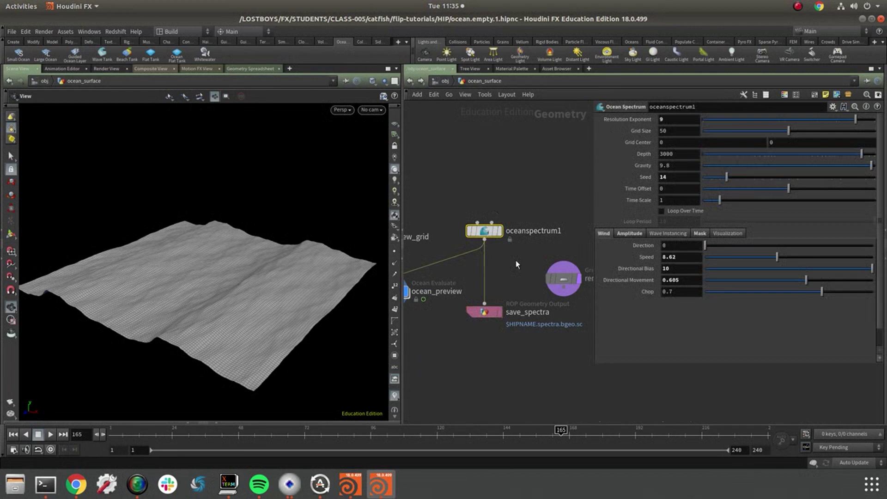
Step: Reveal a Geometry Spreadsheet below the viewport, inspect oceanspectrum1's attributes, and check save_spectra's output settings
click(216, 421)
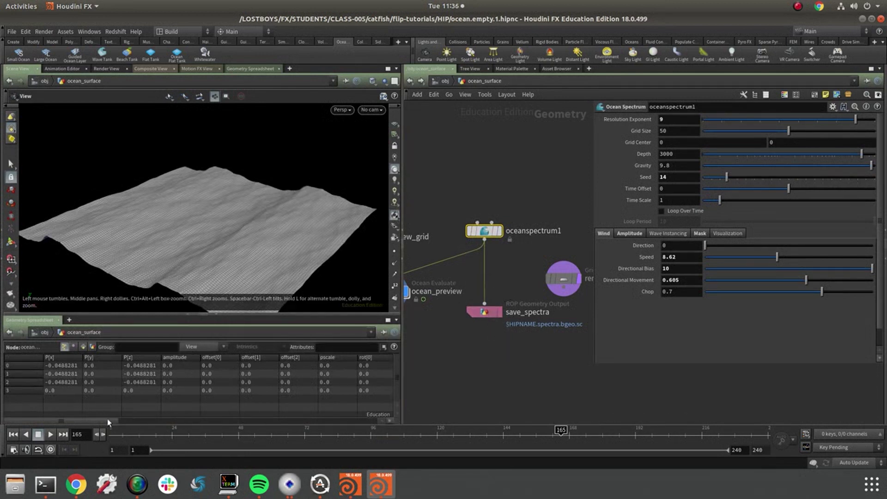
mouse_move(101, 419)
mouse_down()
mouse_move(374, 420)
mouse_move(95, 419)
mouse_up()
click(483, 311)
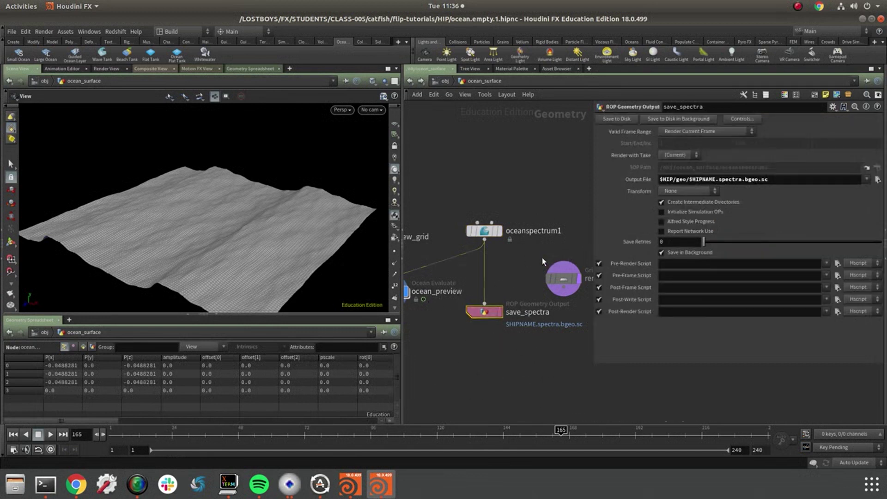
Step: Display the flat render_grid node's geometry in the viewport
middle_drag(530, 251, 503, 240)
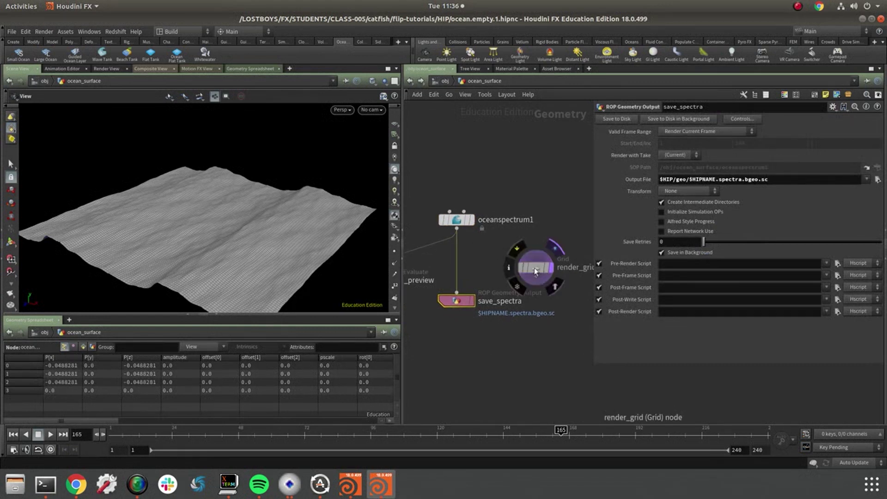
middle_drag(539, 270, 504, 266)
click(514, 263)
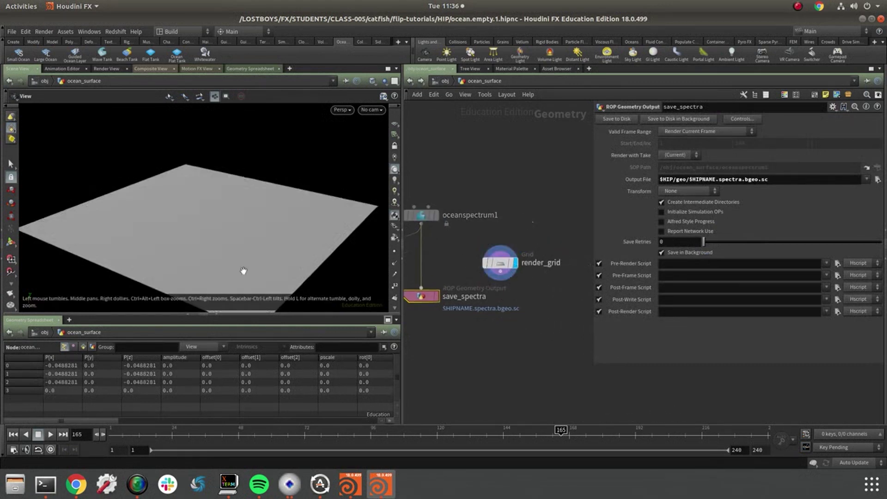
Step: Create a new camera from the current view and start a Mantra render of the ocean surface
click(380, 114)
click(381, 135)
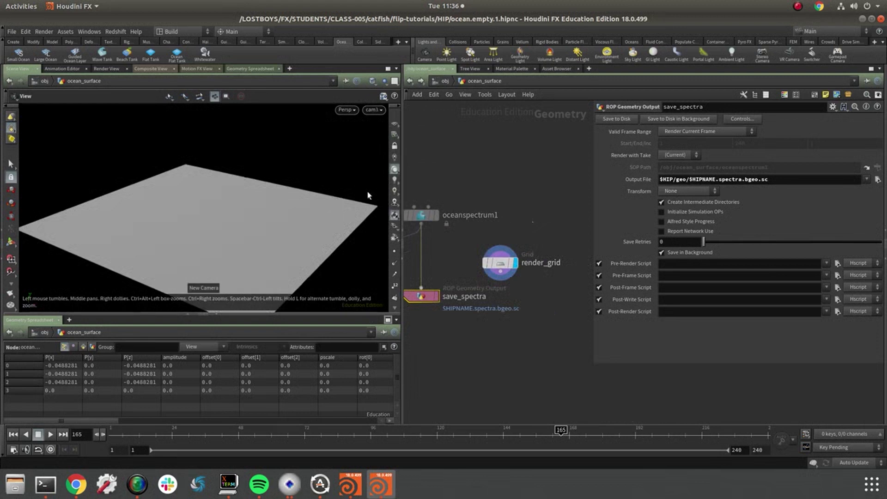
click(111, 69)
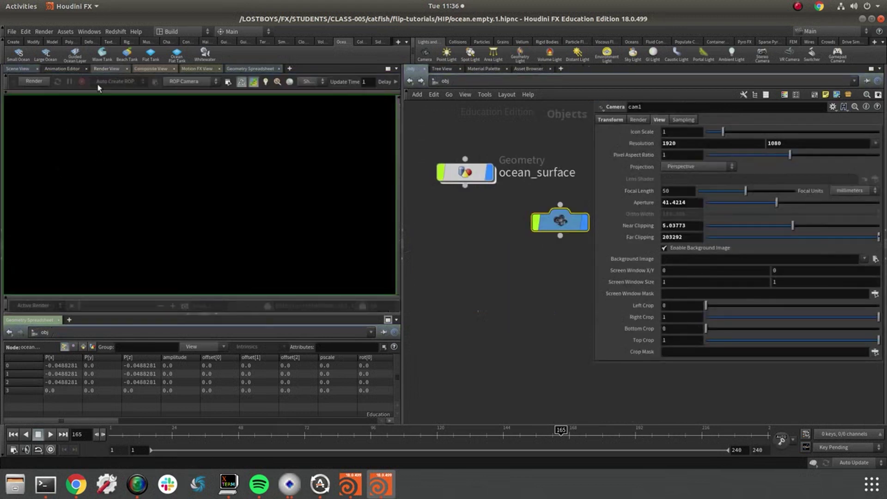
click(34, 82)
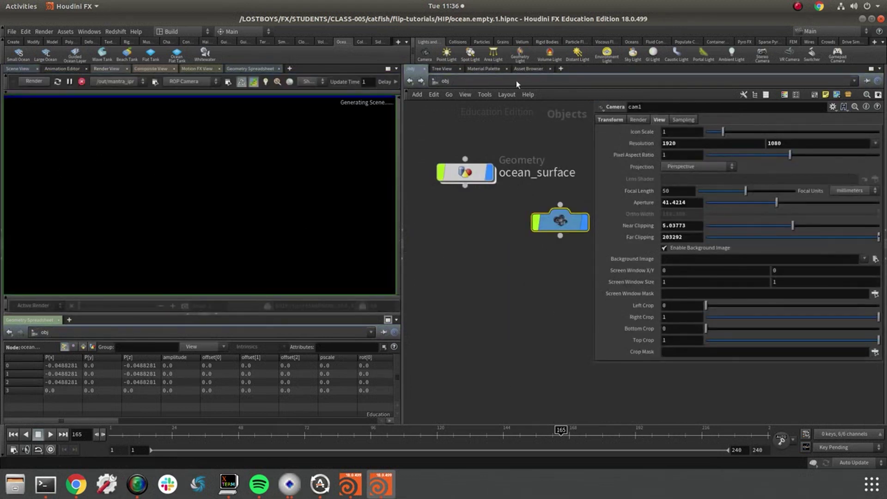
Step: Switch to the mat network and open the oceansurface material's parameters
click(472, 81)
click(480, 111)
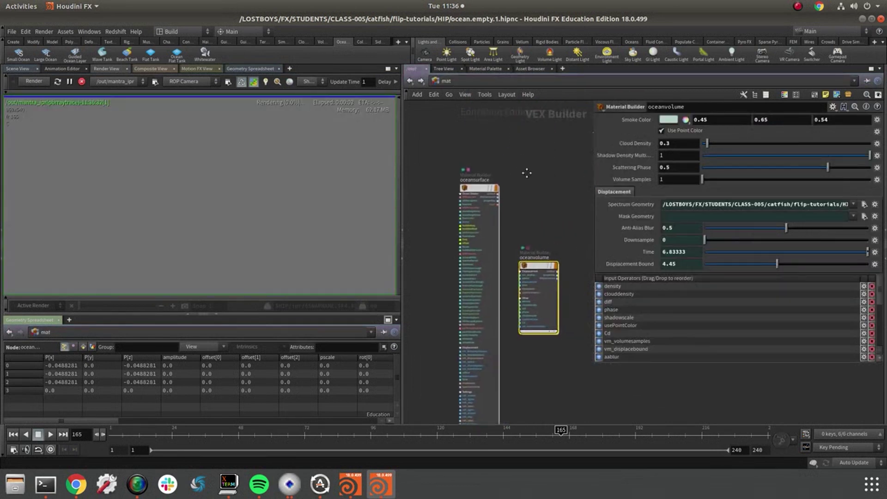
click(462, 189)
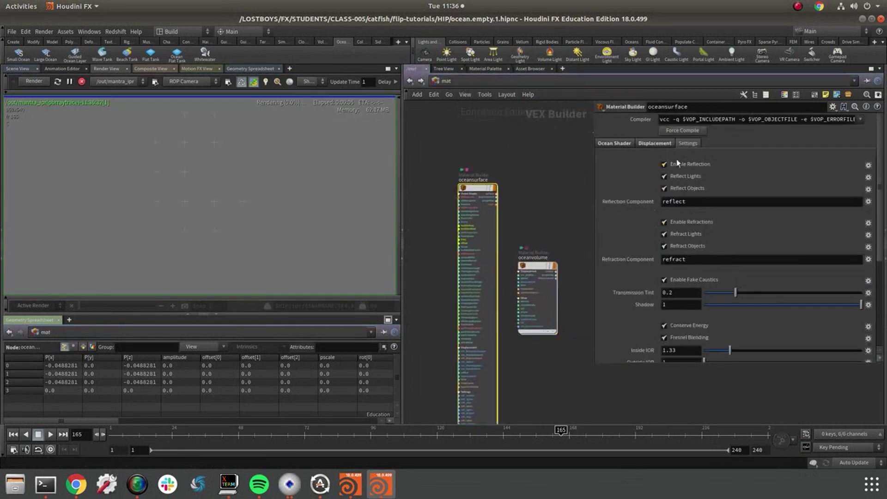
Step: Show the oceansurface material's displacement parameters and inspect the end of the Spectrum Geometry file path
click(654, 143)
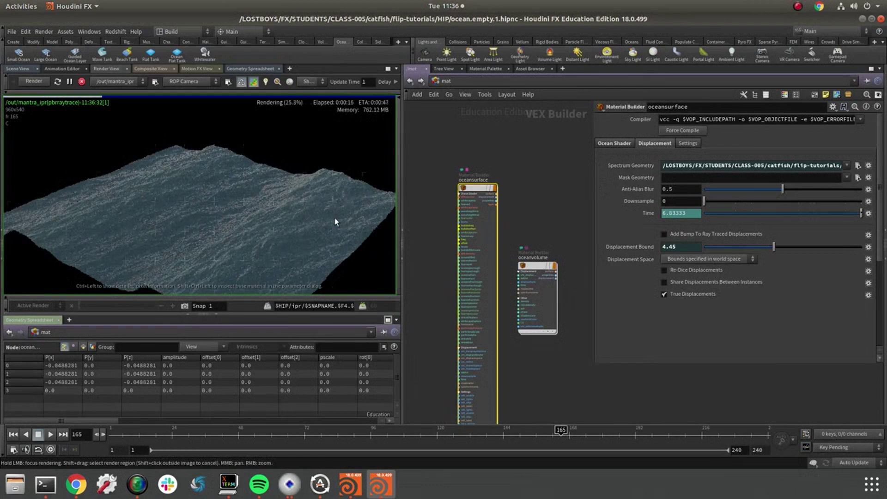
drag(709, 167, 885, 161)
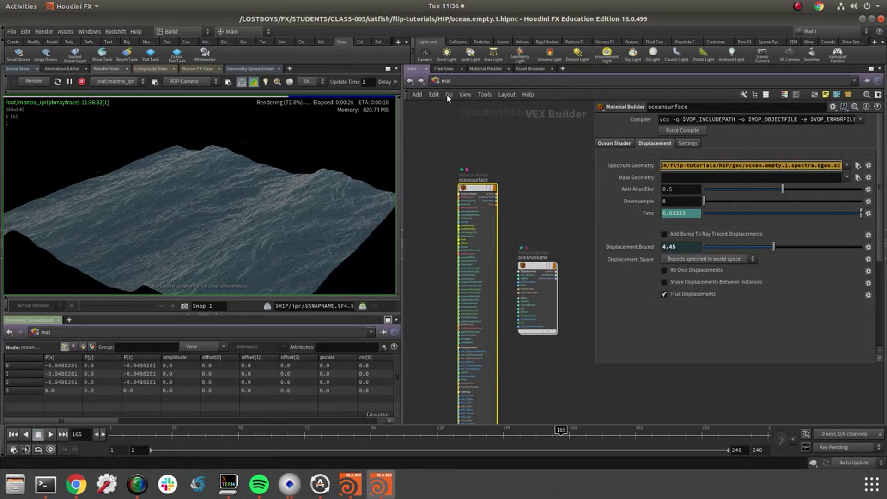
Step: Return to the object level and enter the ocean_surface geometry network
click(454, 79)
click(462, 122)
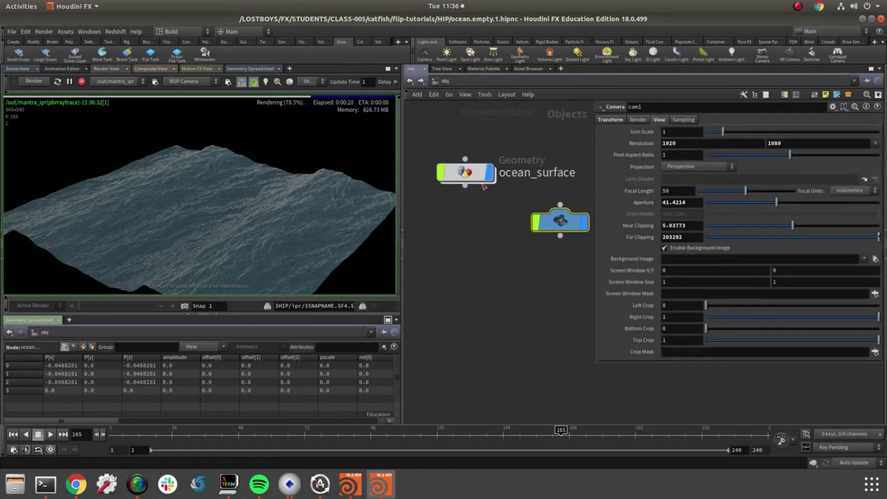
double_click(464, 175)
middle_drag(410, 310, 504, 296)
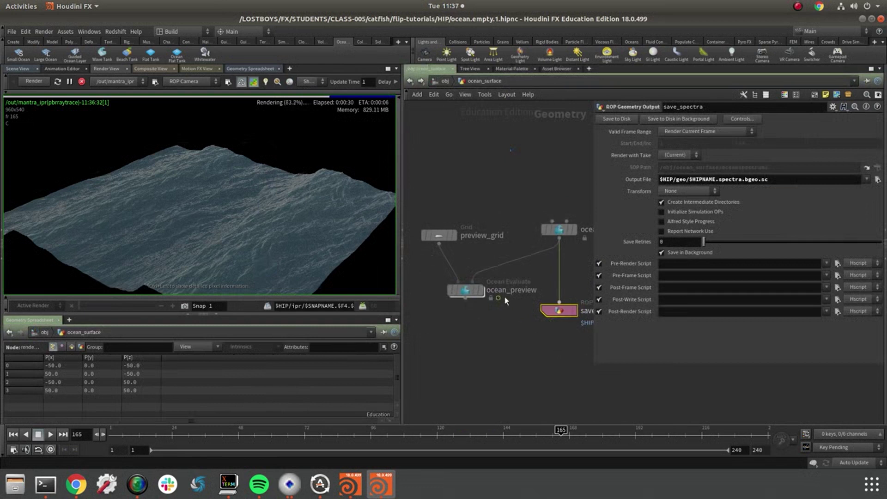
middle_drag(496, 331, 492, 330)
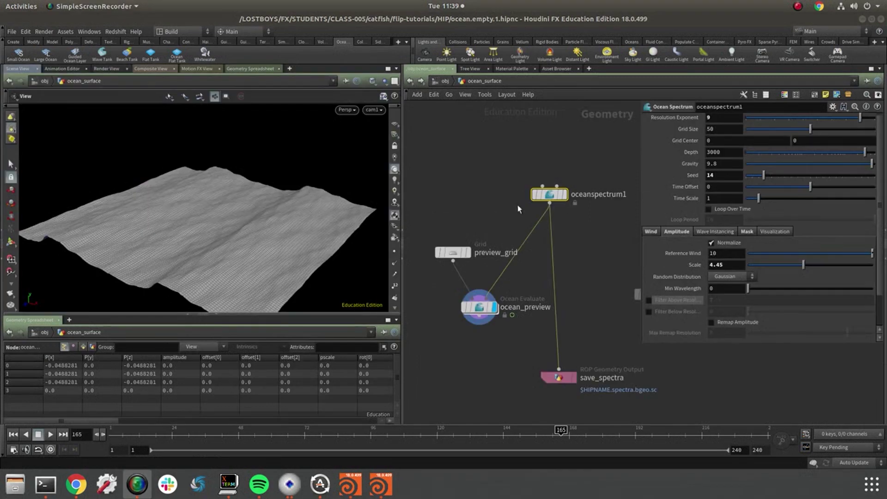
Step: Try filtering oceanspectrum1's amplitude above a resolution of 4
click(552, 196)
drag(555, 198, 536, 203)
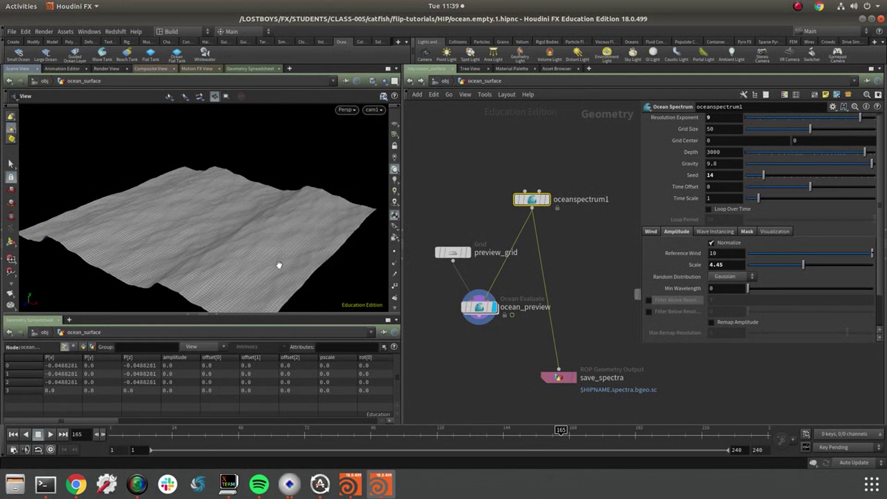
drag(529, 203, 522, 207)
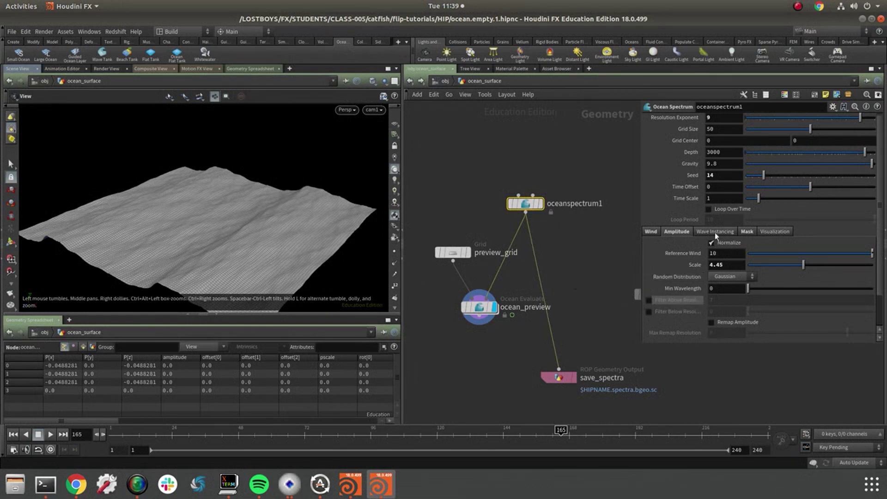
click(649, 301)
drag(833, 304, 786, 302)
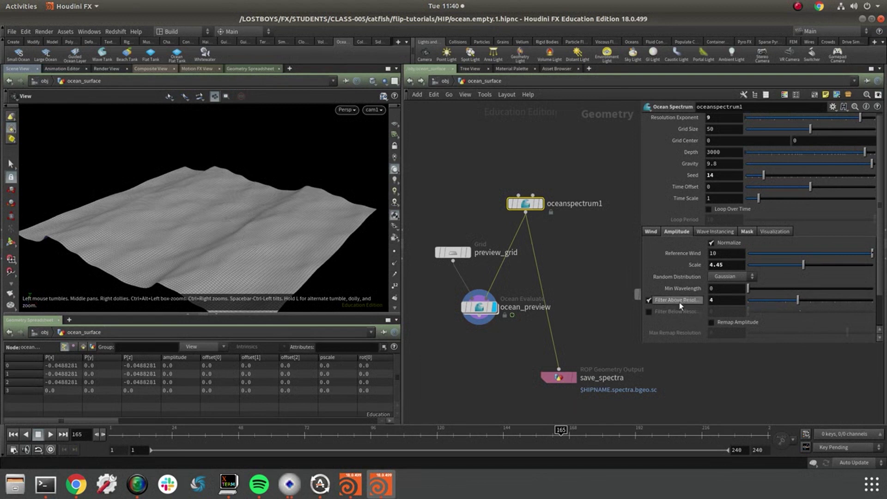
Step: Swap the above-resolution filter for a trial of Filter Below Resolution on oceanspectrum1, and switch that filter off again
click(648, 300)
click(649, 311)
drag(752, 312, 816, 314)
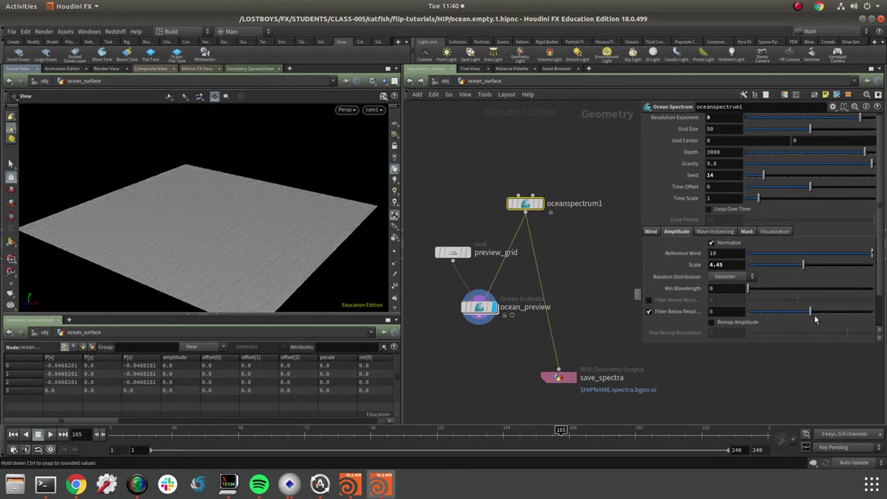
click(648, 311)
Step: Duplicate oceanspectrum1 and place the copy beside it
drag(523, 205, 522, 195)
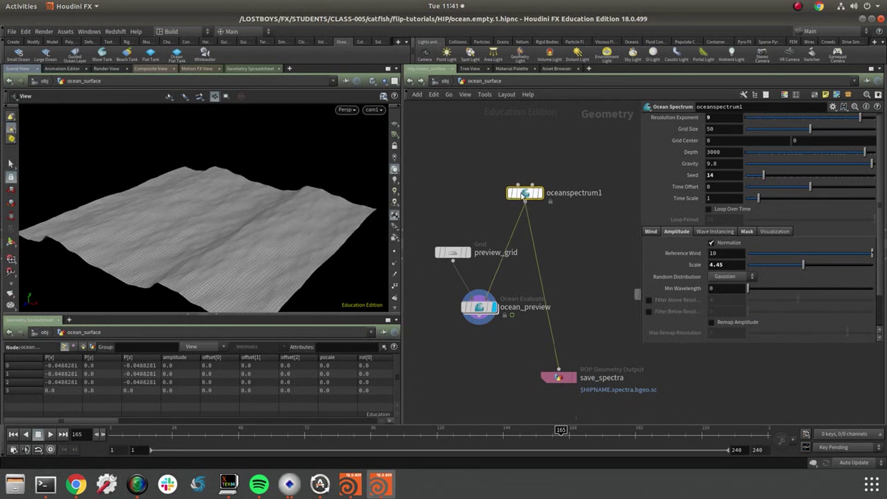
mouse_move(522, 195)
alt+drag(522, 196, 574, 232)
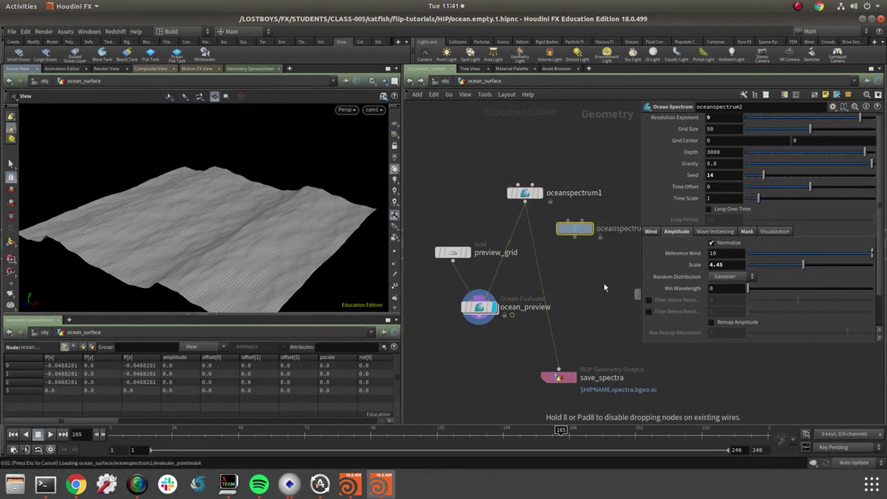
Step: Insert a Merge node between oceanspectrum1 and ocean_preview, and connect oceanspectrum2 to it
right_click(488, 302)
text(merge)
key(Return)
click(517, 270)
drag(517, 262, 575, 237)
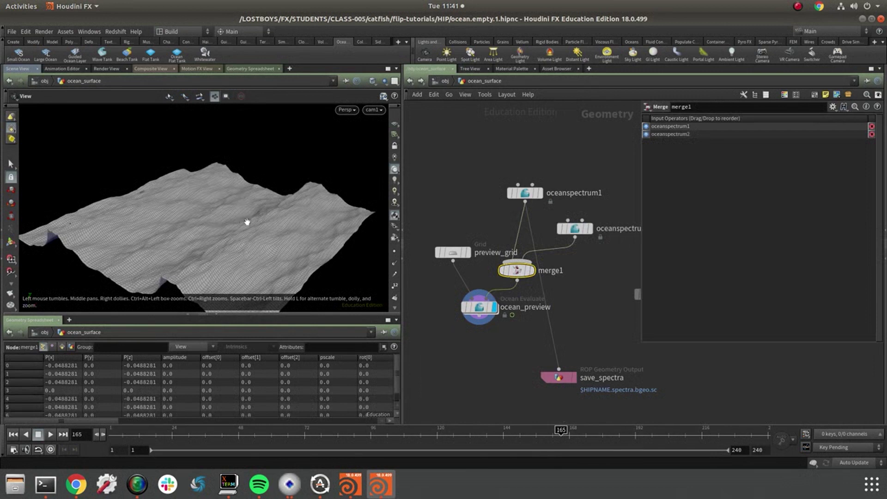
Step: Set oceanspectrum2's wind speed to 3.57 and look over the combined waves in the viewport
click(579, 231)
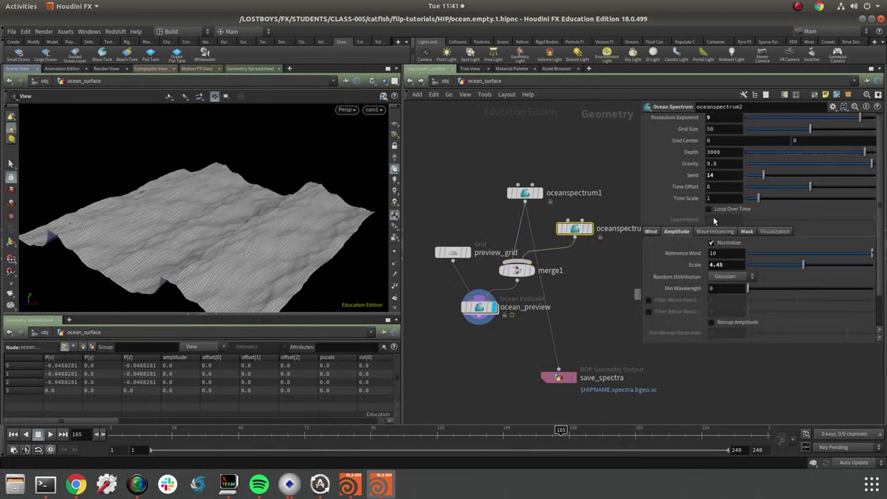
click(649, 233)
drag(790, 257, 769, 257)
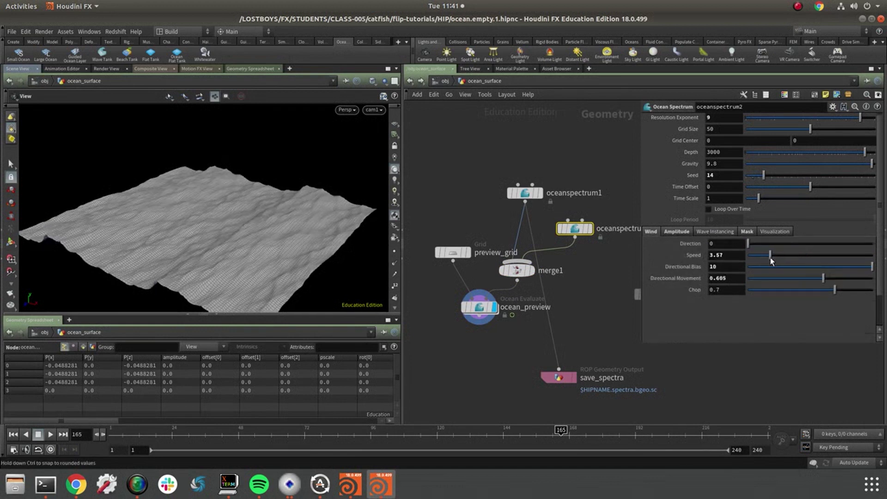
drag(199, 258, 247, 251)
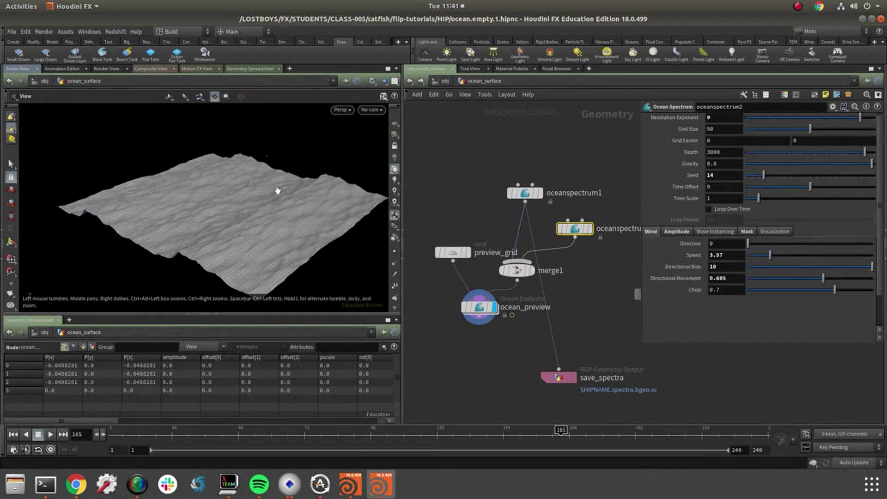
Step: Spread out the preview grid, preview and spectrum nodes around merge1, and open oceanspectrum1's mask settings
drag(479, 307, 452, 331)
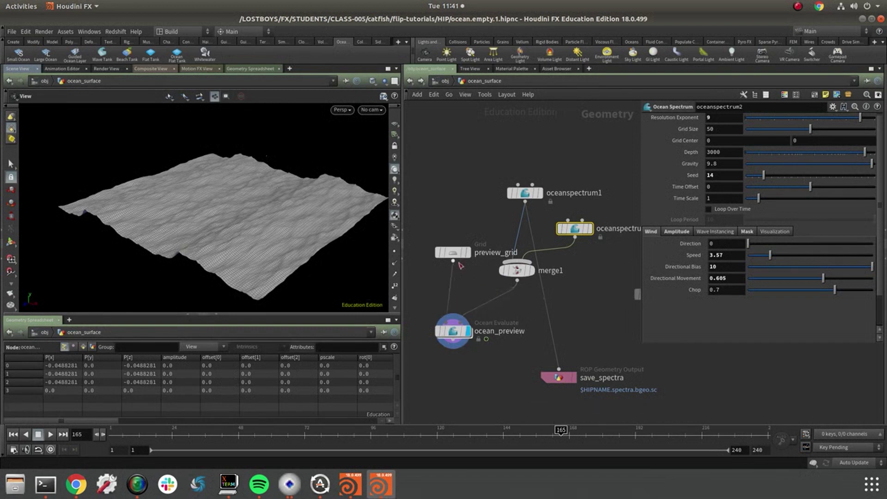
drag(451, 251, 442, 233)
drag(524, 192, 505, 177)
drag(584, 228, 590, 194)
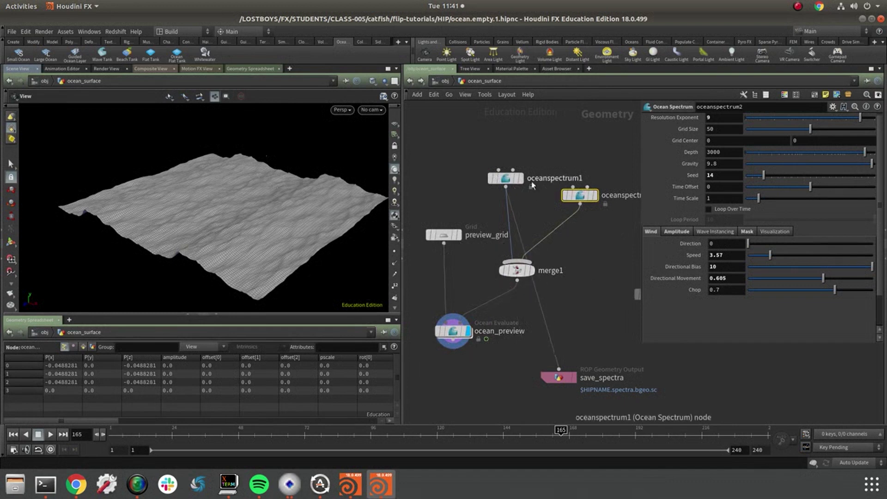
click(519, 183)
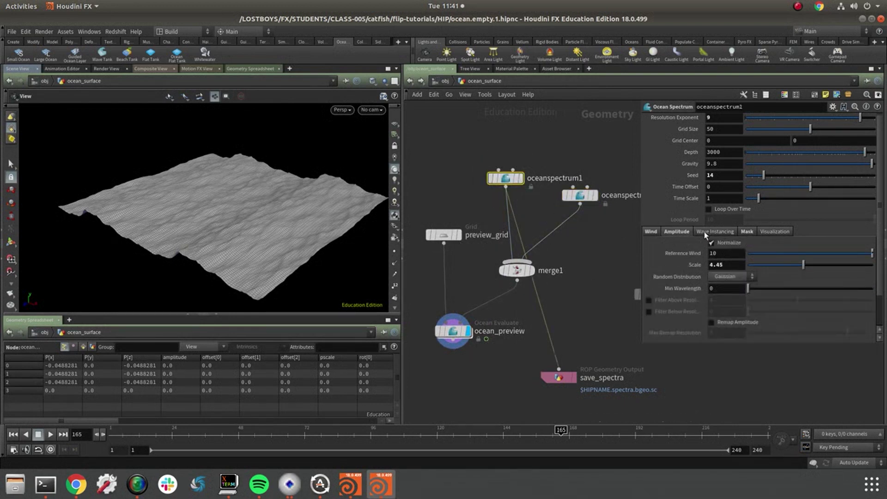
click(746, 232)
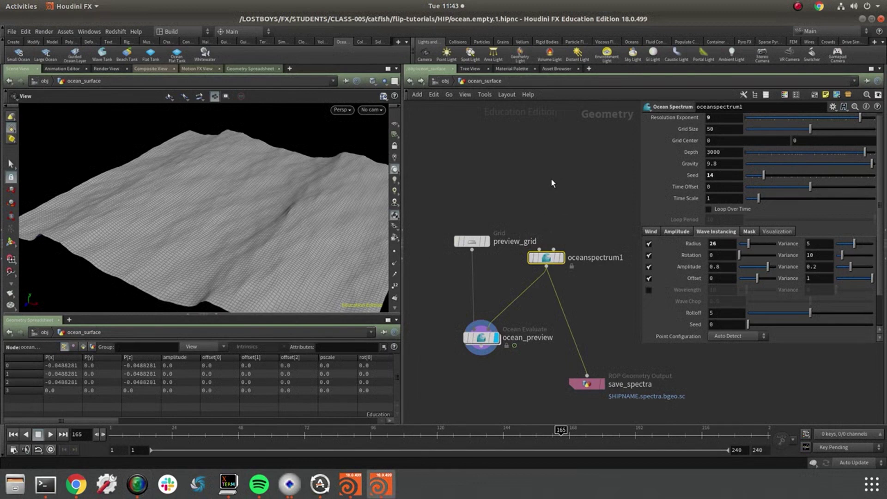
Step: Create an Add node with one point at the origin and connect it to oceanspectrum1's first input
key(Tab)
text(a)
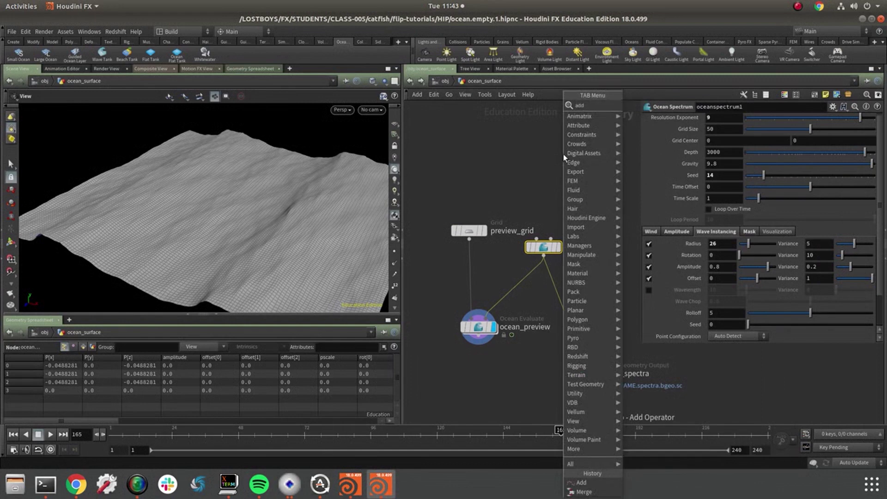
key(Return)
click(535, 162)
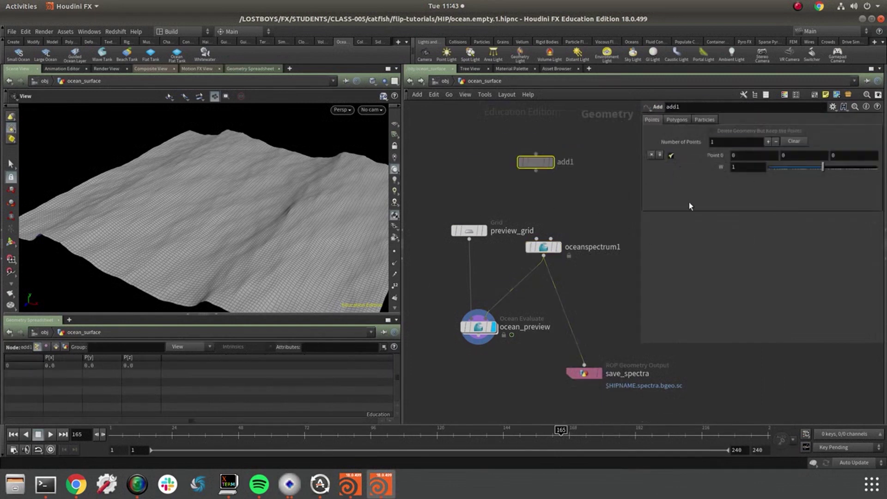
mouse_move(542, 248)
drag(535, 171, 535, 238)
mouse_move(536, 167)
drag(535, 167, 531, 174)
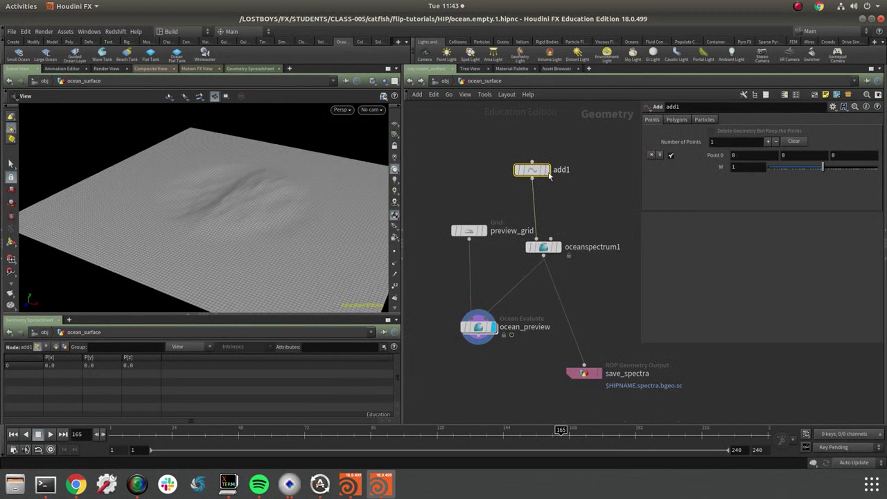
Step: Display add1's single point for a check, and return the display to ocean_preview
click(547, 170)
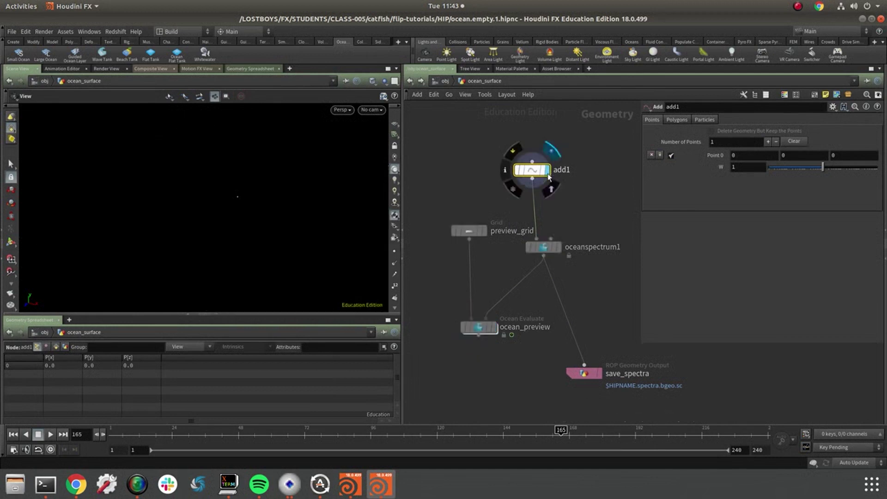
click(558, 248)
click(494, 327)
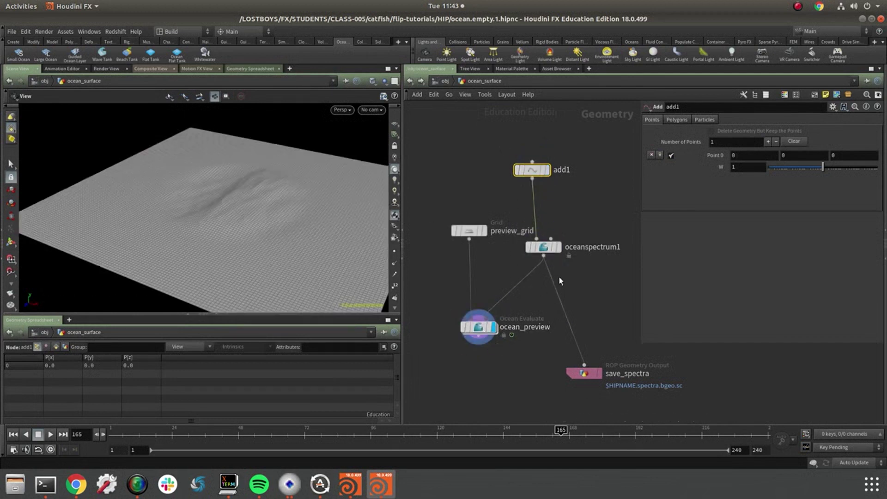
drag(540, 175, 540, 170)
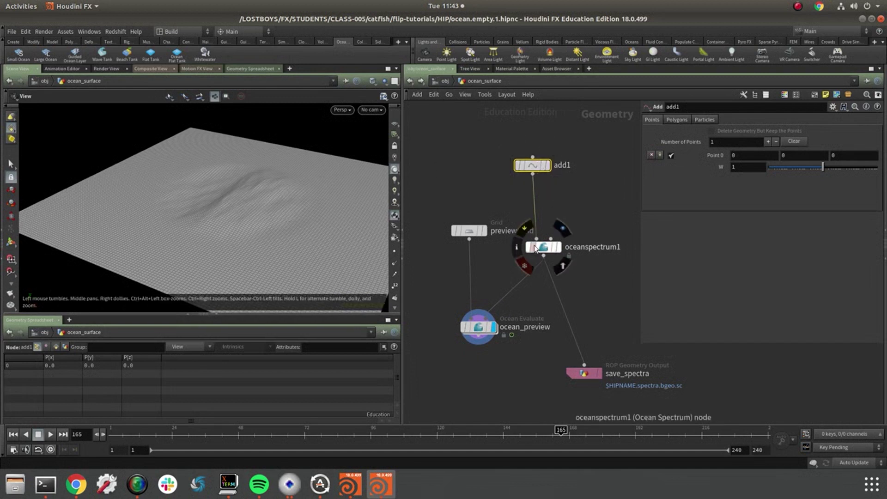
Step: Set oceanspectrum1's wave instancing to radius 18, rotation 23, amplitude 0.99 and offset 0.26
click(541, 246)
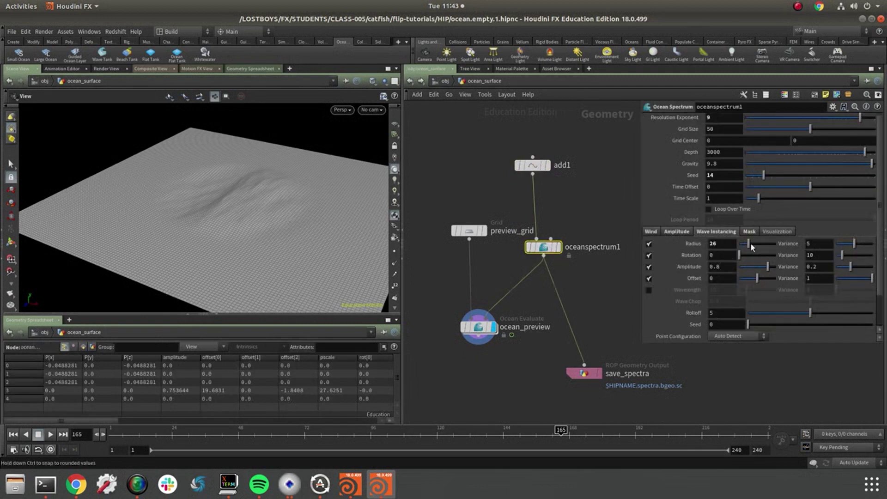
drag(751, 243, 761, 281)
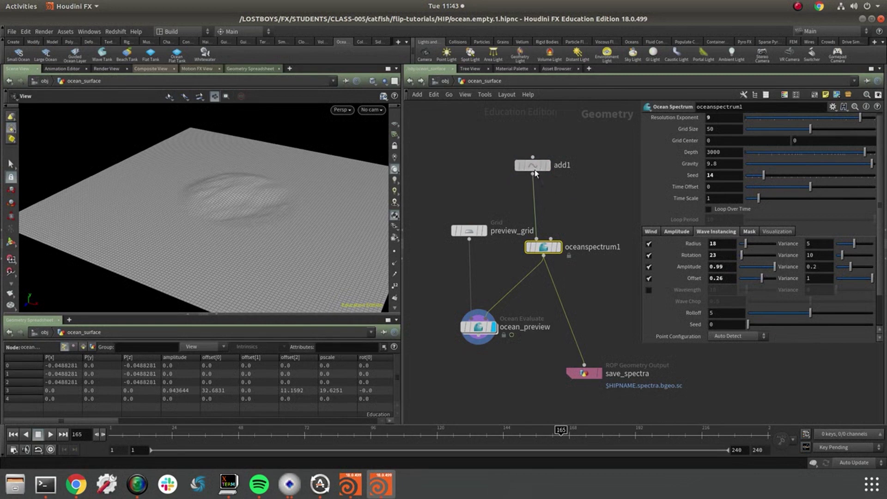
Step: Move add1 and preview_grid to make room, and place a Scatter node between preview_grid and oceanspectrum1
drag(534, 168, 518, 165)
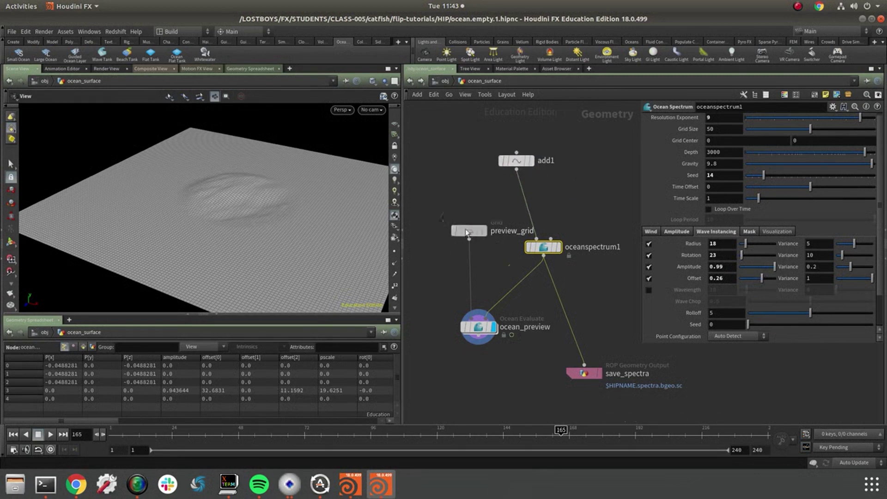
drag(466, 230, 435, 202)
key(Tab)
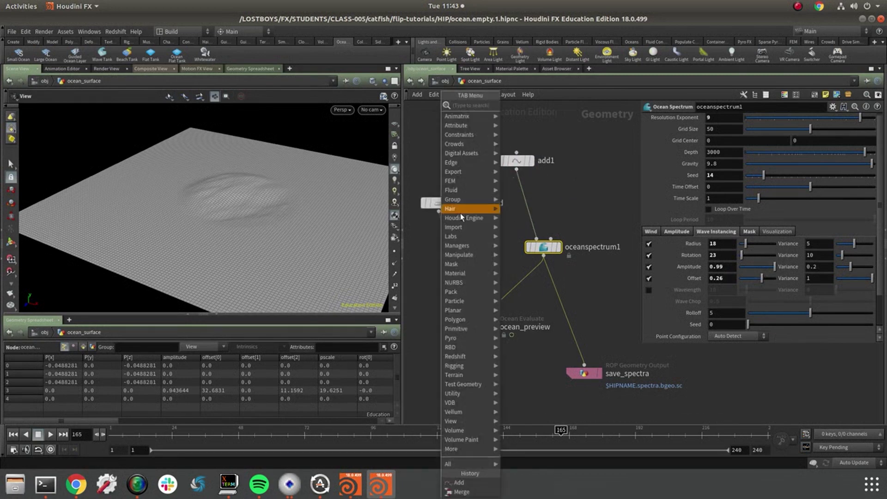
text(scat)
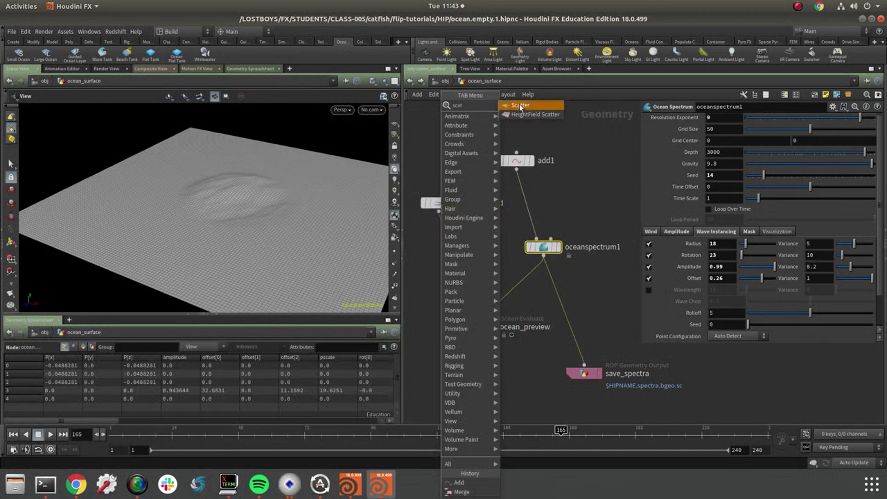
click(519, 104)
click(488, 236)
Step: Feed preview_grid into the Scatter node, set Force Total Count to 4, and connect it to oceanspectrum1's first input
drag(439, 212, 470, 310)
drag(826, 210, 764, 211)
drag(490, 248, 535, 239)
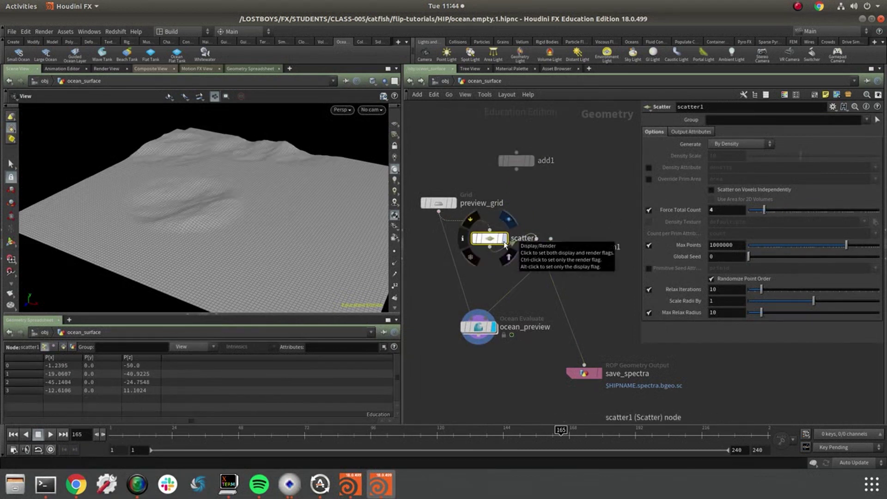
Step: Display oceanspectrum1's output for a check, and return to ocean_preview to examine the scattered waves
click(504, 238)
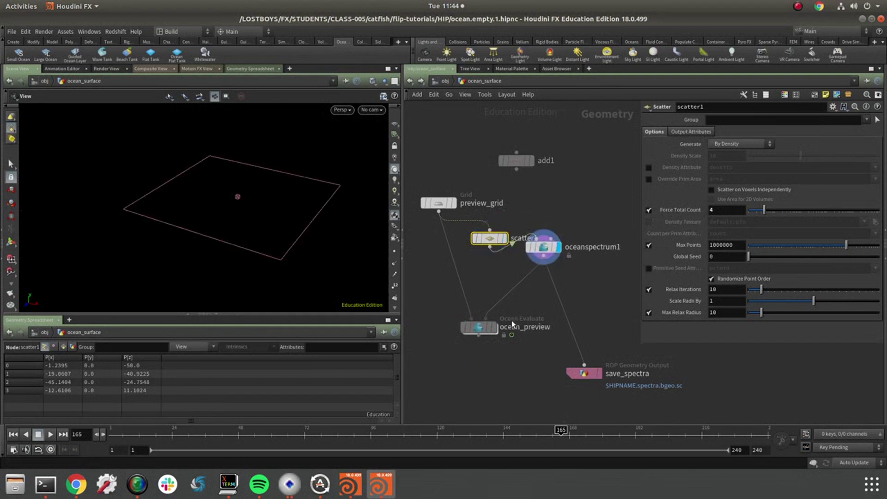
click(493, 327)
drag(278, 226, 250, 231)
Step: Duplicate oceanspectrum1 with scatter1 as its input, and merge both spectra into ocean_preview
drag(490, 249, 502, 215)
drag(544, 251, 582, 245)
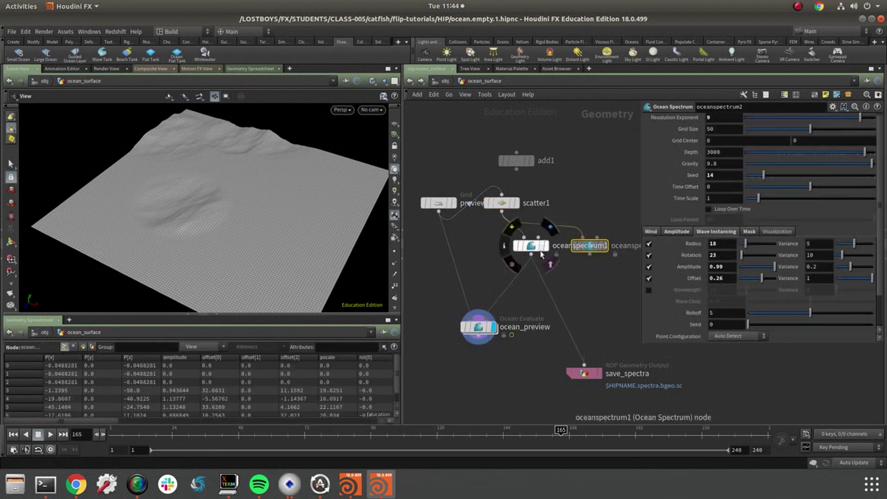
scroll(240, 193, down, 3)
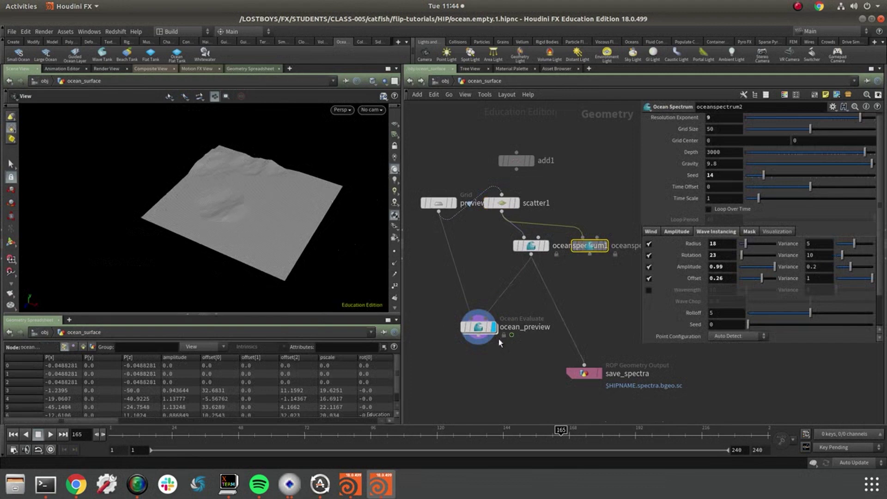
key(Tab)
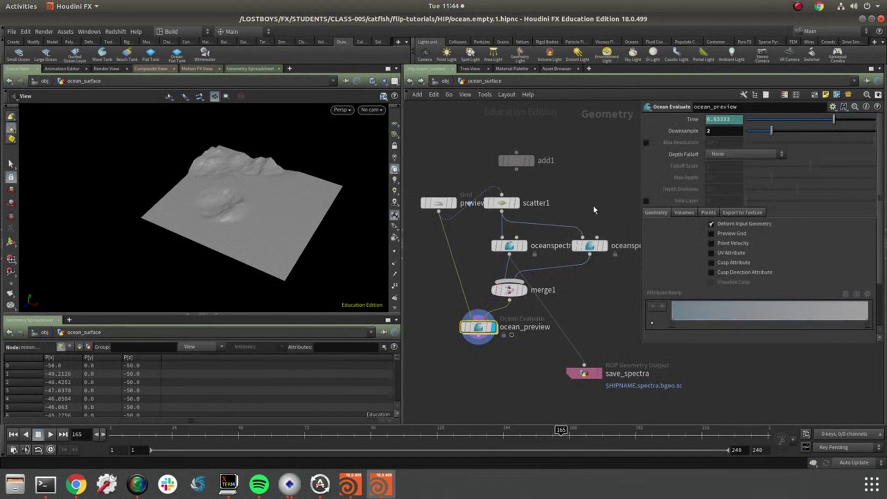
Step: Disconnect the duplicated ocean spectrum from scatter1, and compare its waves alone with merge1's combined result through ocean_preview
mouse_move(602, 210)
mouse_down()
mouse_move(568, 235)
mouse_move(586, 250)
mouse_up()
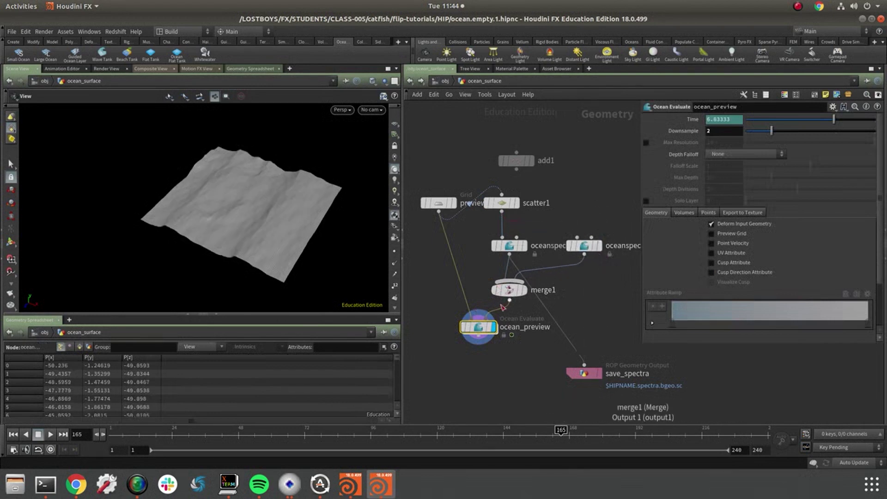
drag(510, 294, 584, 254)
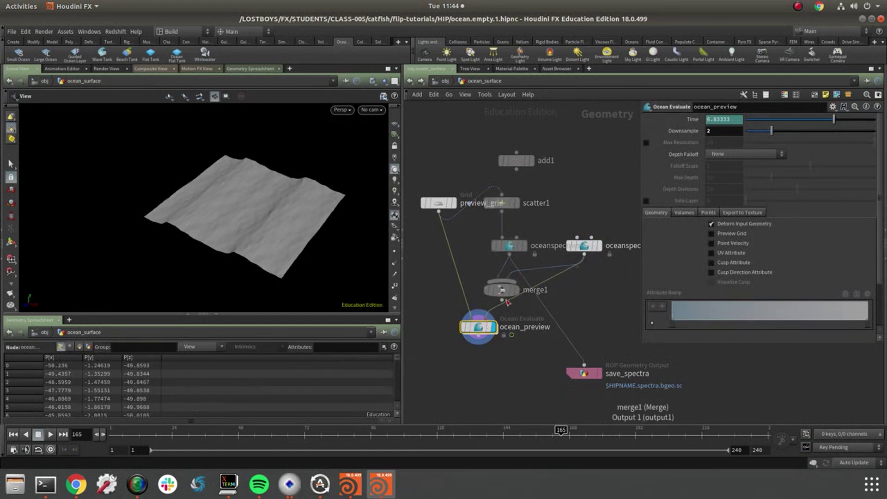
drag(503, 302, 489, 313)
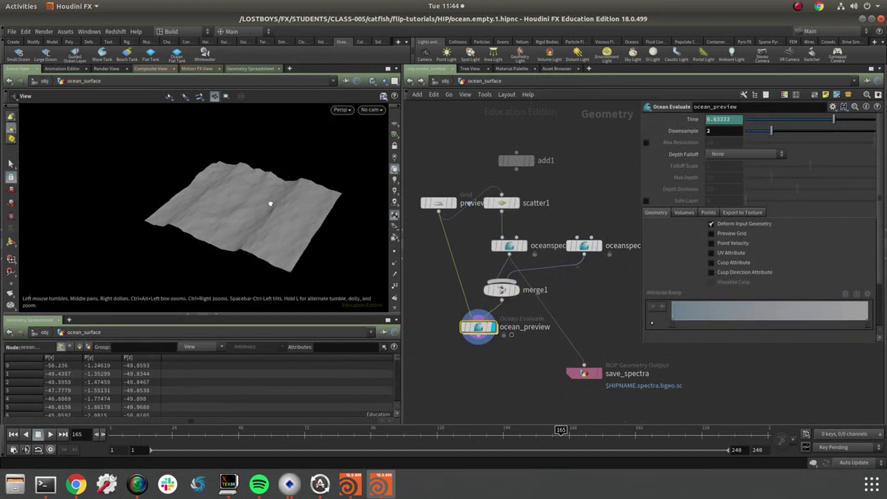
scroll(243, 208, up, 5)
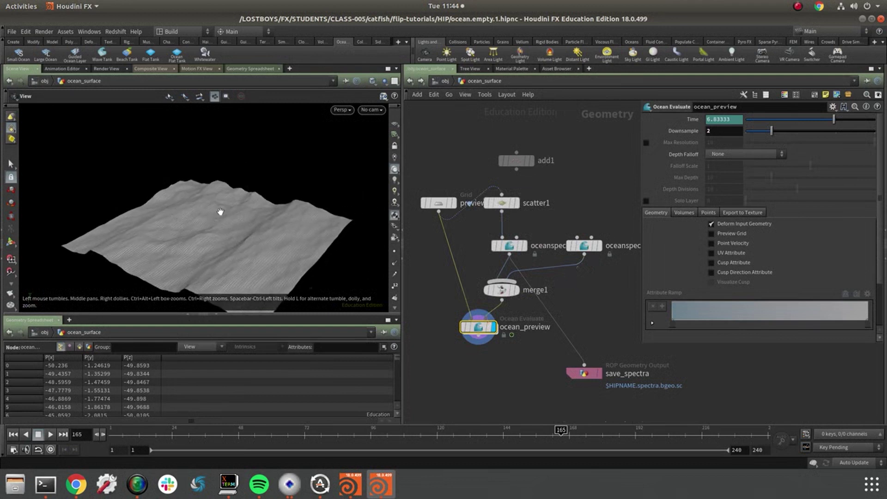
drag(220, 212, 245, 235)
Step: Rearrange add1, preview_grid, scatter1 and oceanspectrum1 to leave room between the scatter and the spectrum
drag(508, 246, 493, 247)
drag(501, 202, 502, 209)
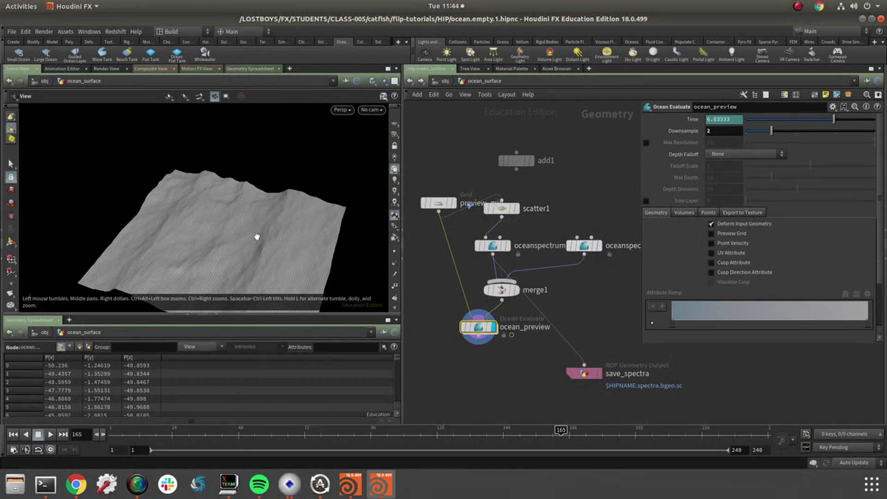
drag(281, 198, 279, 223)
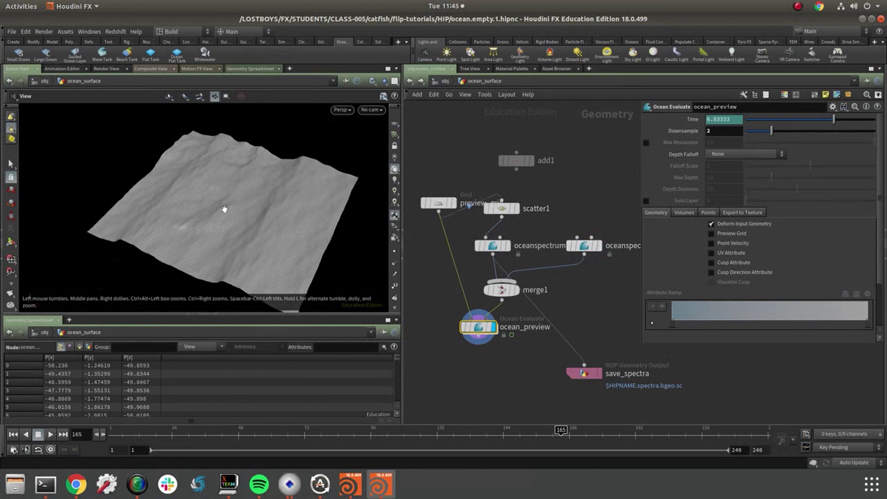
drag(439, 203, 432, 184)
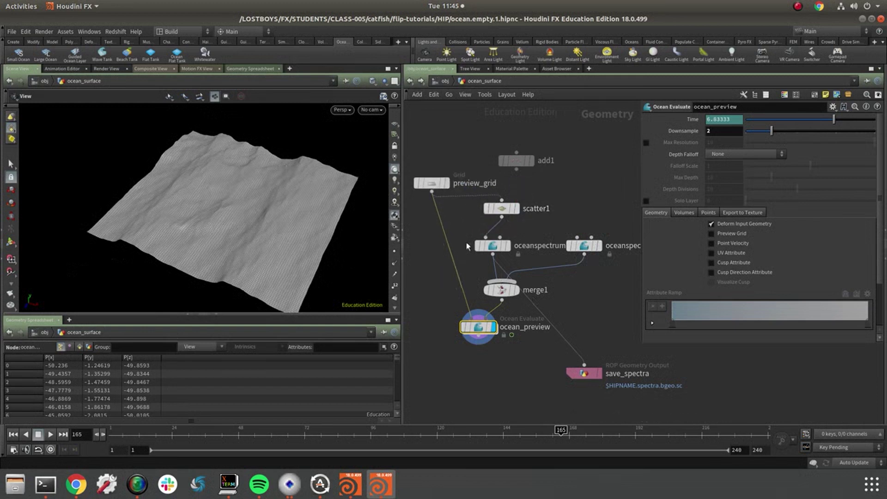
middle_drag(461, 185, 488, 232)
drag(457, 231, 443, 208)
drag(542, 208, 539, 159)
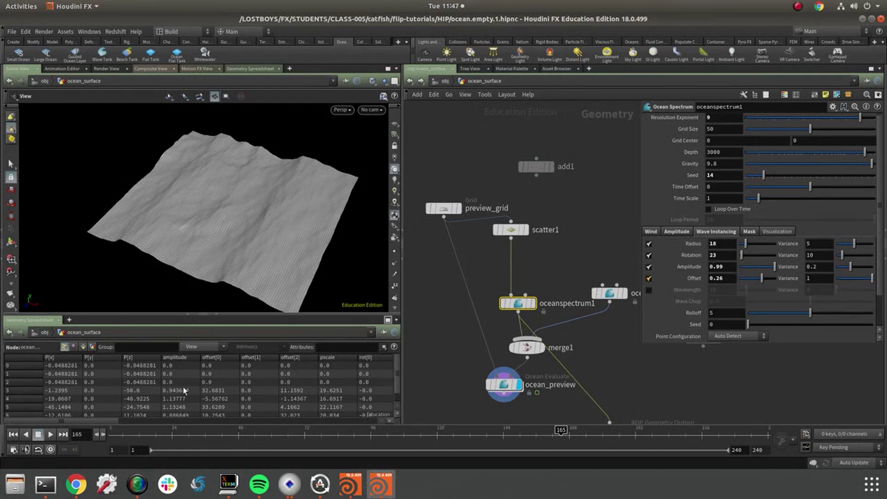
Step: Insert an Attribute Wrangle between scatter1 and oceanspectrum1 with the expression f@amplitude=10;
click(513, 231)
key(Tab)
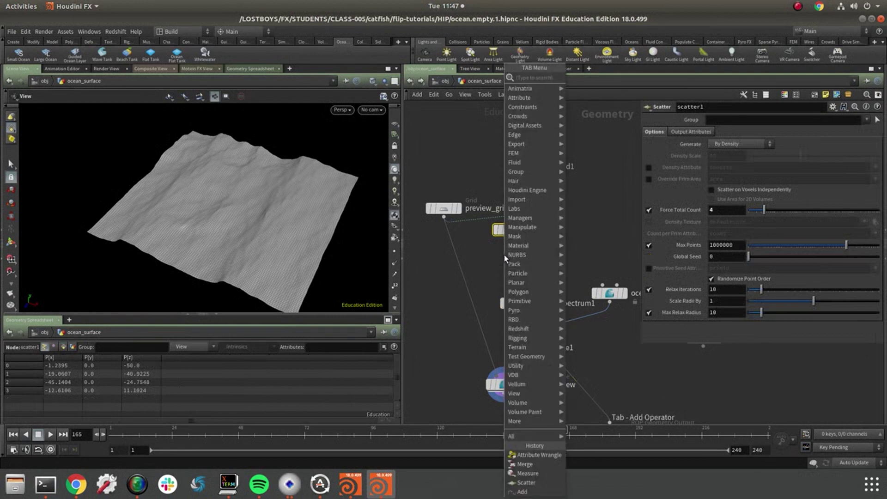
click(554, 455)
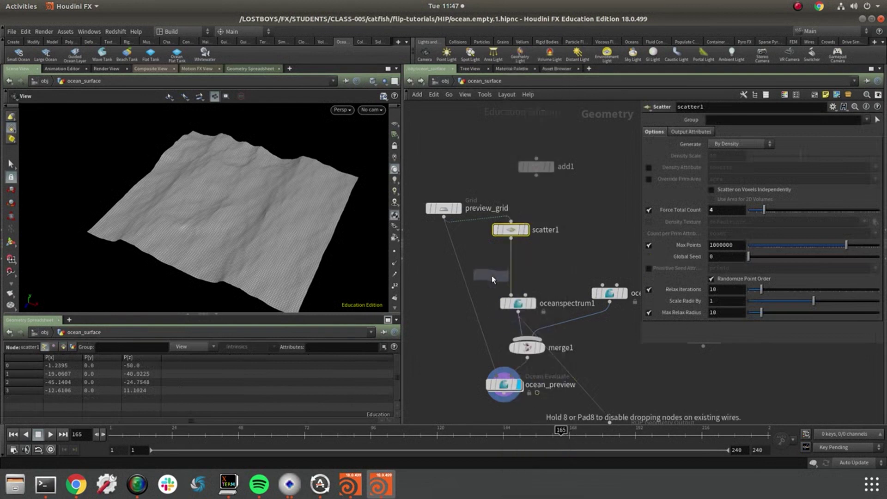
click(508, 273)
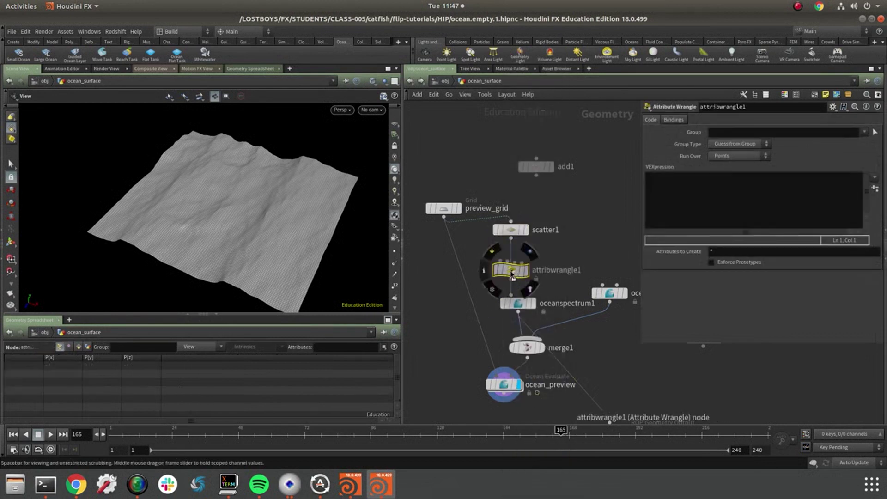
click(694, 210)
text(f@amplitude=10;)
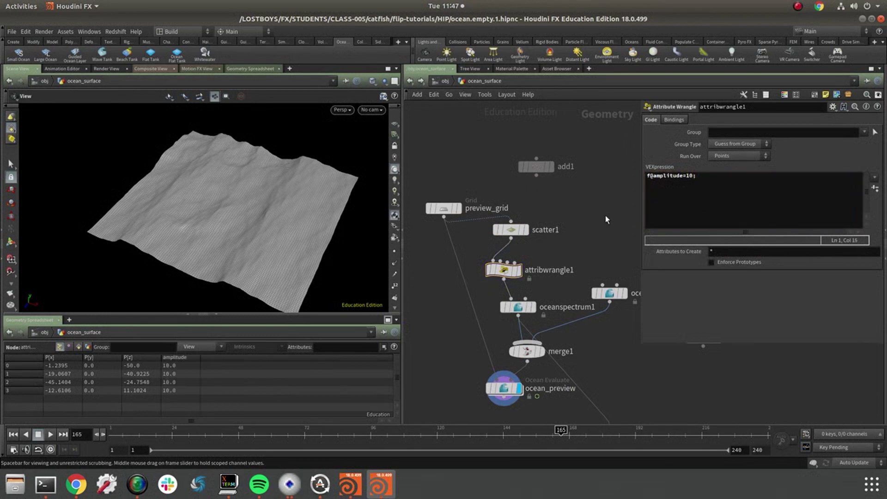
Step: Disable oceanspectrum1's wave instancing Amplitude, and change the wrangle expression to f@amplitude=2;
click(519, 310)
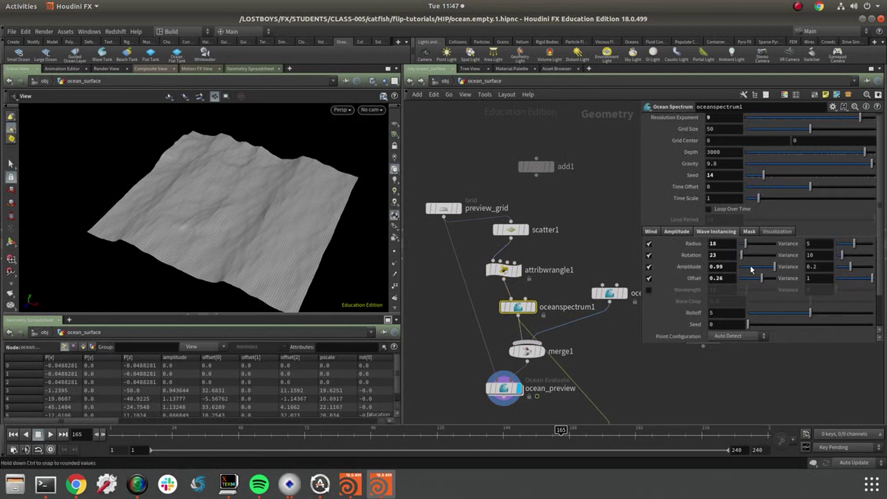
click(648, 267)
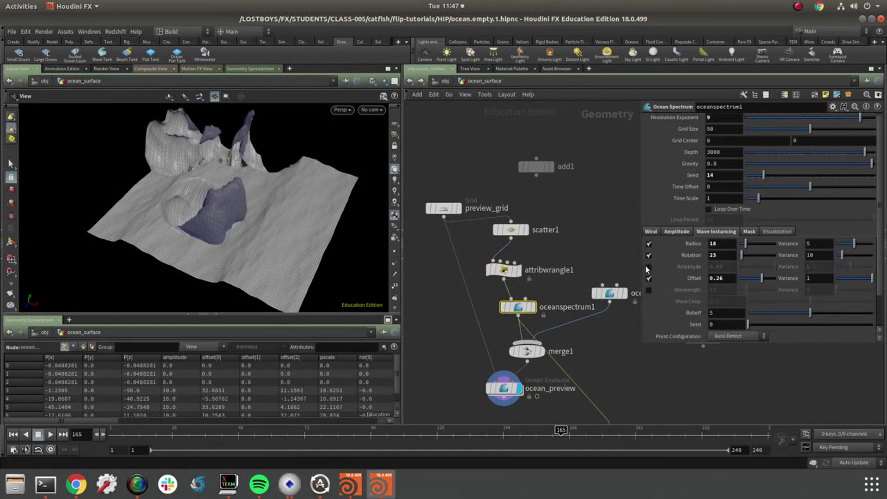
click(503, 270)
double_click(690, 175)
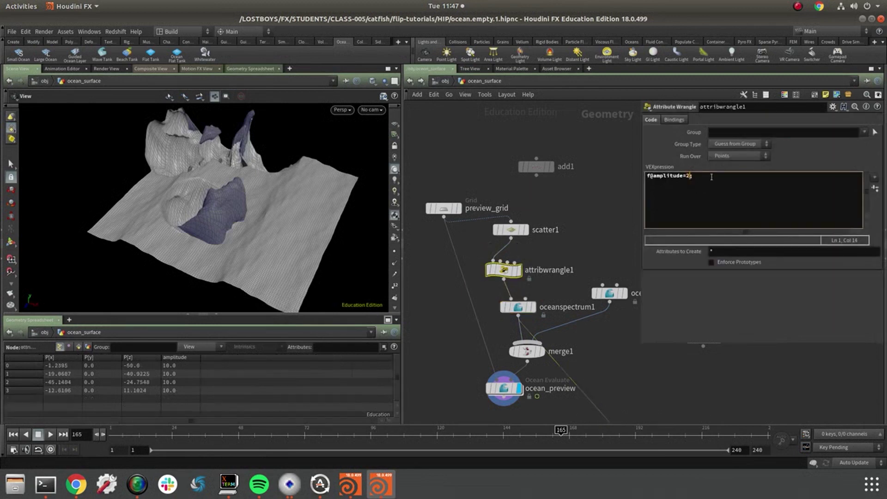
drag(266, 208, 259, 184)
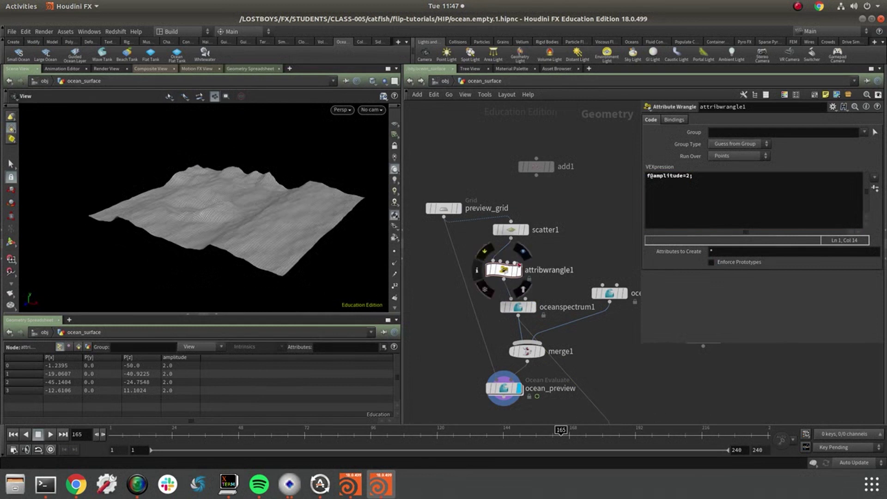
click(137, 484)
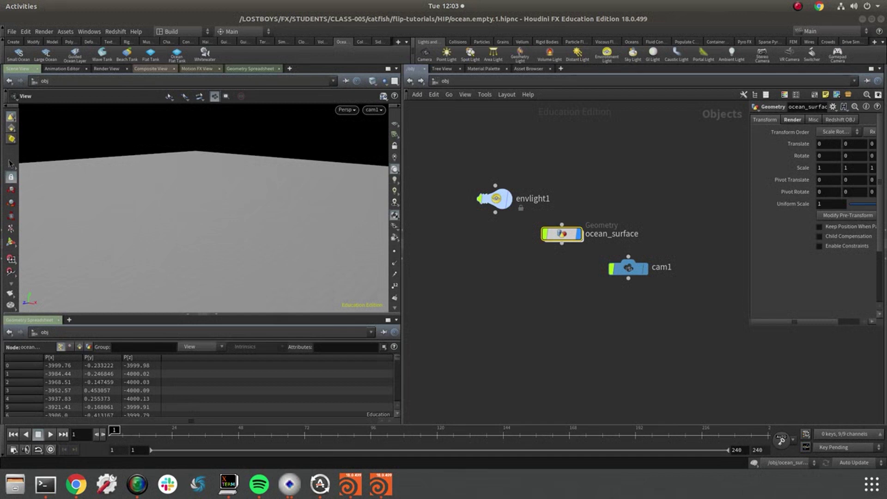
Step: Enter the ocean_surface network, delete oceanfoam1 and bake_foam, and move preview_grid closer to ocean_preview
click(567, 239)
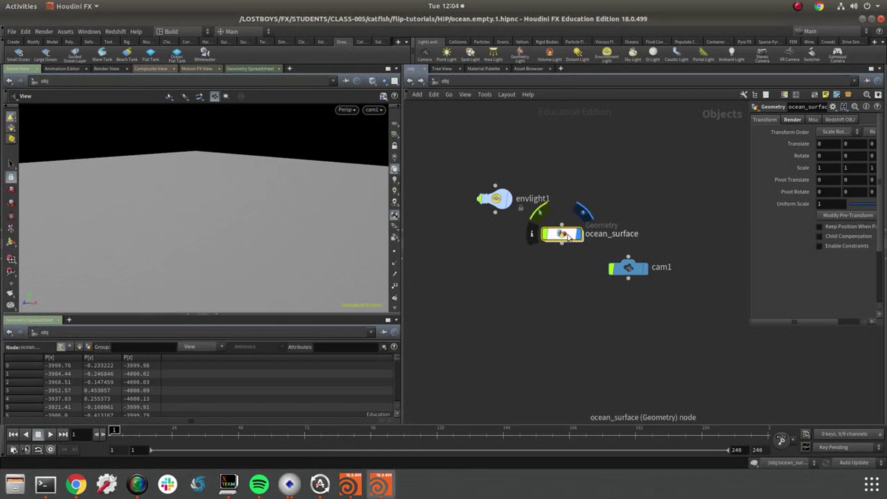
double_click(568, 235)
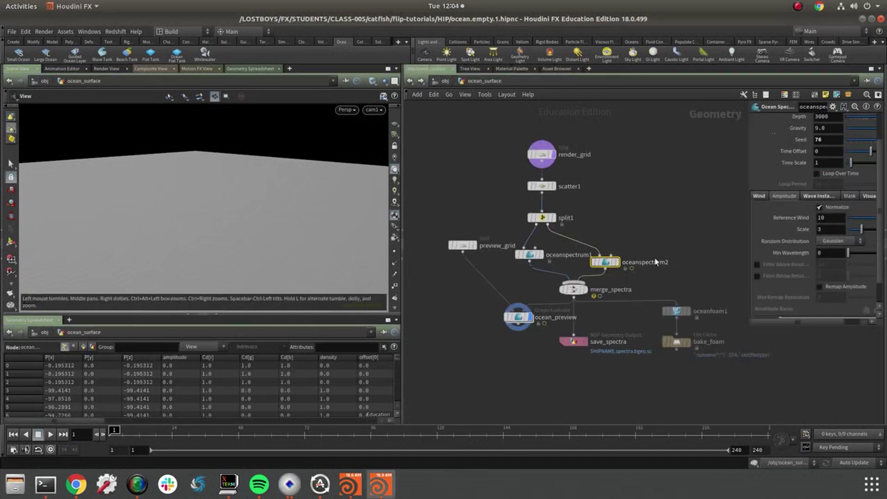
middle_drag(707, 218, 678, 197)
drag(719, 253, 628, 362)
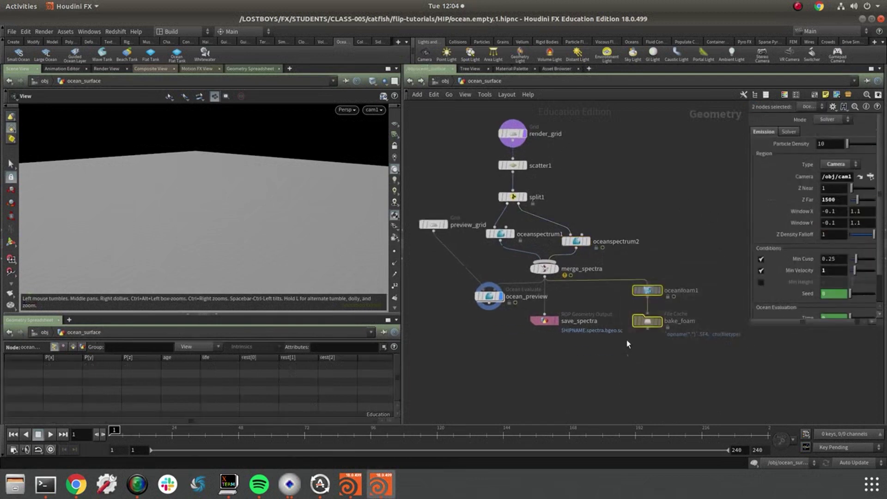
key(Delete)
key(h)
drag(467, 264, 452, 302)
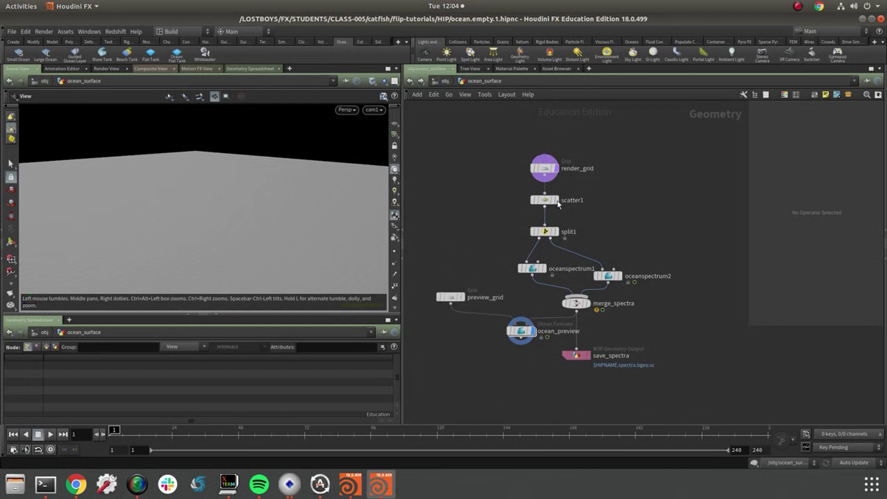
Step: Inspect render_grid's settings, scatter1's point count and how split1 divides the points between its two outputs
click(545, 169)
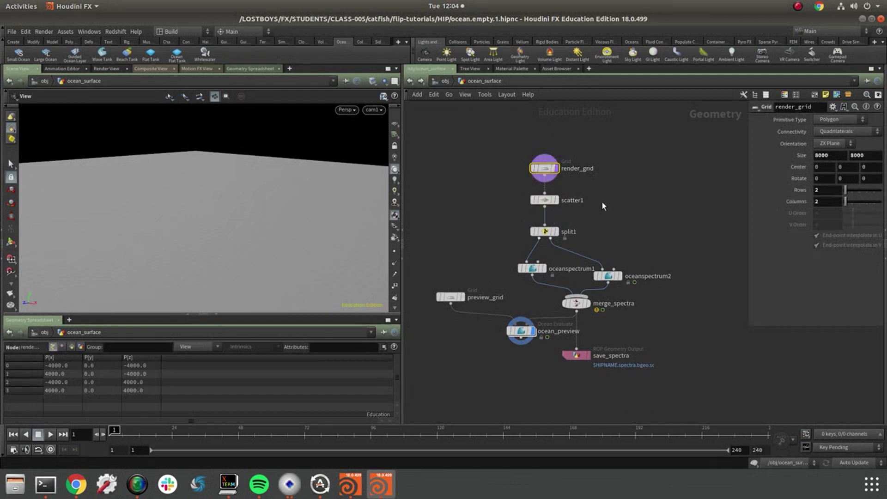
middle_click(547, 200)
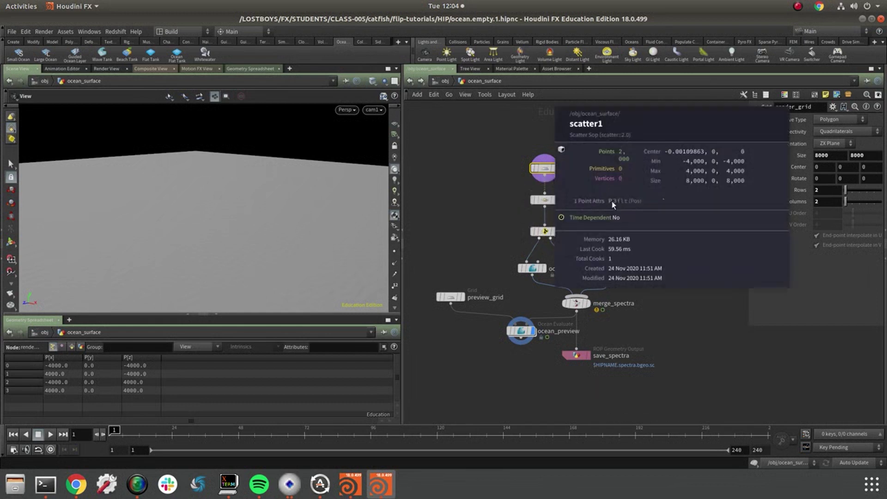
click(544, 231)
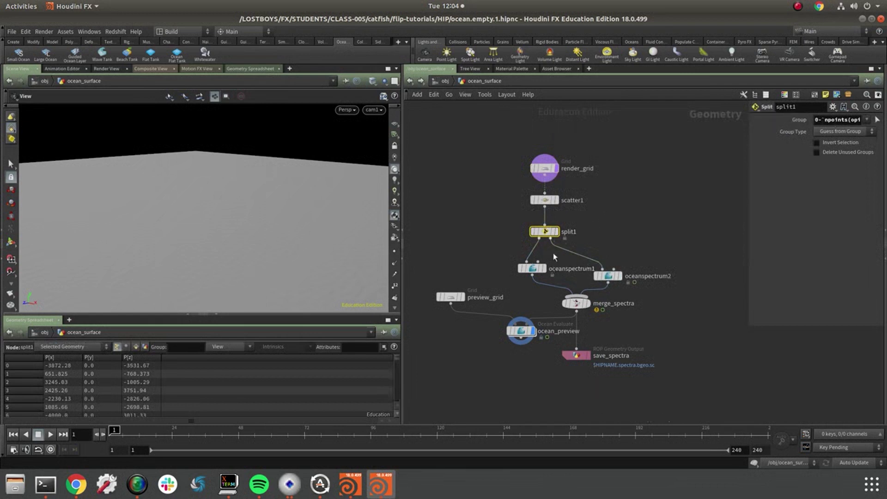
middle_click(539, 236)
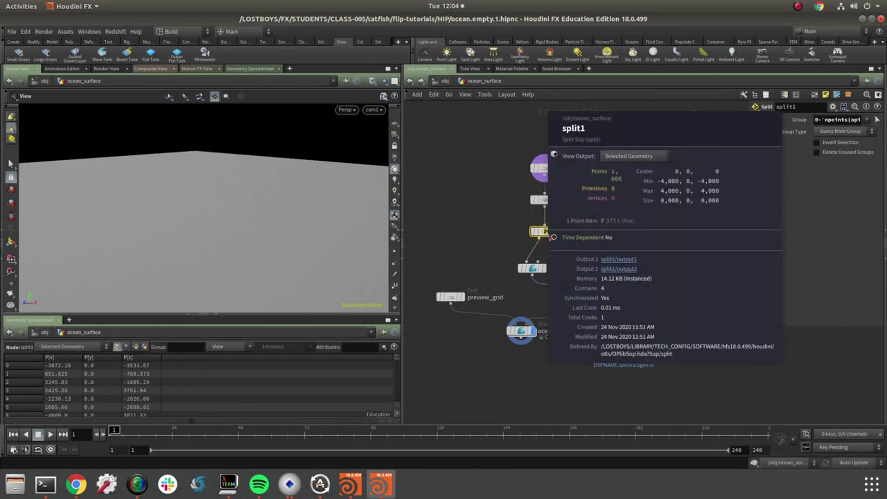
middle_click(550, 237)
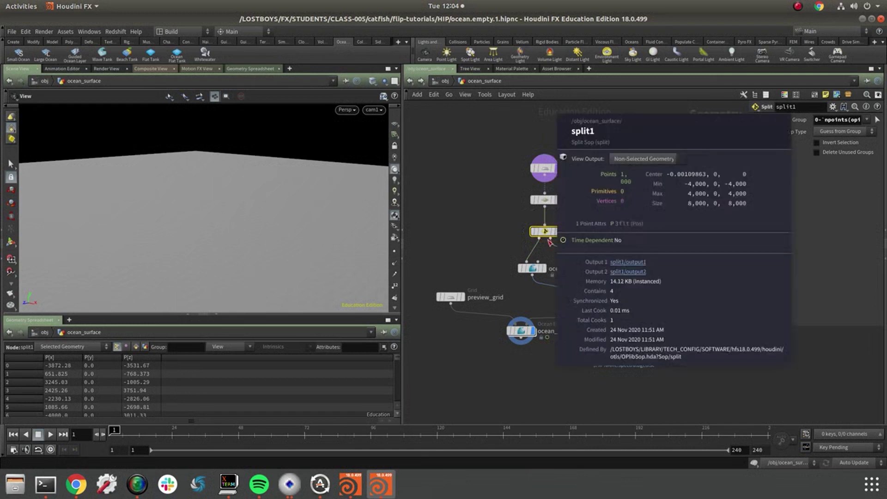
middle_drag(656, 325, 680, 312)
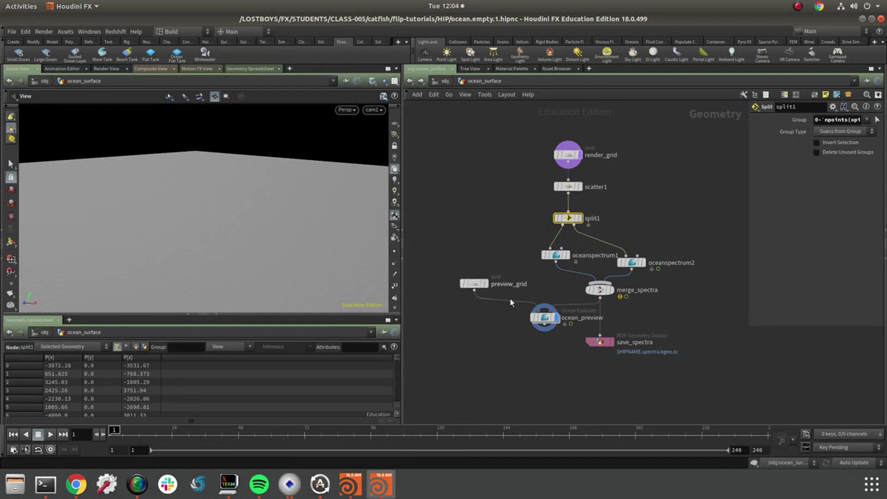
middle_click(544, 317)
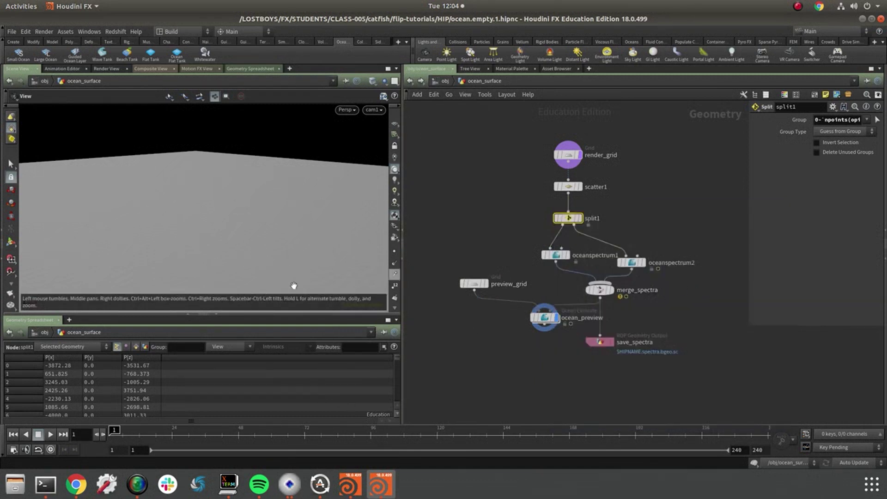
Step: Try an amplitude Scale of 50 on oceanspectrum1, and undo the change
click(555, 255)
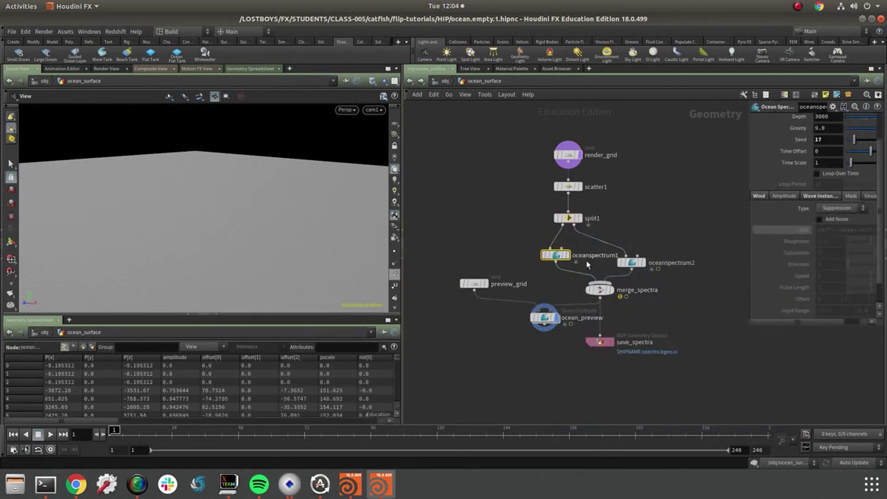
click(785, 196)
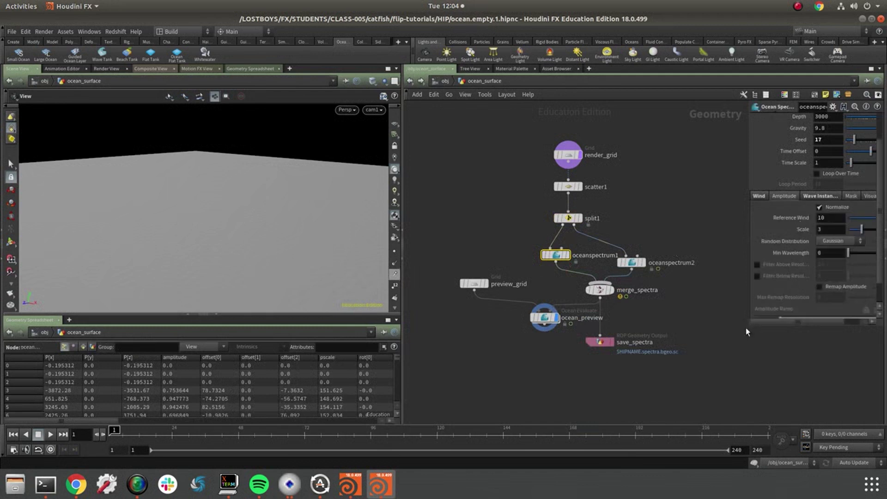
click(830, 228)
text(50)
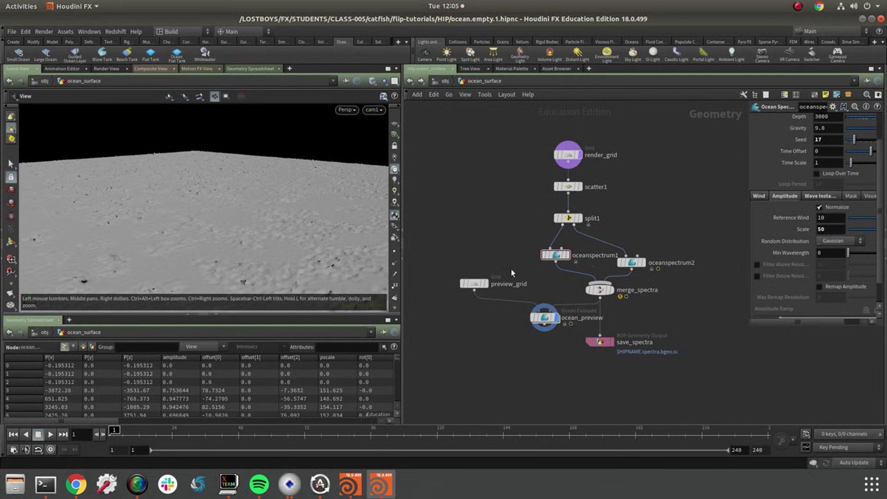
key(ctrl+z)
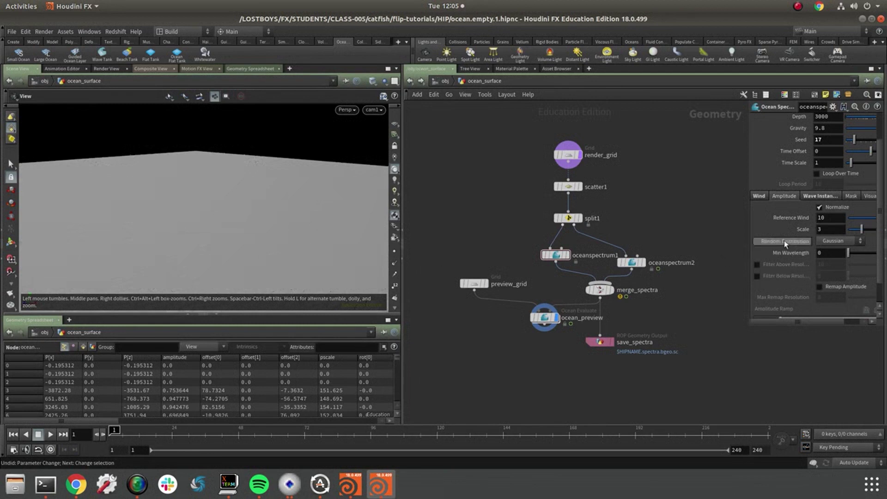
Step: Make room around the two spectra, and feed oceanspectrum1 directly into ocean_preview, bypassing merge_spectra
mouse_move(556, 257)
mouse_down()
mouse_move(526, 262)
mouse_move(551, 264)
mouse_up()
drag(632, 267, 627, 261)
drag(551, 269, 553, 311)
Step: Set oceanspectrum1's amplitude Scale to 103, and examine the instanced waves across the grid from above
click(550, 262)
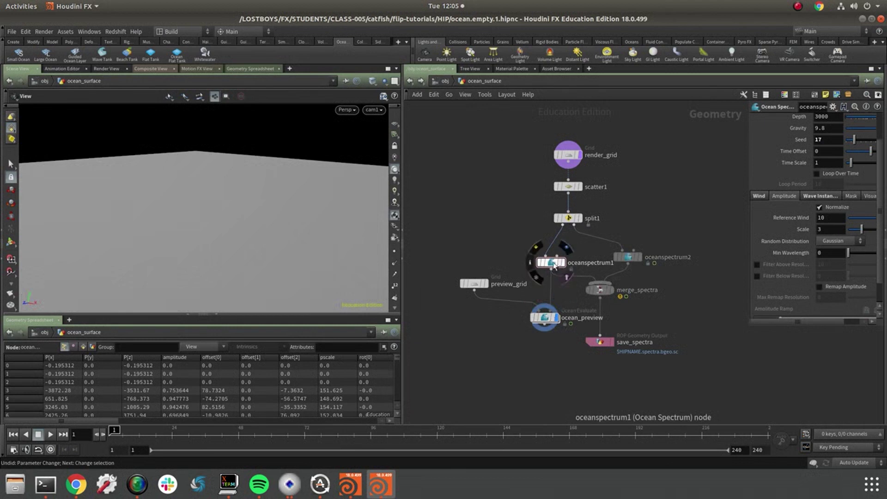
middle_drag(801, 229, 848, 204)
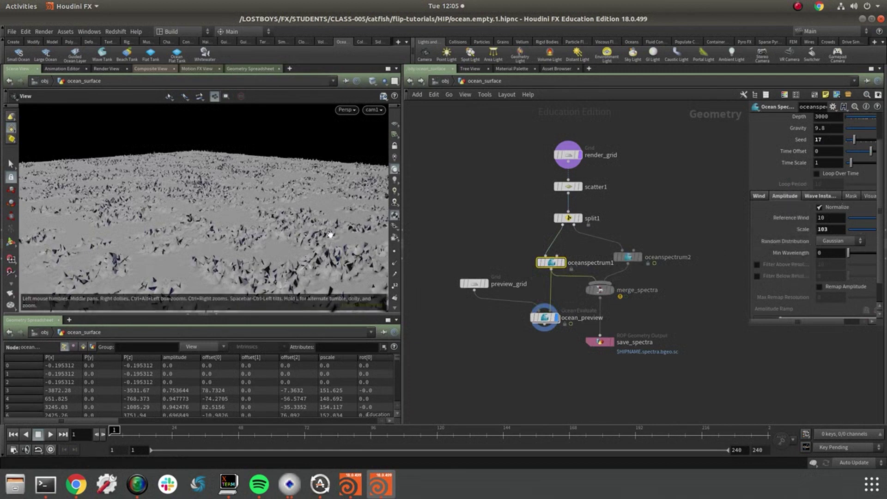
drag(292, 218, 289, 236)
right_drag(289, 236, 192, 242)
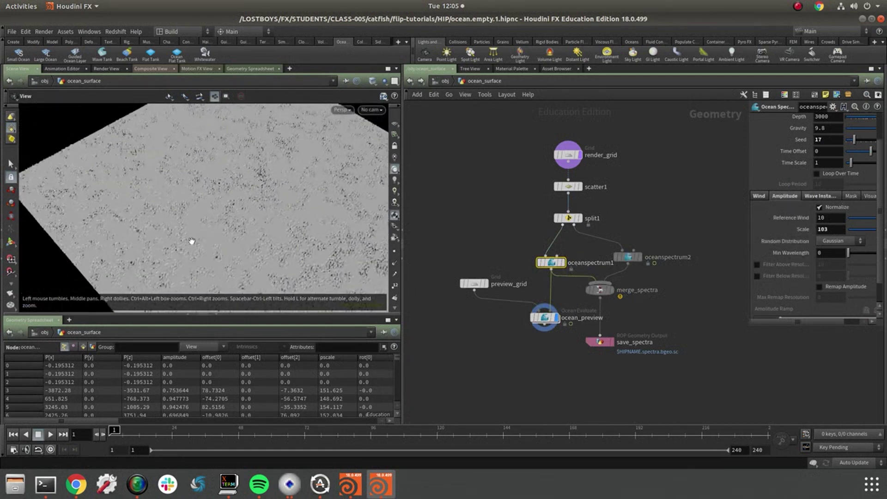
Step: Feed oceanspectrum2 directly into ocean_preview, bypassing merge_spectra, and set its amplitude Scale to 163
drag(192, 242, 179, 246)
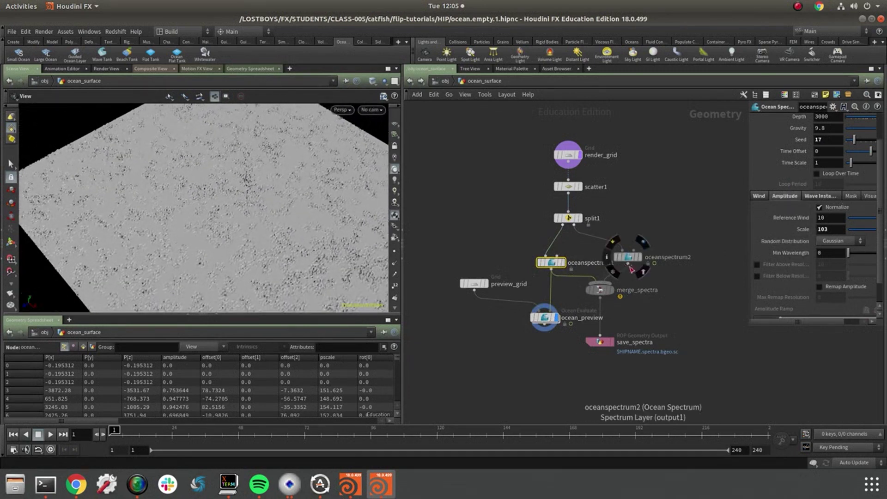
drag(552, 310, 628, 264)
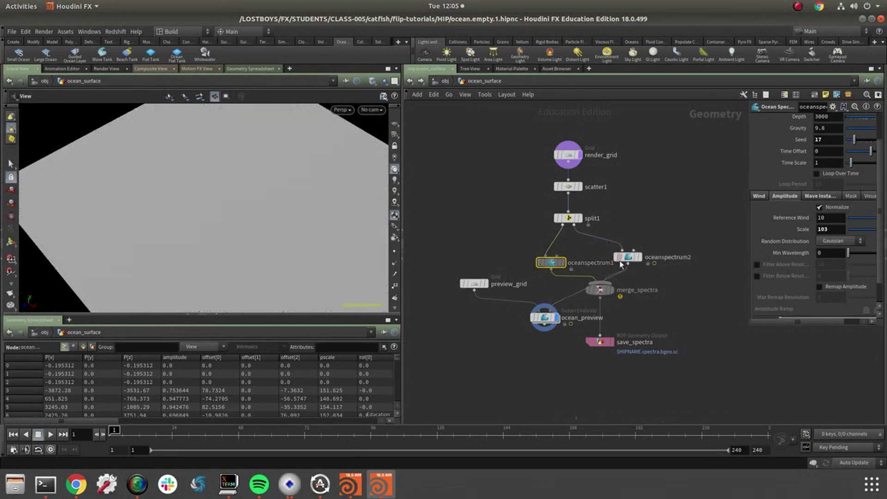
click(626, 257)
middle_drag(824, 226, 804, 237)
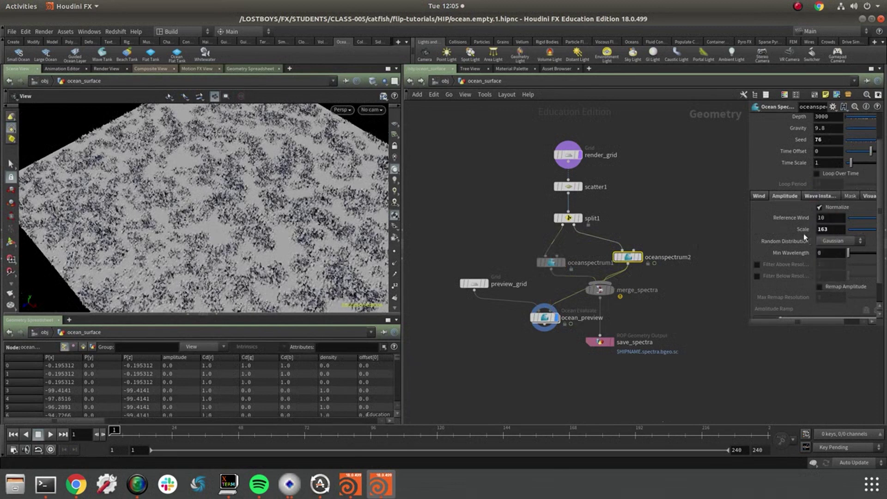
Step: Feed merge_spectra into ocean_preview again, and reset the amplitude Scale of both ocean spectra to the default 3
drag(551, 310, 583, 305)
click(583, 305)
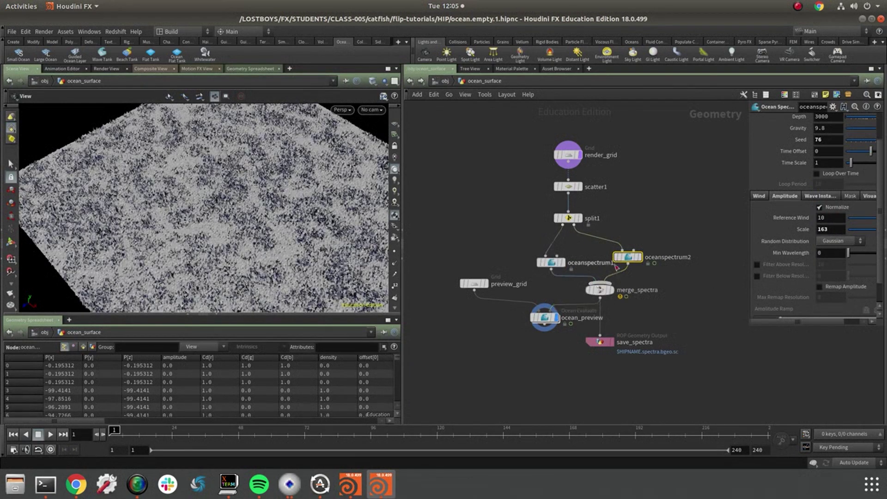
right_click(803, 229)
click(803, 231)
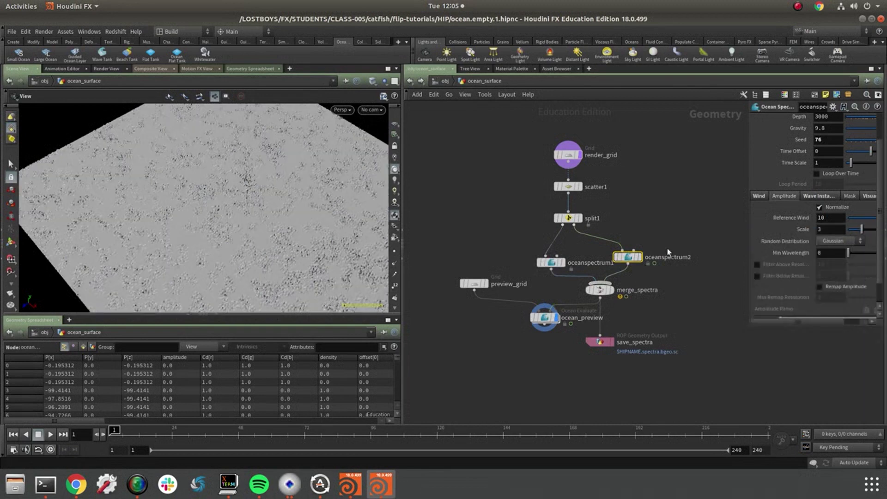
click(560, 265)
right_click(803, 229)
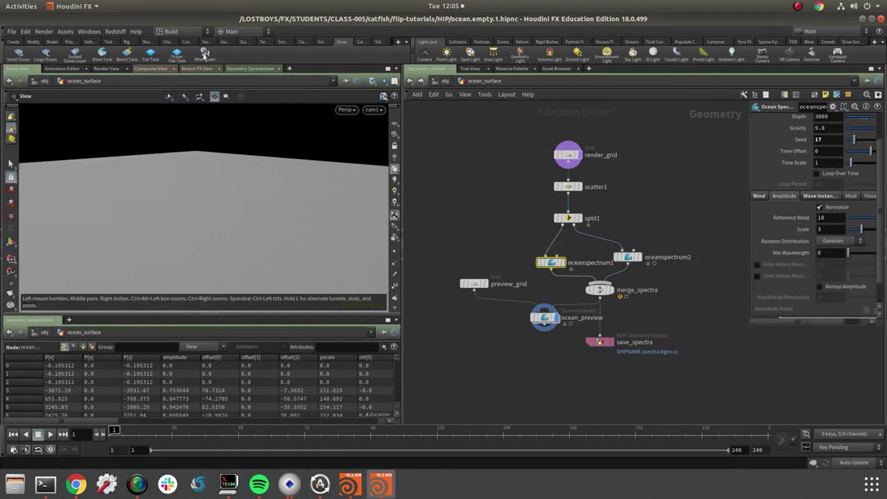
Step: Compare the ocean render snapshots Snap 2 and Snap 3, with oceanspectrum1's wave instancing settings open
click(103, 68)
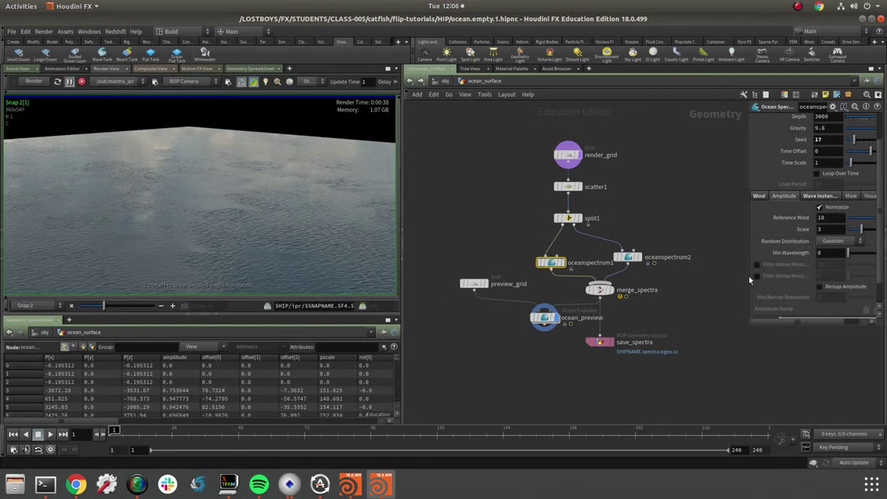
click(849, 196)
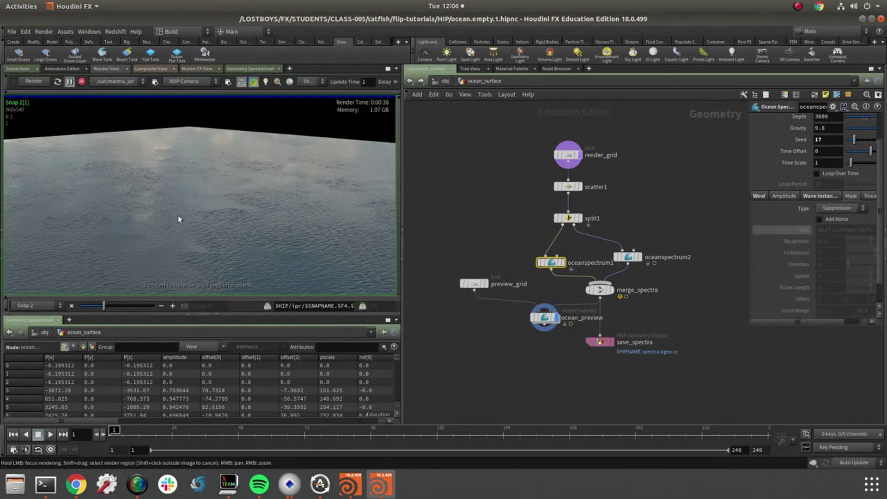
click(126, 310)
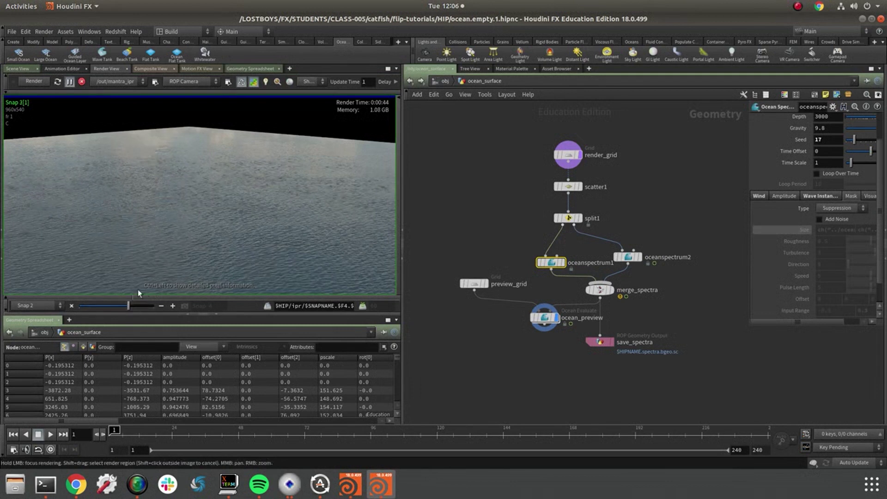
click(106, 310)
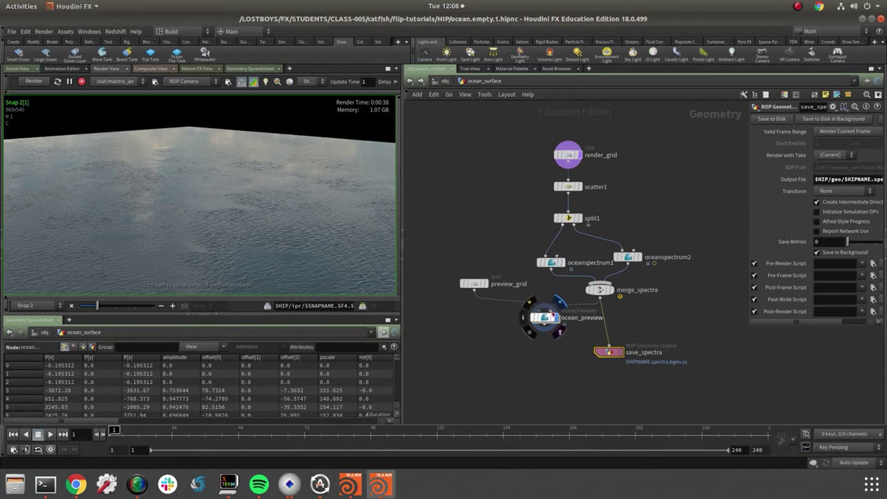
Step: Feed oceanspectrum1 directly into ocean_preview, and cut the wire from split1 to oceanspectrum1
drag(549, 309, 566, 268)
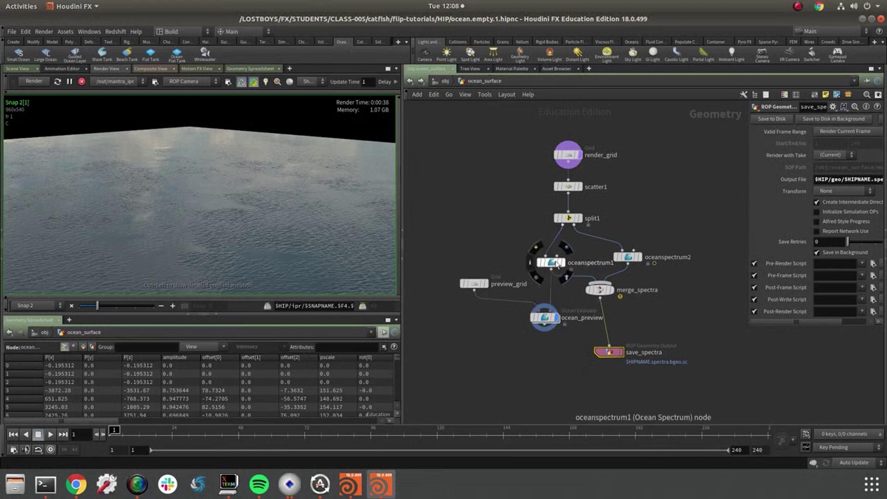
key(y)
drag(542, 228, 573, 243)
Step: Feed oceanspectrum1 directly into save_spectra and save the spectrum to disk
drag(609, 346, 550, 268)
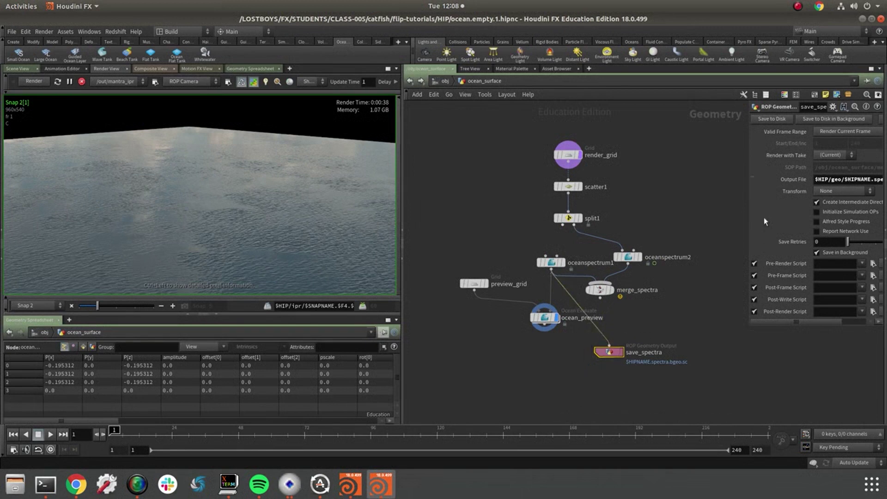
click(782, 118)
click(135, 307)
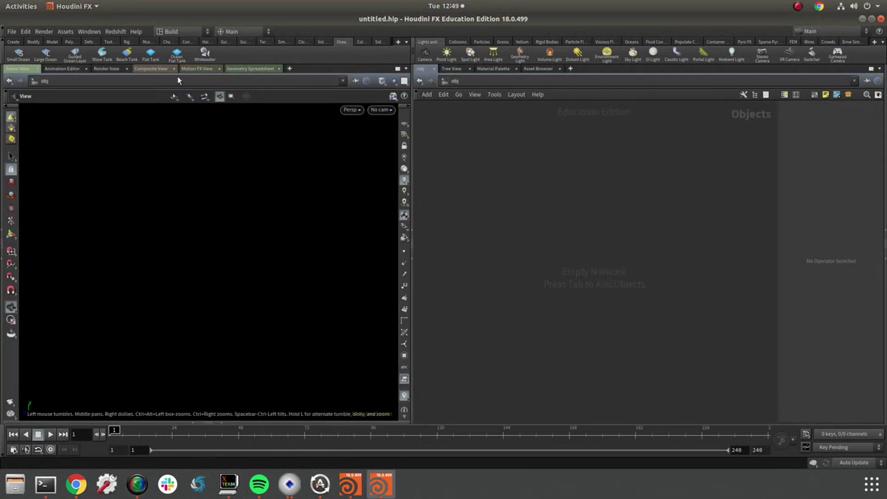
Step: Create a static flat tank with no object to follow, and go up to the object level
click(151, 54)
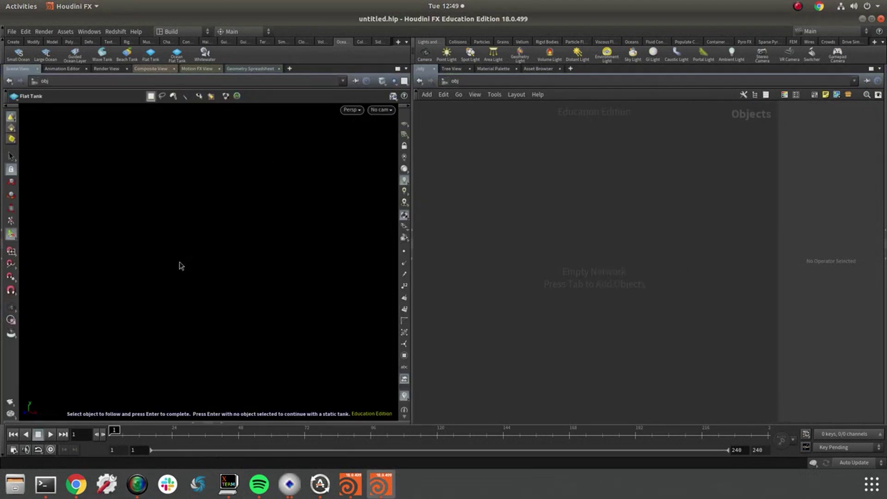
key(Return)
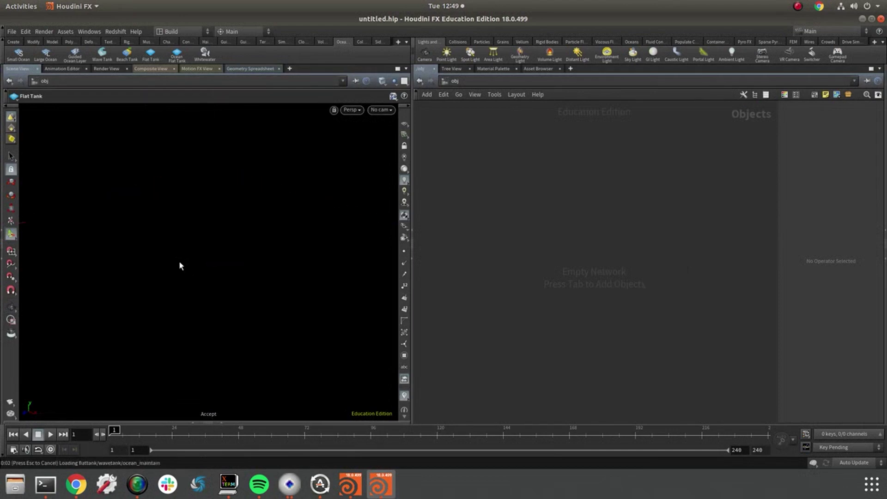
click(453, 81)
Step: Delete the extra object below AutoDopNetwork, and line up AutoDopNetwork between flattank_initial and flattank_fluid
click(538, 261)
key(Delete)
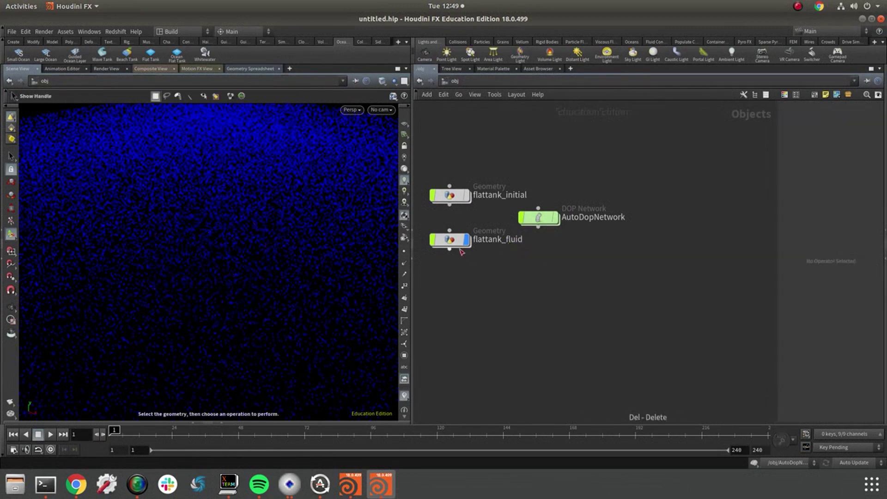
drag(450, 239, 450, 298)
drag(539, 218, 451, 240)
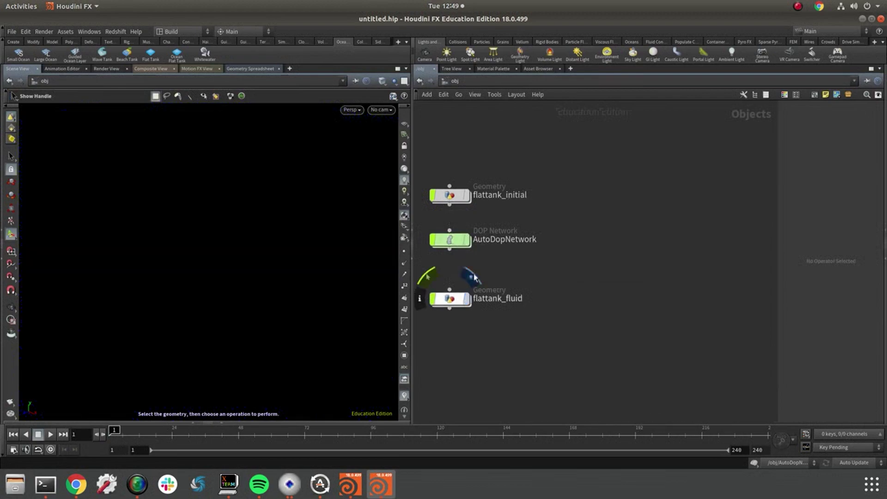
Step: Inside flattank_initial, delete the mergecollisions and collisions nodes above wavetank
double_click(449, 195)
middle_drag(617, 216, 616, 216)
alt+right_drag(340, 238, 207, 260)
alt+drag(208, 260, 447, 248)
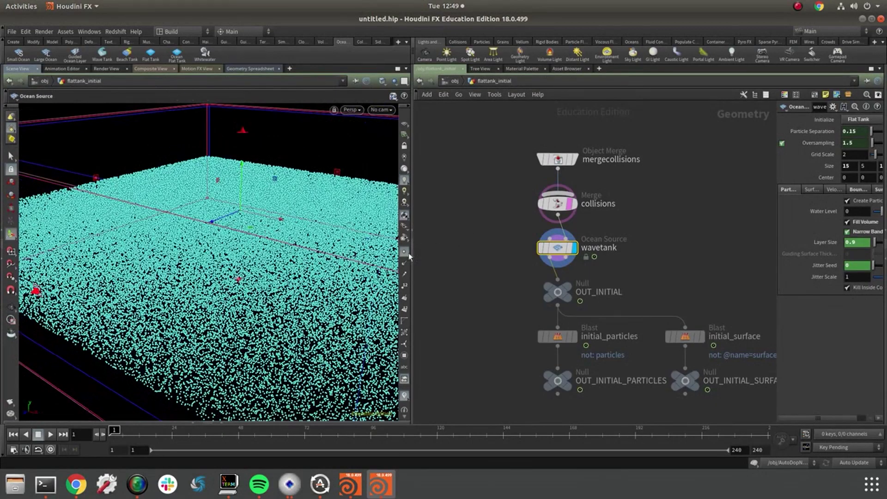
drag(495, 134, 599, 215)
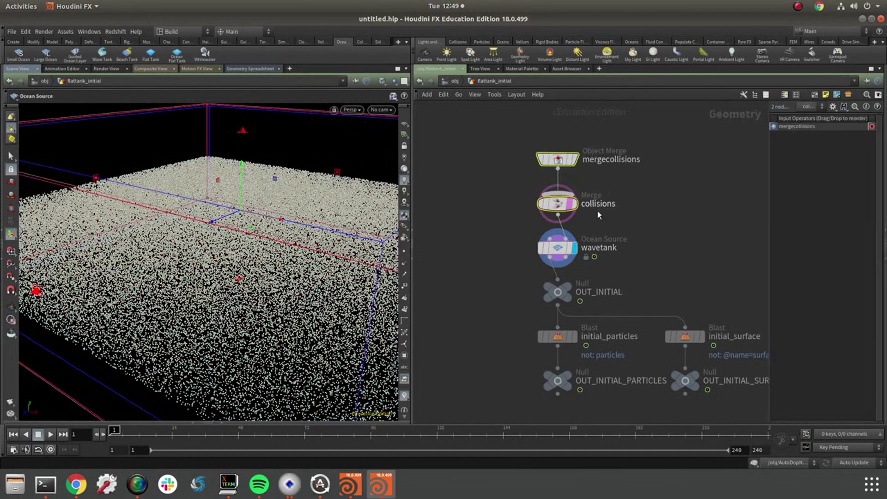
key(Delete)
middle_drag(687, 271, 632, 195)
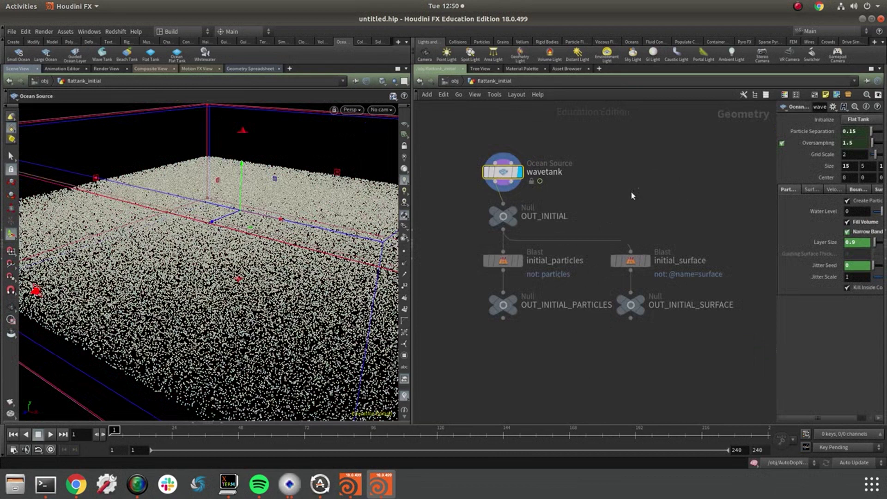
Step: Examine wavetank's output by displaying OUT_INITIAL_PARTICLES and OUT_INITIAL_SURFACE and reading the node info of OUT_INITIAL and OUT_INITIAL_SURFACE
alt+drag(222, 236, 263, 231)
key(Return)
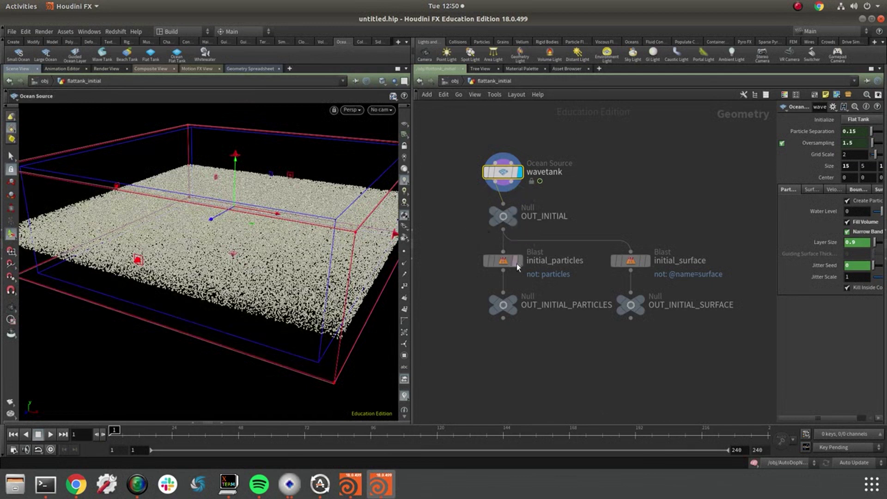
click(521, 286)
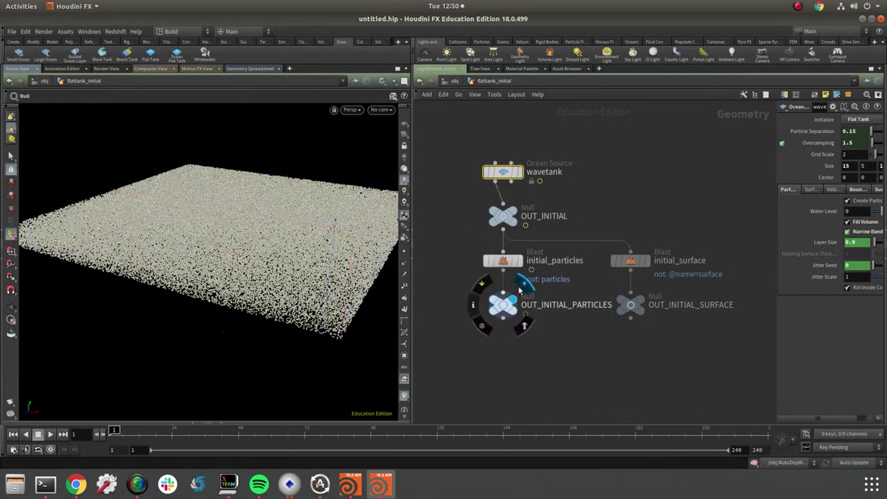
middle_click(507, 217)
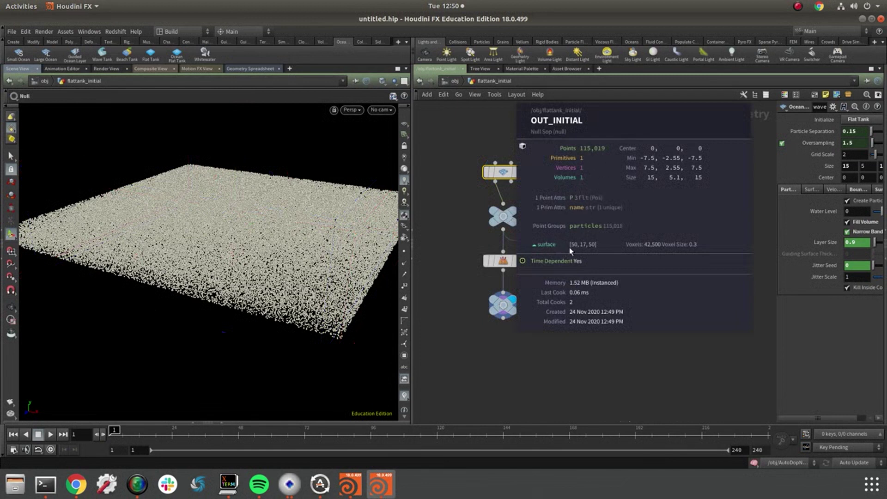
mouse_move(626, 308)
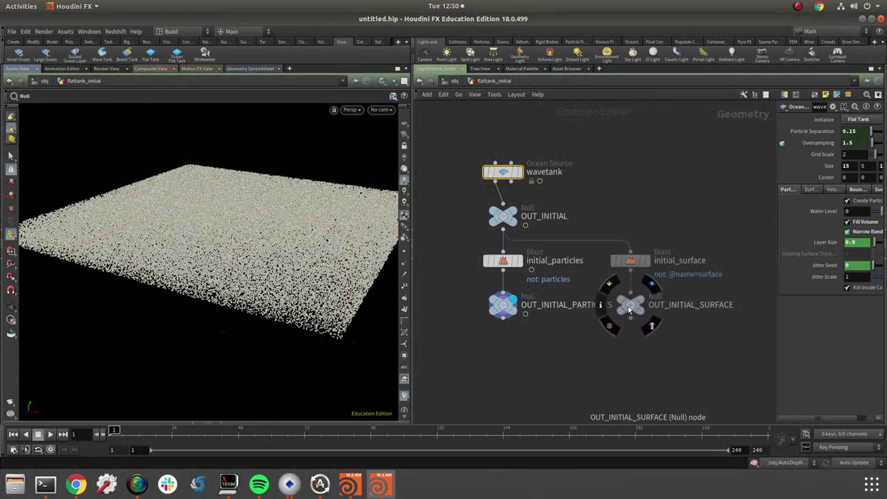
click(638, 303)
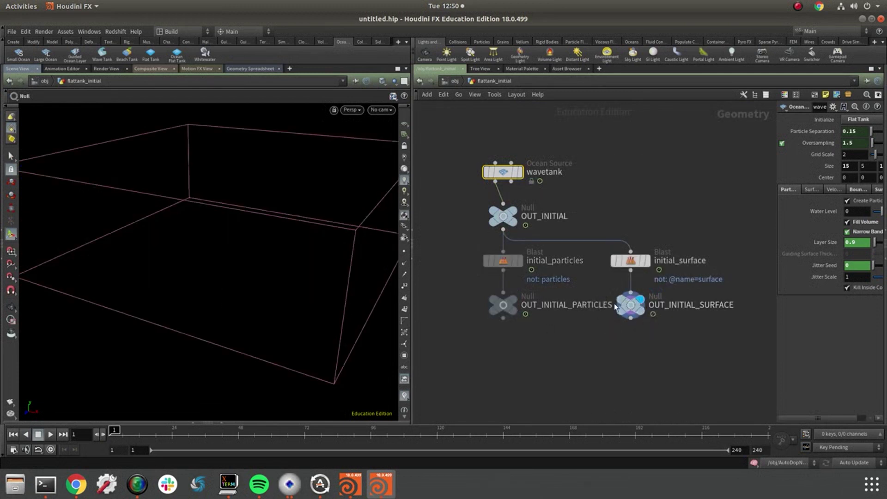
middle_click(635, 308)
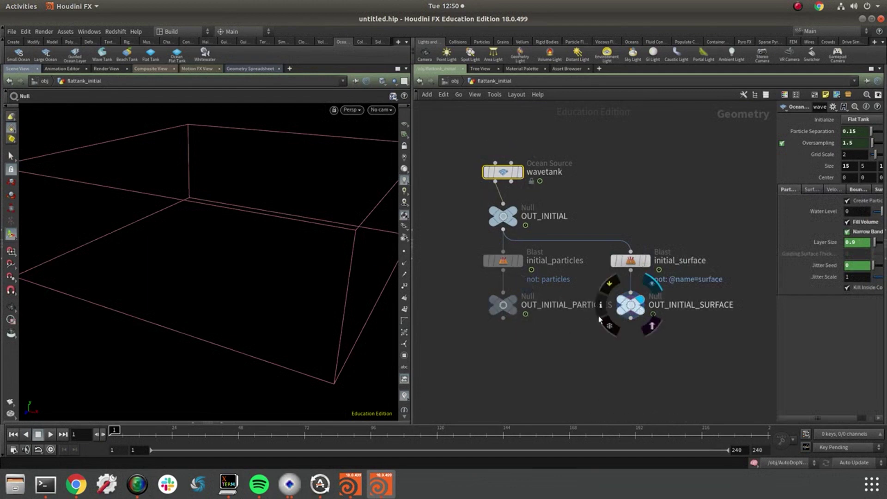
click(520, 172)
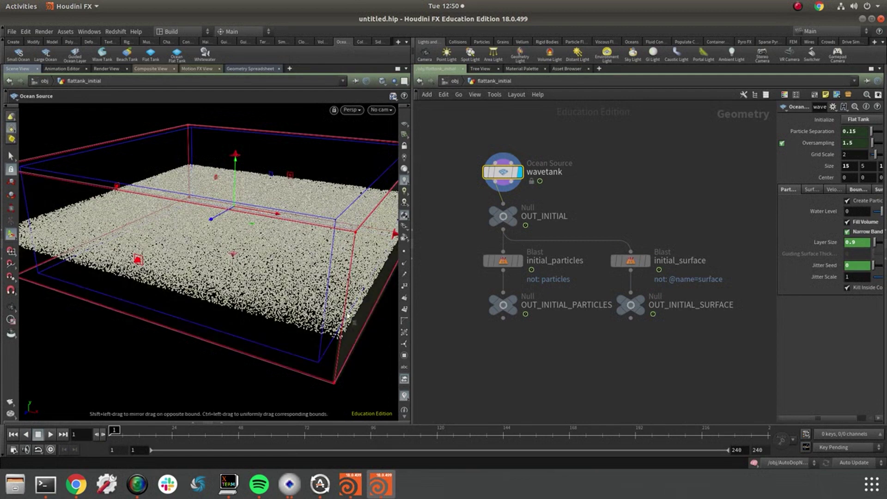
Step: Examine the FLIP simulation nodes inside AutoDopNetwork, from the flattank object down to the output
key(u)
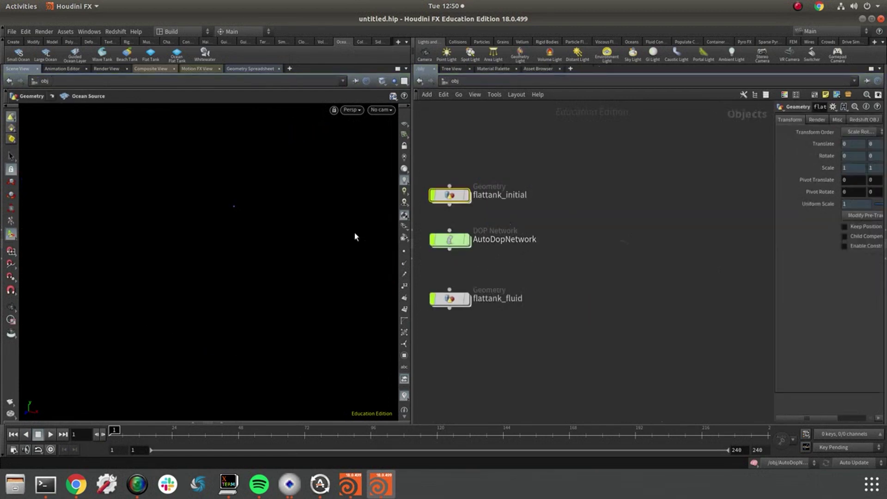
double_click(456, 241)
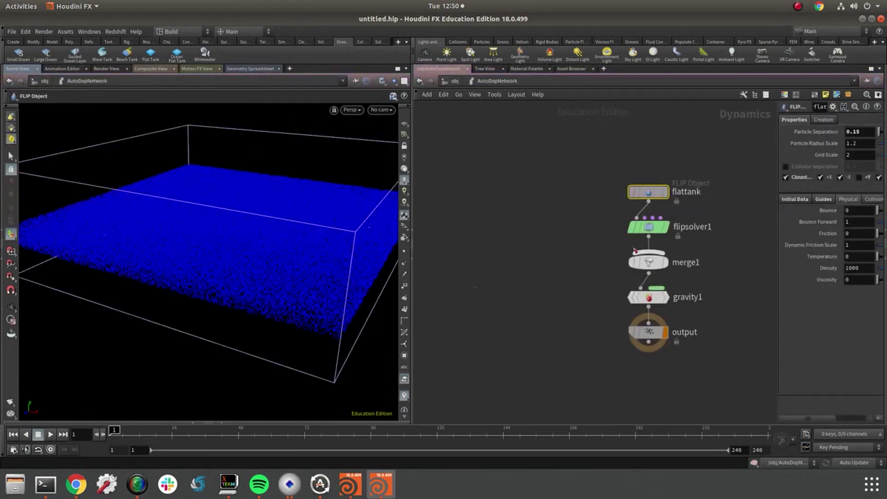
middle_drag(679, 217, 604, 223)
middle_drag(663, 187, 543, 240)
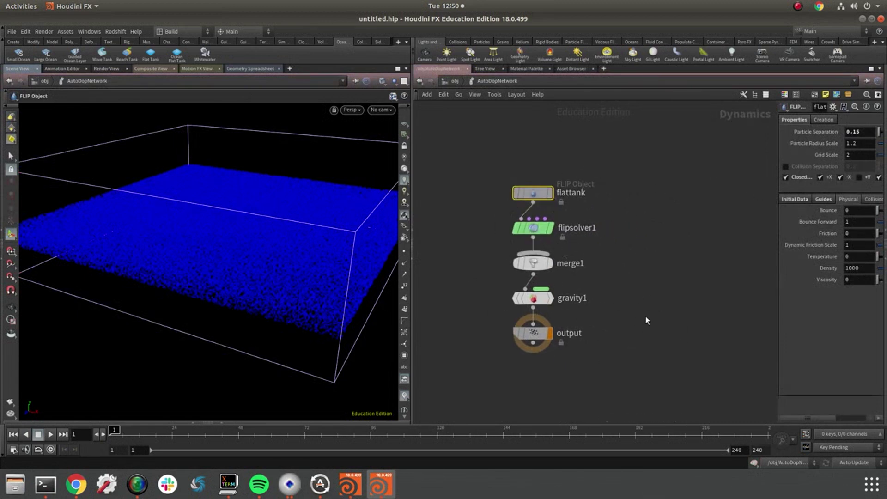
middle_drag(625, 248, 650, 252)
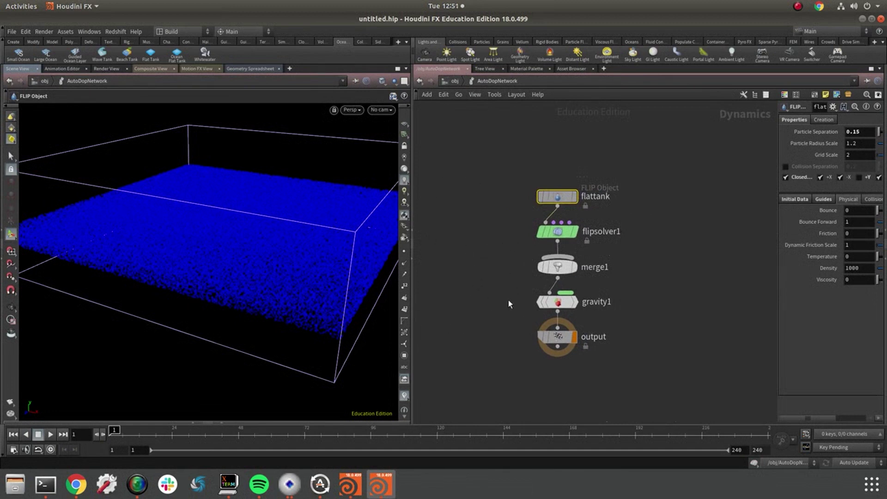
Step: Examine the import, compression, surfacing and caching nodes inside flattank_fluid
click(455, 81)
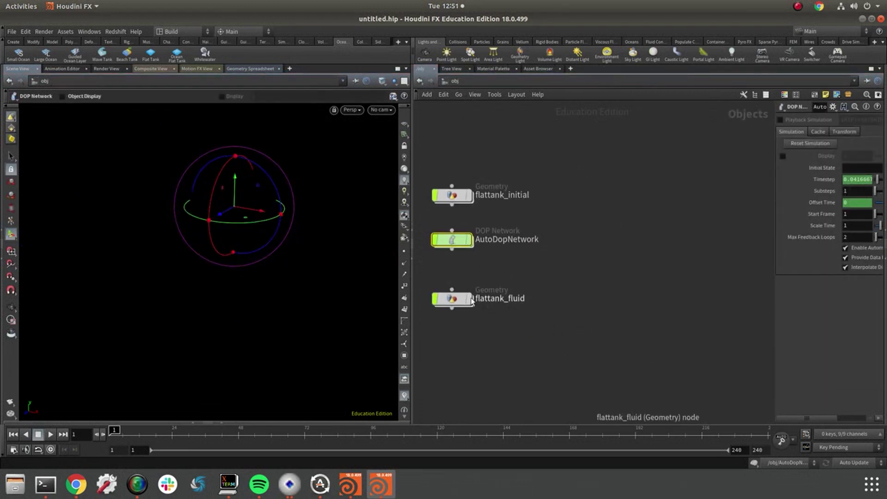
double_click(453, 298)
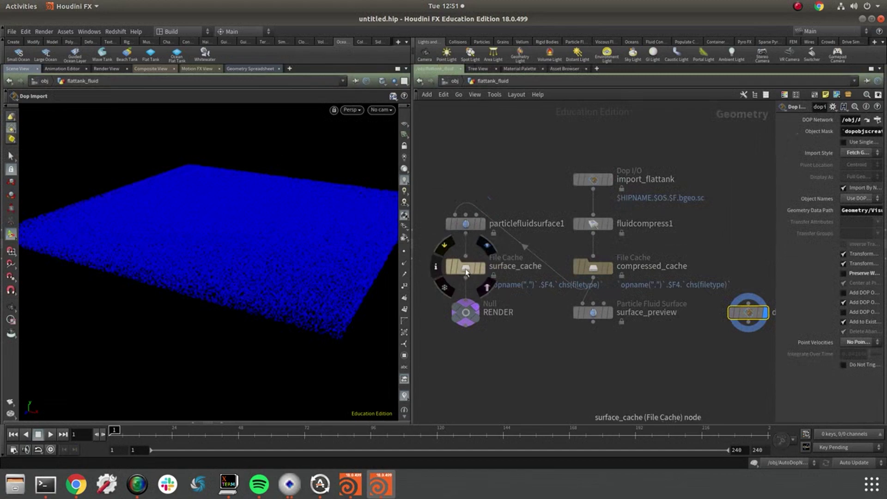
middle_drag(605, 375, 667, 358)
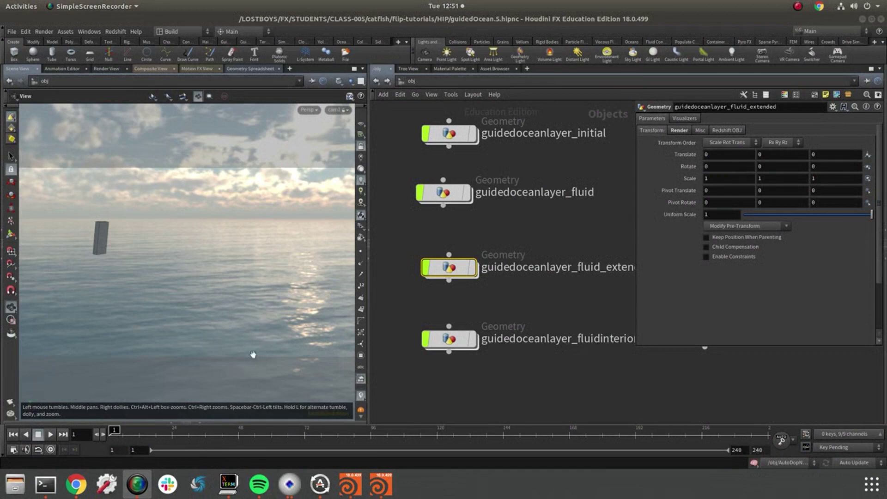
click(188, 281)
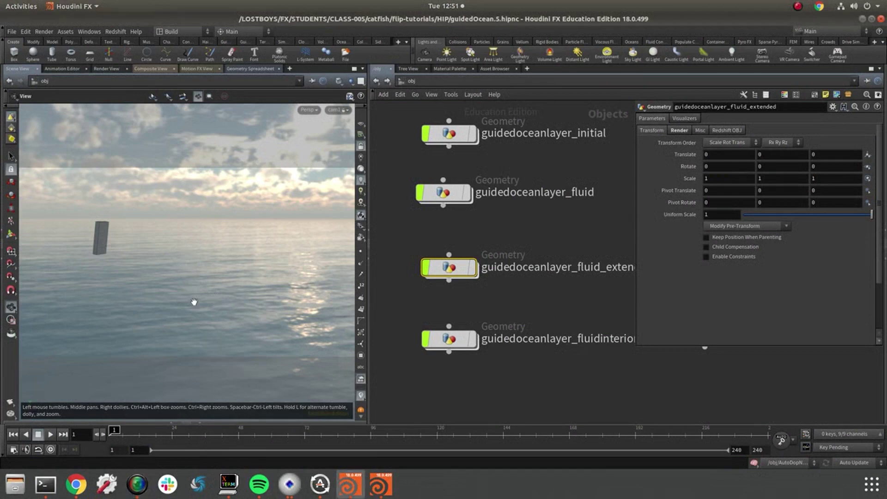
Step: Open the guidedoceanlayer_fluid_extended network and examine the ocean slab it displays
middle_drag(560, 218, 571, 229)
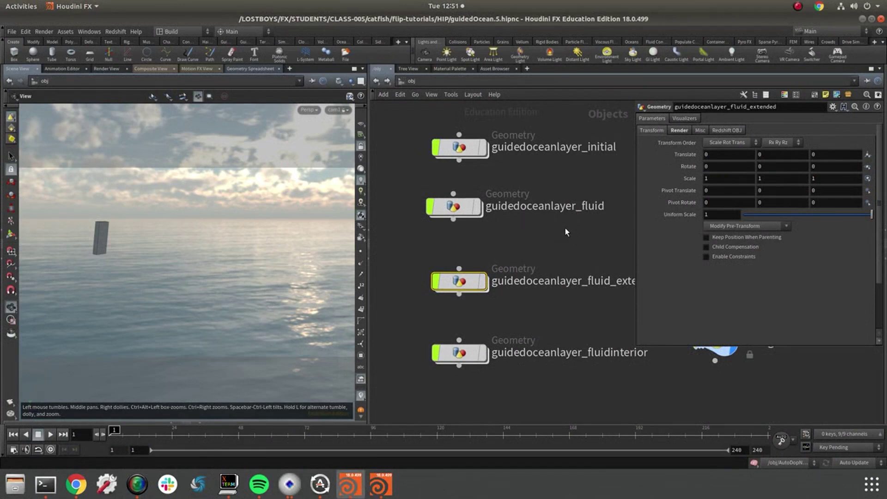
drag(143, 439, 108, 435)
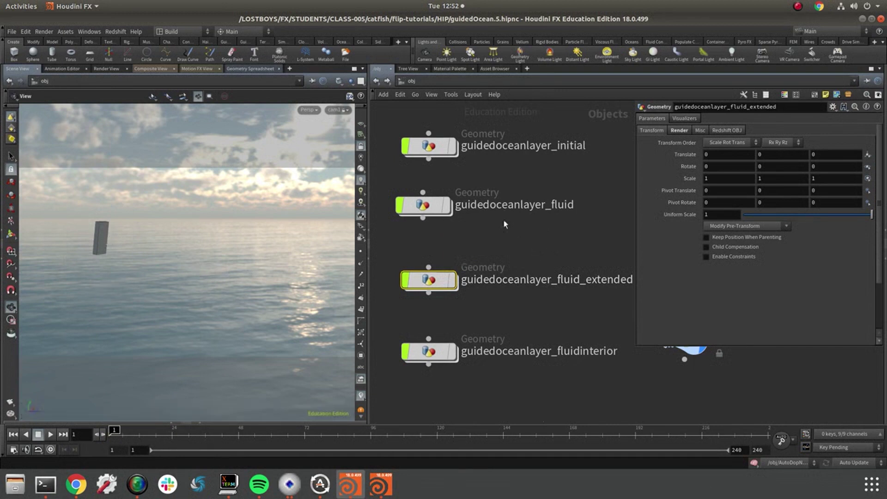
double_click(437, 286)
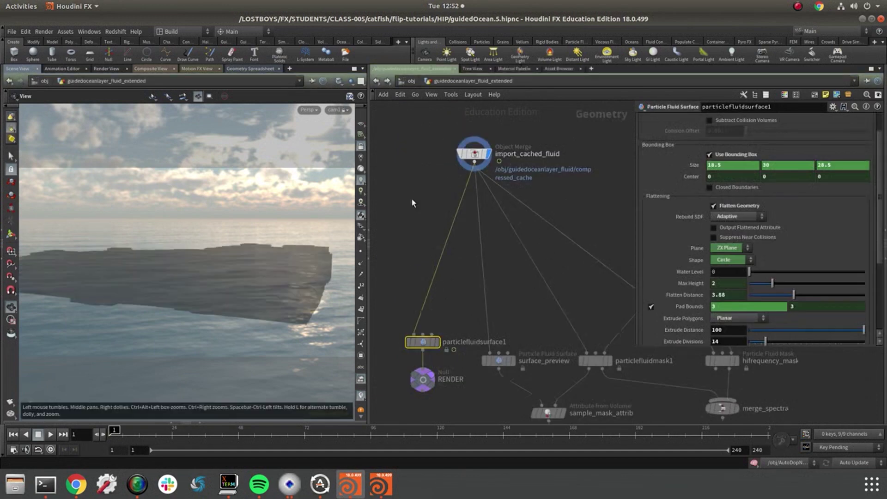
drag(259, 241, 235, 291)
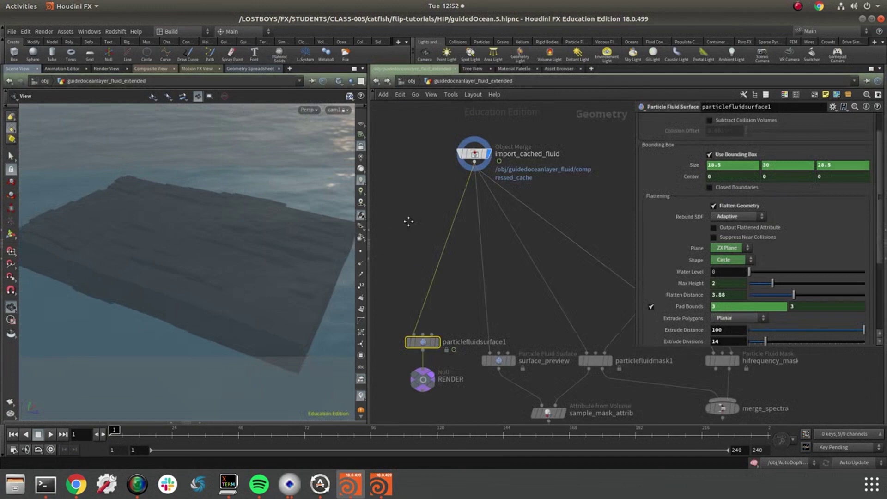
Step: Try converting the cached fluid by branching a Convert node off import_cached_fluid
middle_drag(409, 221, 427, 241)
key(Tab)
text(convertc)
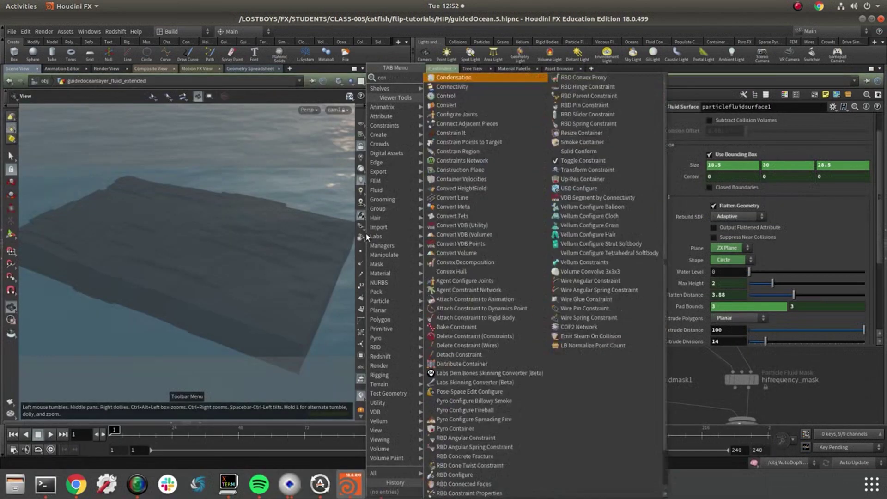
key(Return)
key(Tab)
text(con)
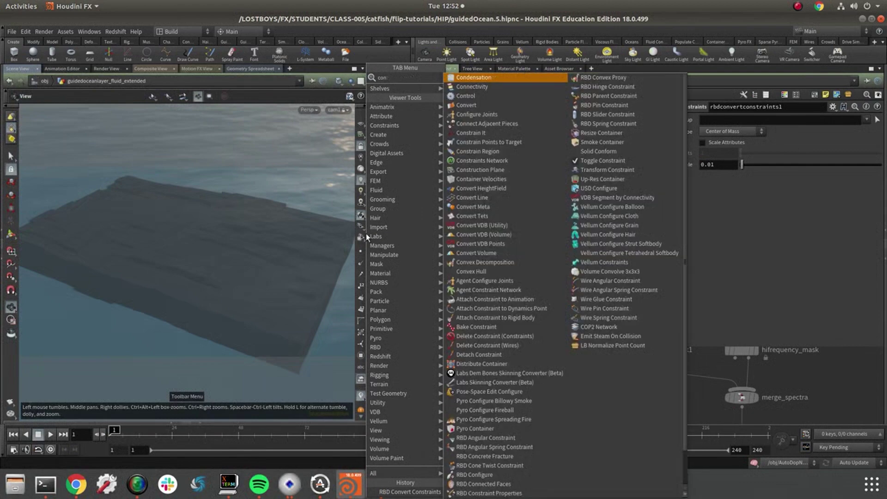
click(466, 105)
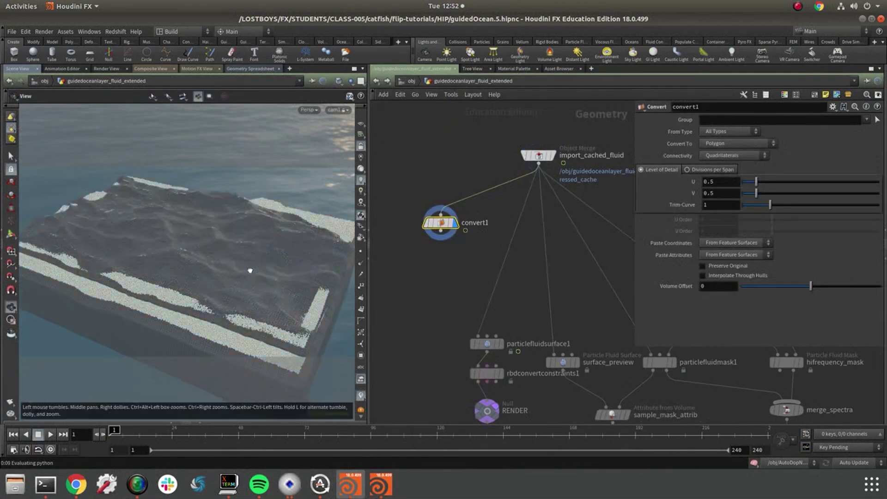
drag(250, 271, 160, 276)
right_drag(159, 276, 196, 262)
drag(196, 261, 195, 269)
middle_drag(481, 258, 446, 182)
key(Delete)
Step: Display particlefluidsurface1 and examine the flattened surface extending beyond its bounding box
click(453, 269)
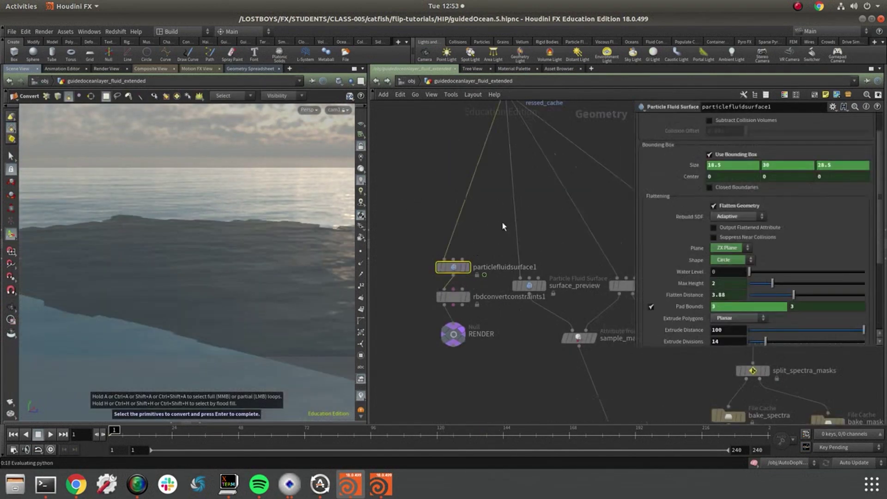
scroll(720, 194, up, 2)
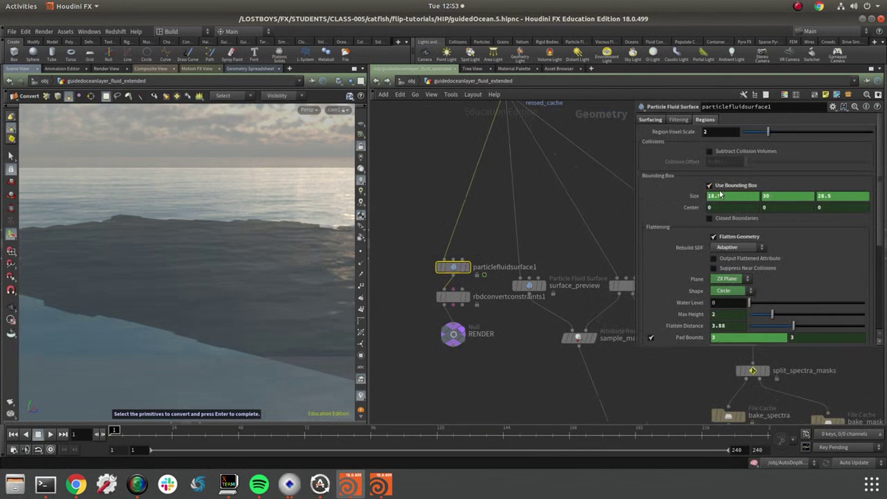
key(Escape)
drag(279, 263, 252, 261)
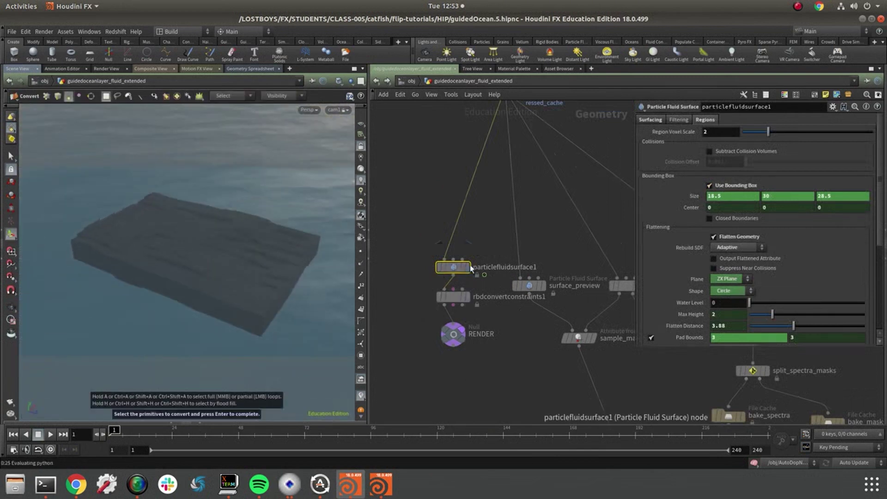
mouse_move(468, 275)
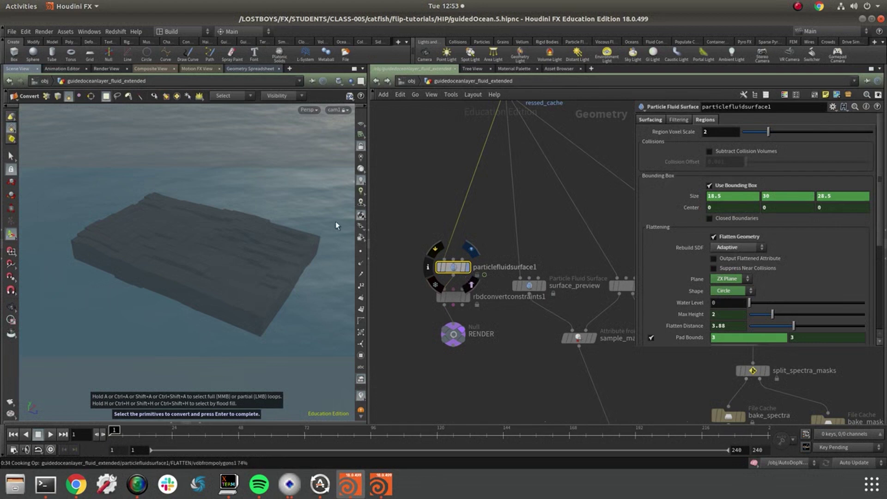
alt+right_drag(233, 266, 203, 255)
alt+drag(204, 255, 196, 291)
alt+right_drag(140, 292, 252, 283)
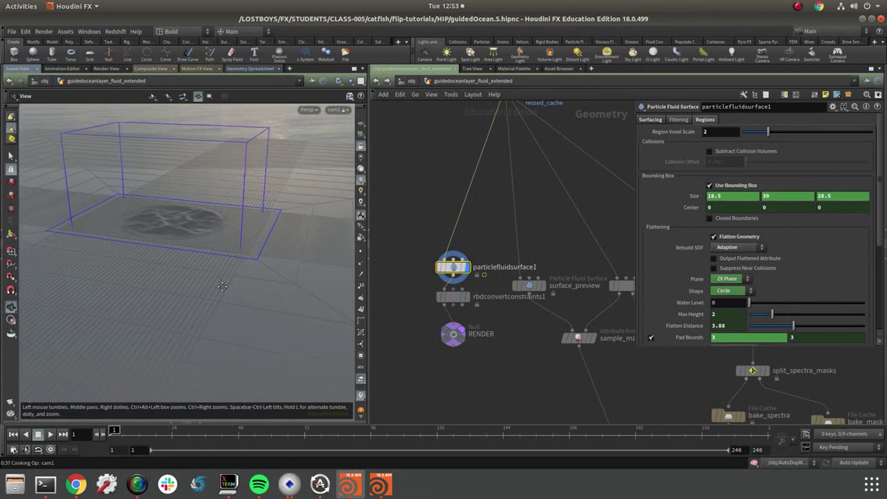
alt+drag(252, 282, 230, 309)
alt+right_drag(230, 309, 277, 287)
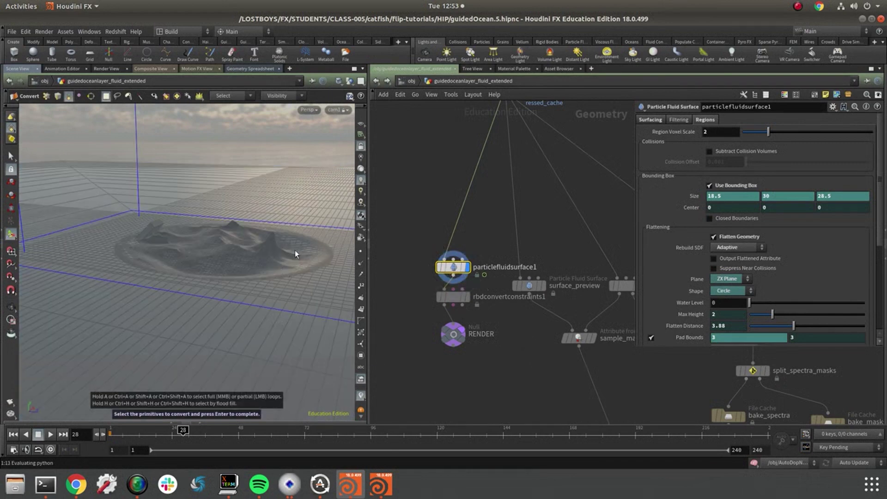
Step: Examine the circular fluid region and the surrounding extended mesh at frame 28
key(Escape)
drag(309, 250, 167, 248)
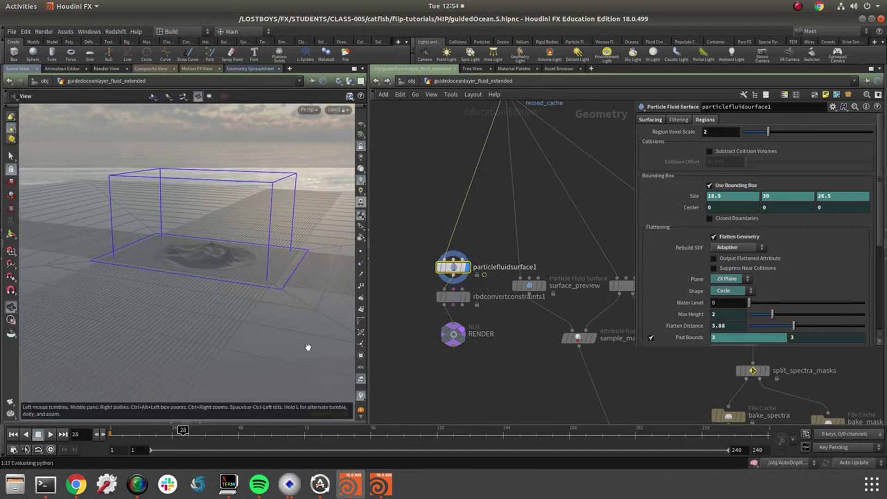
drag(325, 231, 308, 244)
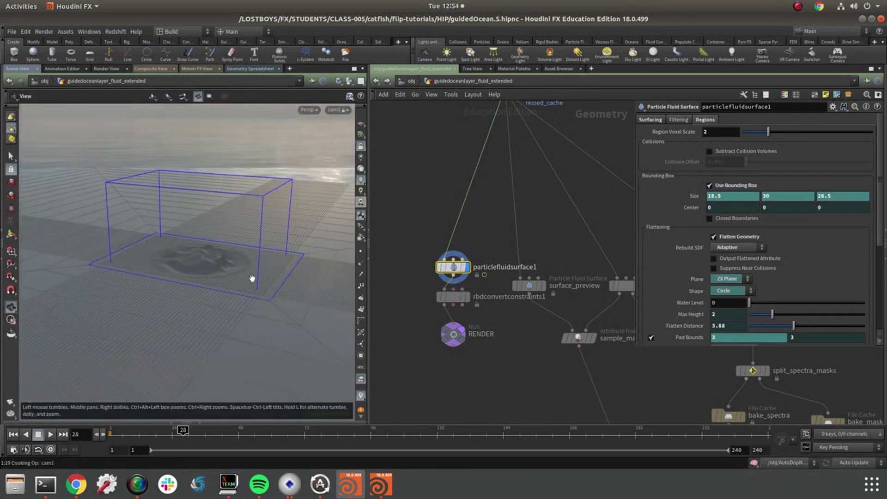
alt+right_drag(203, 301, 262, 289)
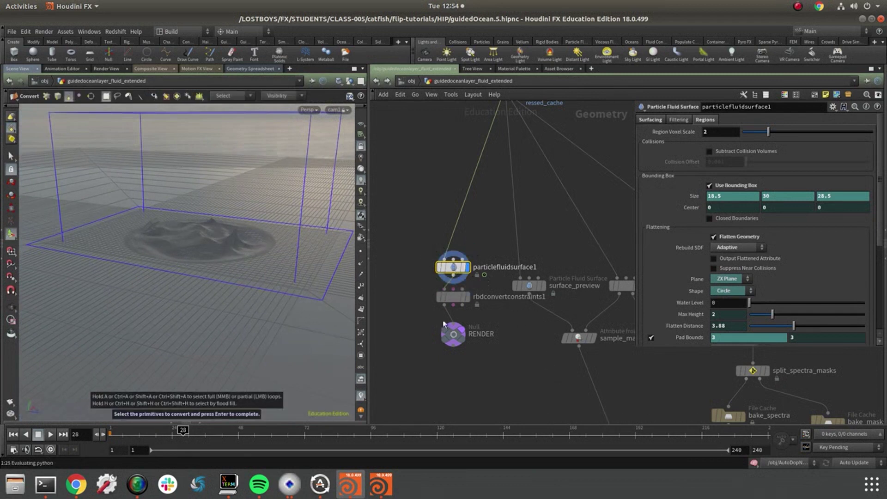
Step: Delete the rbdconvertconstraints1 node between particlefluidsurface1 and RENDER
click(455, 297)
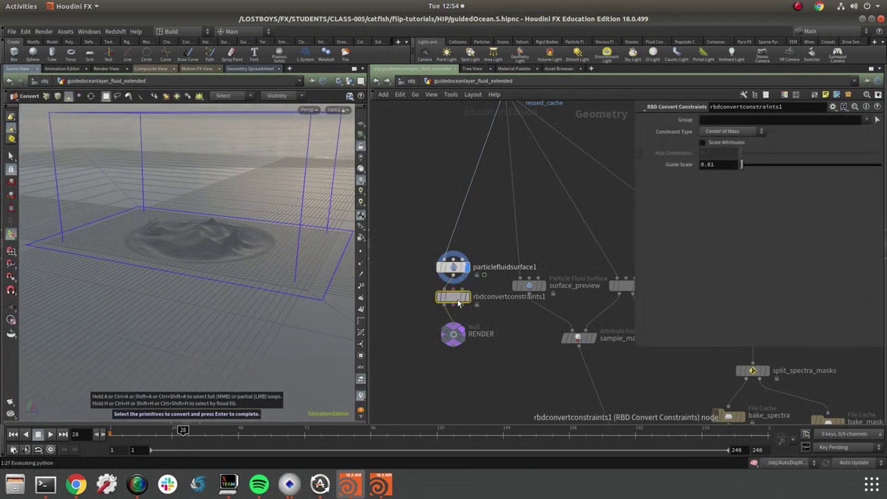
key(Delete)
Step: Set particlefluidsurface1's Extrude Divisions to 9, leaving the Extrude Distance at 100
click(454, 267)
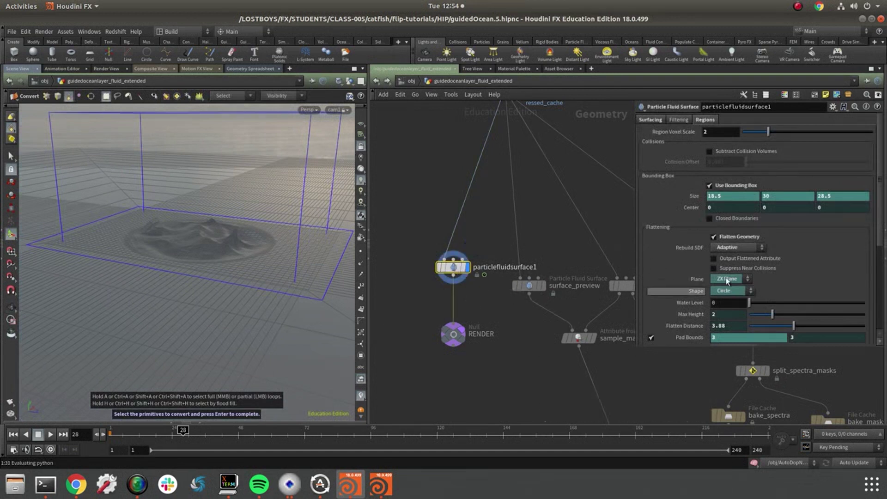
scroll(730, 282, down, 3)
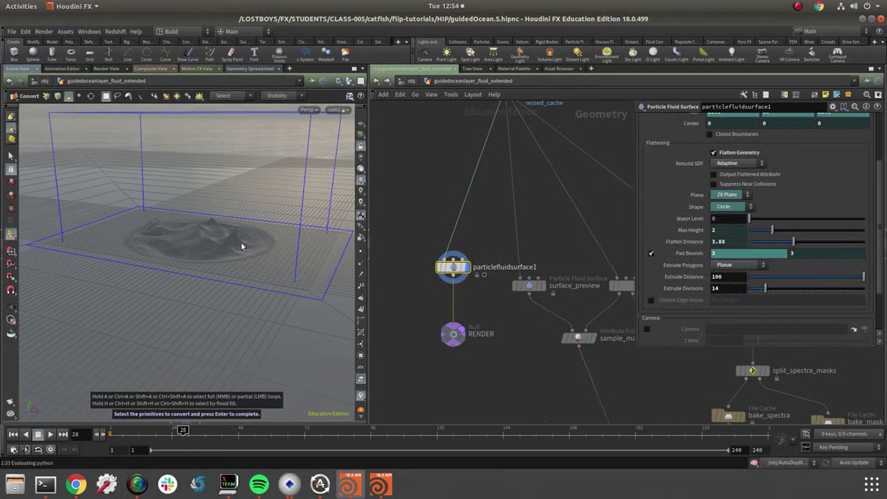
mouse_move(863, 276)
mouse_down()
mouse_move(750, 276)
mouse_move(863, 276)
mouse_up()
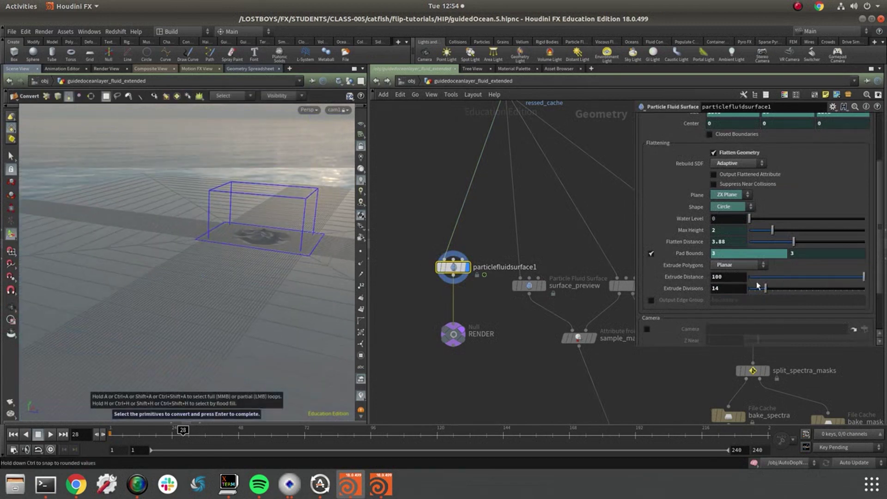
mouse_move(757, 290)
mouse_down()
mouse_move(749, 293)
mouse_move(779, 289)
mouse_move(759, 290)
mouse_up()
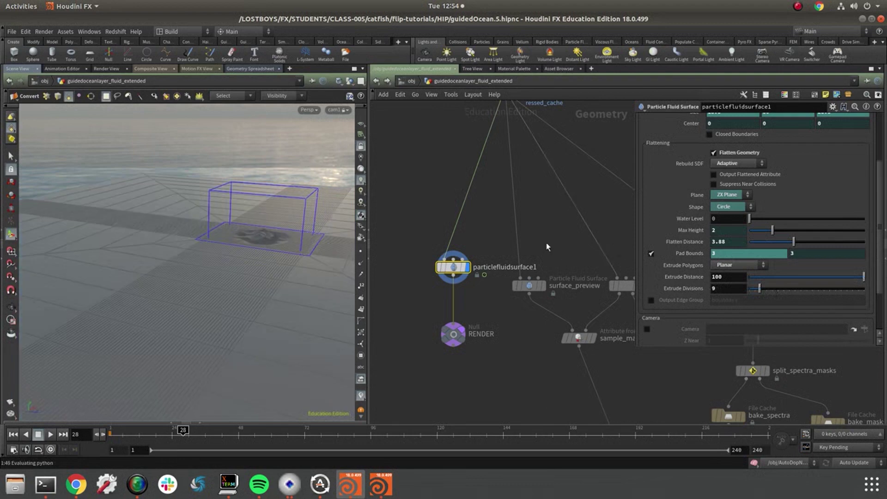
Step: Examine how the circular fluid region blends into the flat extended surface, from several distances
key(Escape)
drag(271, 291, 211, 290)
right_drag(211, 291, 208, 194)
key(s)
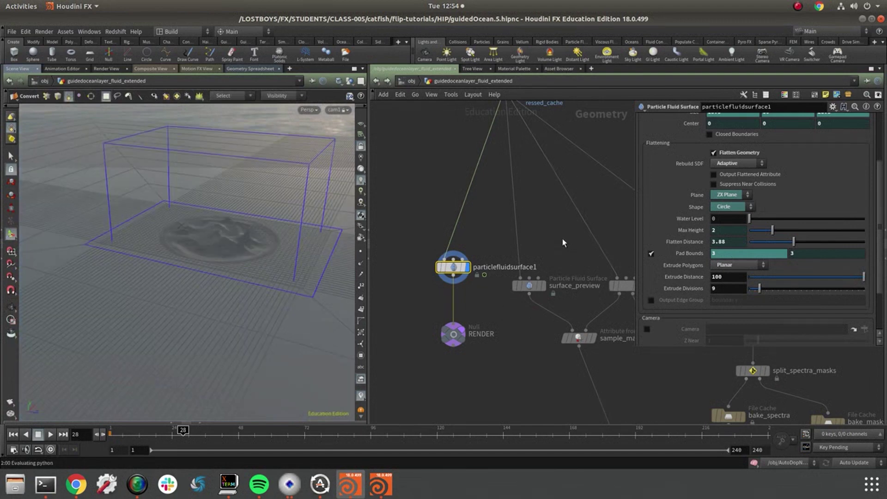
key(Escape)
scroll(297, 238, up, 5)
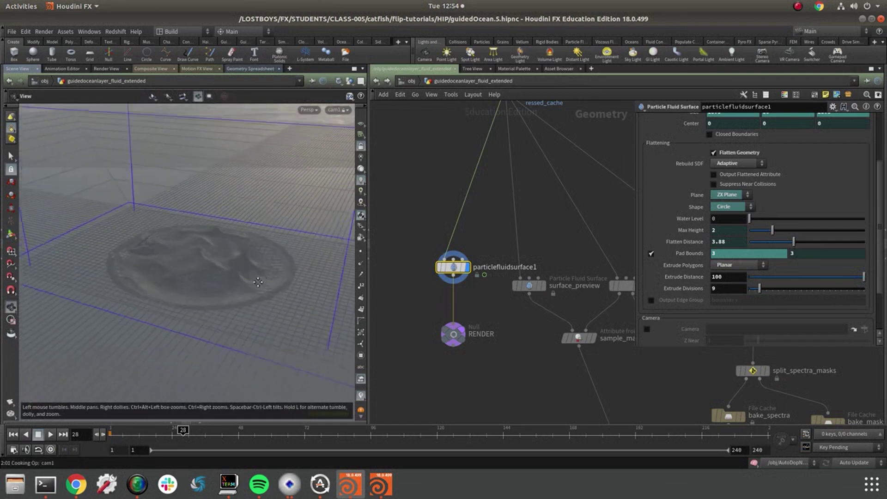
drag(244, 277, 246, 268)
key(q)
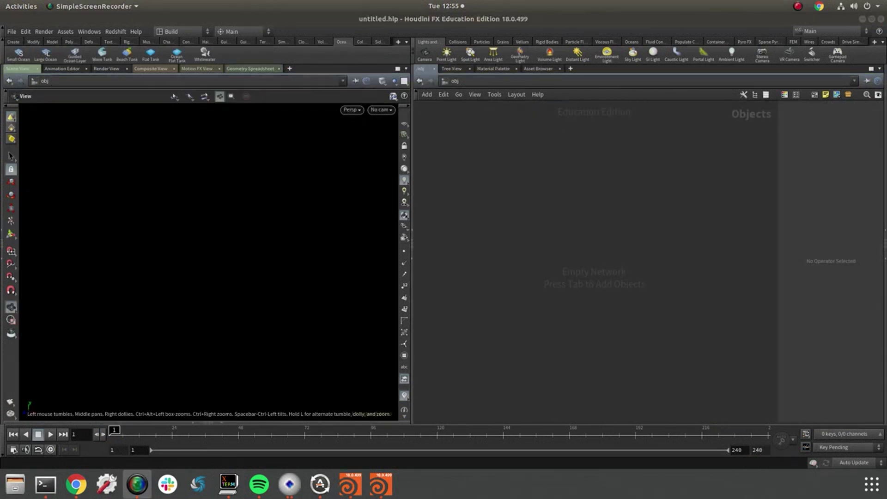
Step: Create an ocean flat tank setup in the empty untitled.hip scene and return to the object level
click(176, 54)
key(Return)
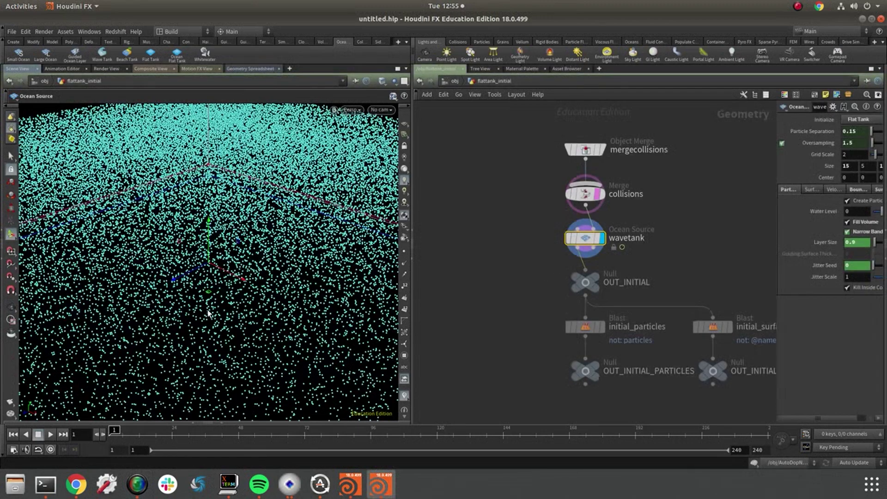
click(455, 81)
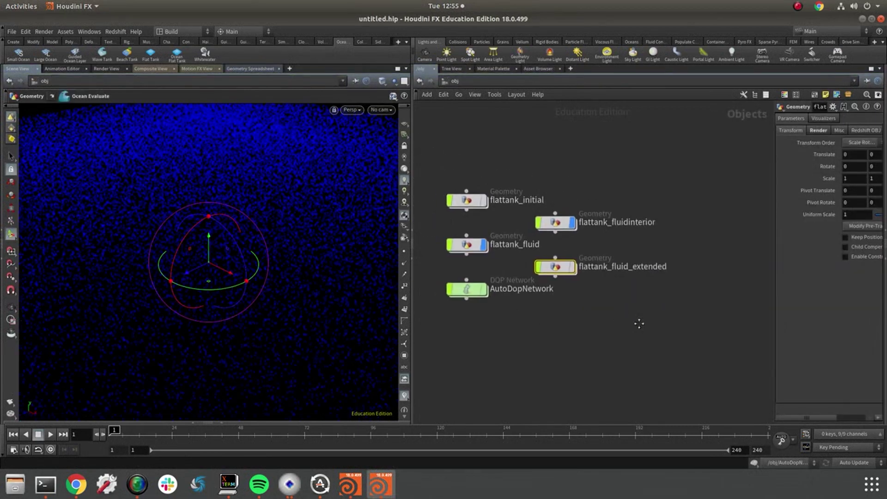
Step: Delete flattank_fluidinterior and stack the remaining flattank objects in one column, with AutoDopNetwork beside flattank_initial
drag(518, 223, 517, 214)
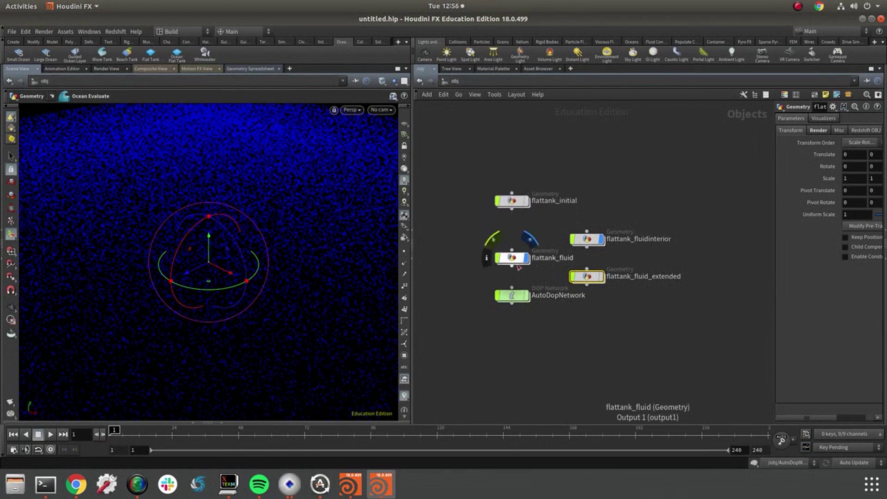
drag(519, 263, 520, 233)
drag(583, 244, 624, 211)
key(Delete)
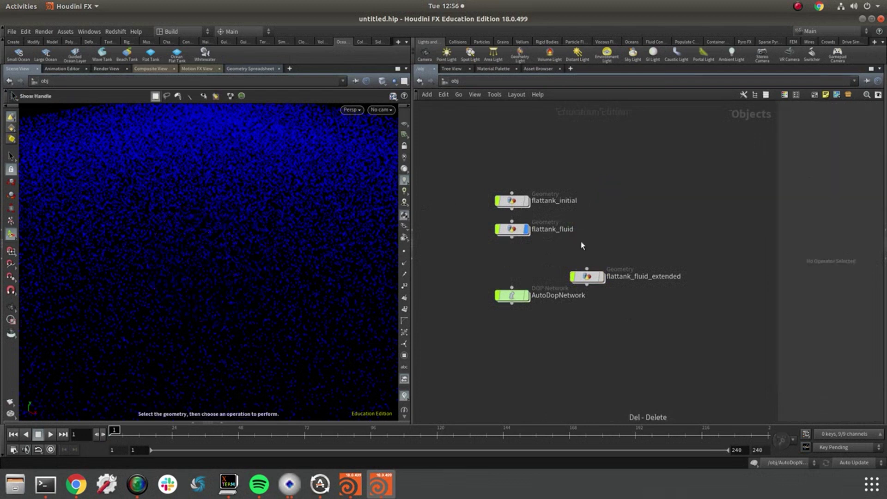
drag(601, 282, 525, 262)
drag(517, 297, 638, 198)
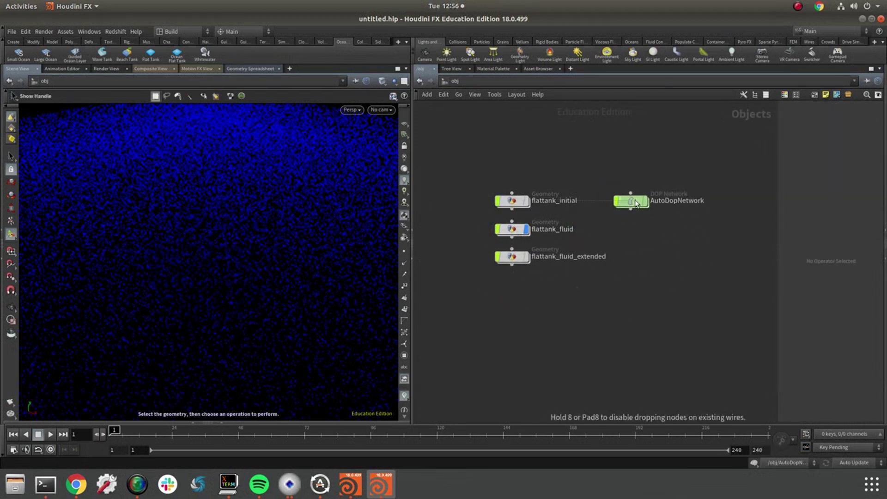
key(h)
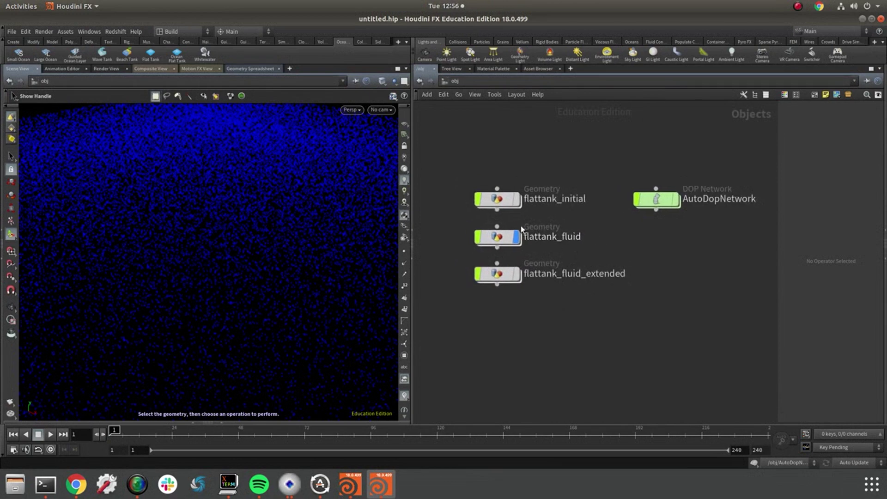
Step: Delete the mergecollisions and collisions nodes inside flattank_initial, check the remaining output branches, and return to the object level
double_click(497, 199)
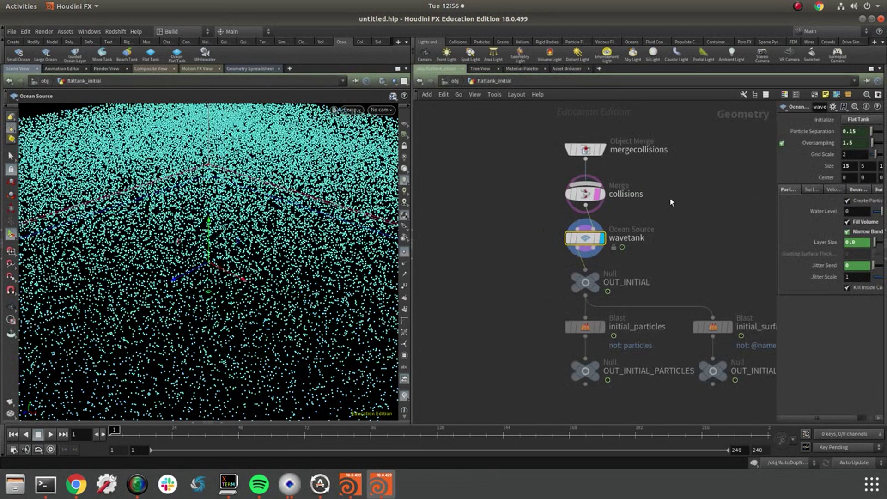
drag(516, 116, 657, 209)
key(Delete)
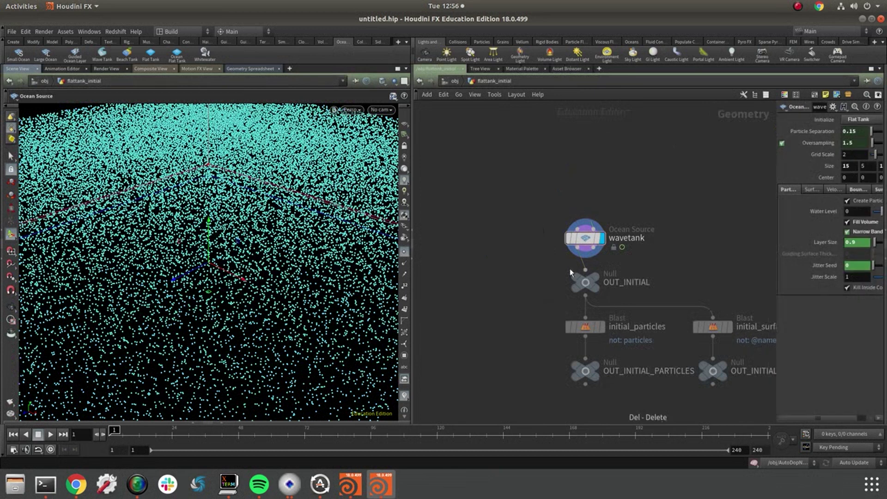
middle_drag(601, 237, 541, 168)
middle_drag(687, 203, 656, 204)
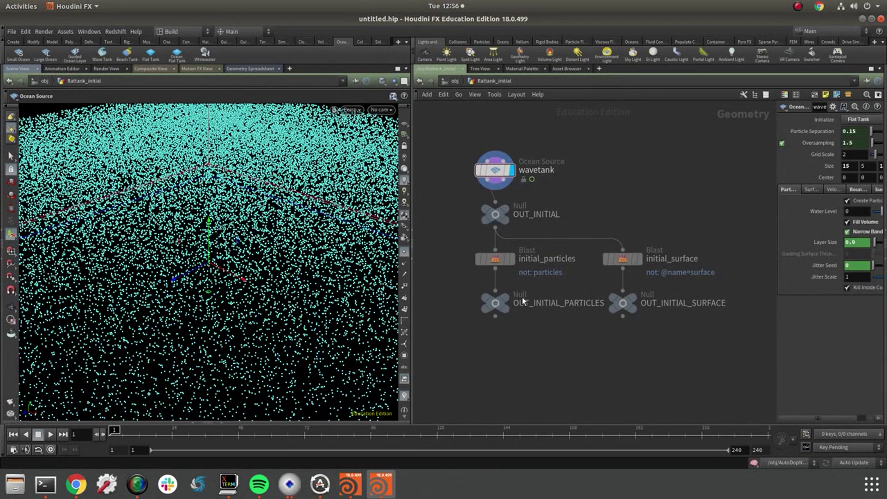
click(497, 303)
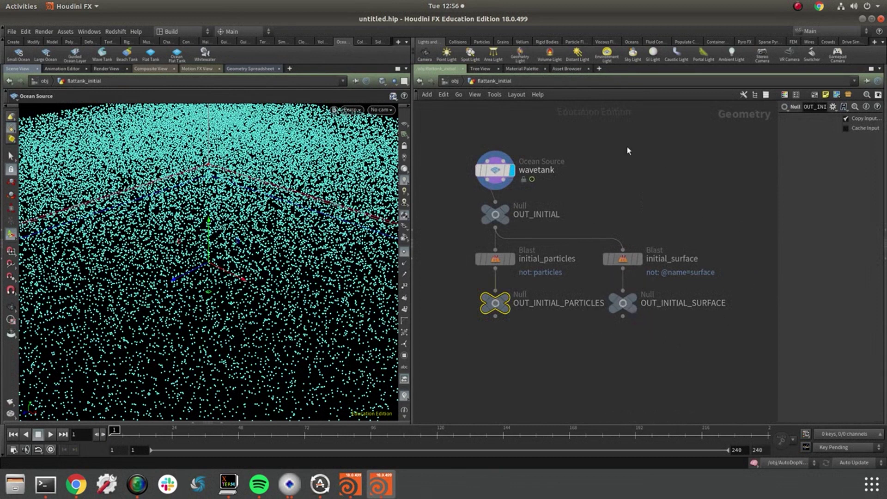
click(455, 82)
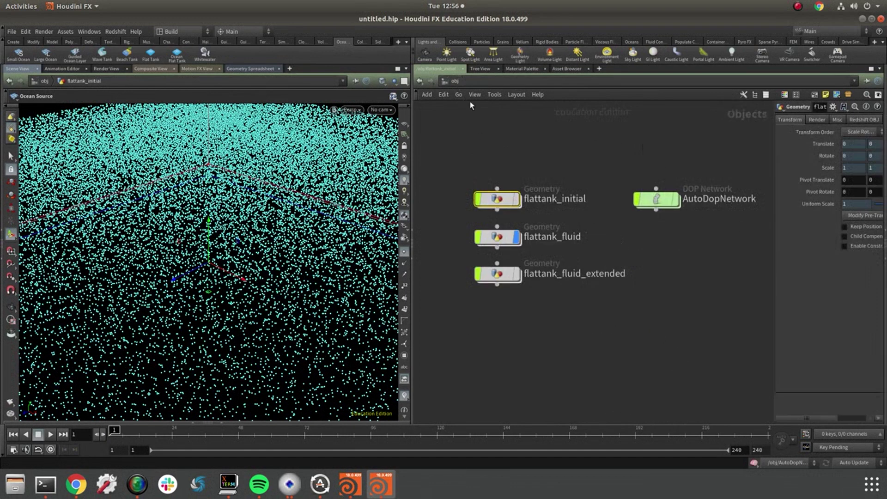
Step: Inspect the node networks inside AutoDopNetwork and flattank_fluid, and return to the object level
double_click(674, 210)
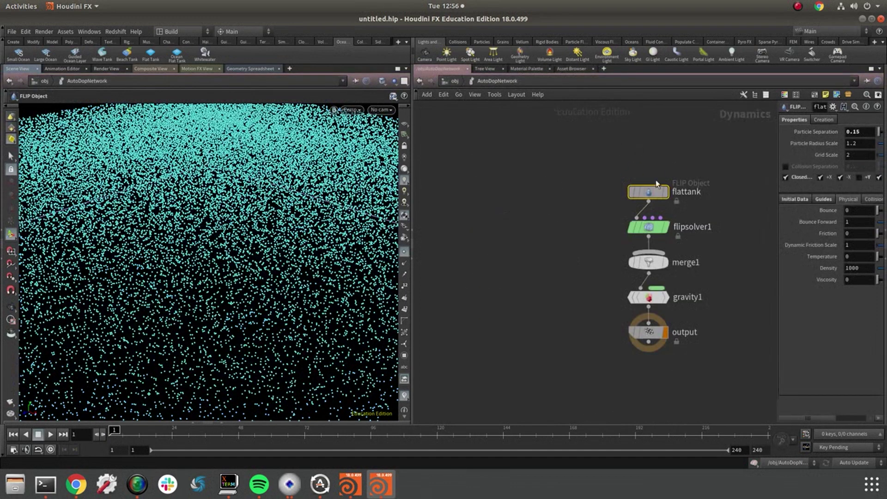
middle_drag(689, 202, 607, 179)
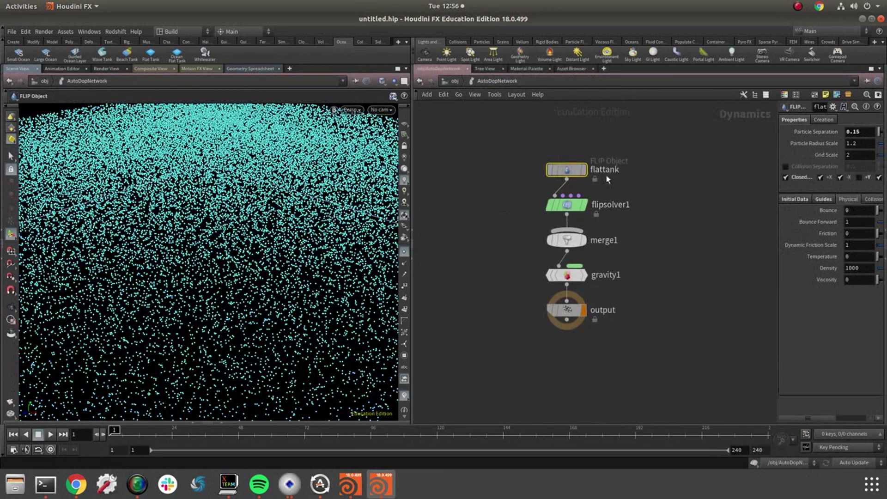
click(458, 81)
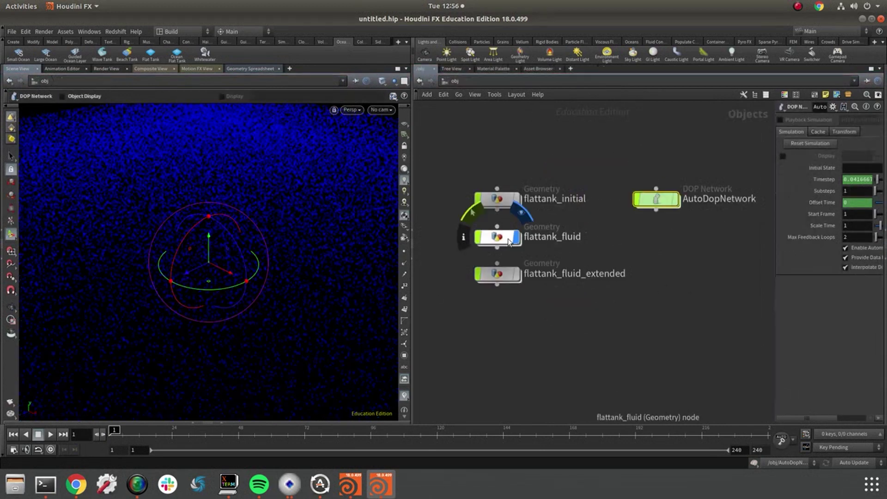
double_click(508, 238)
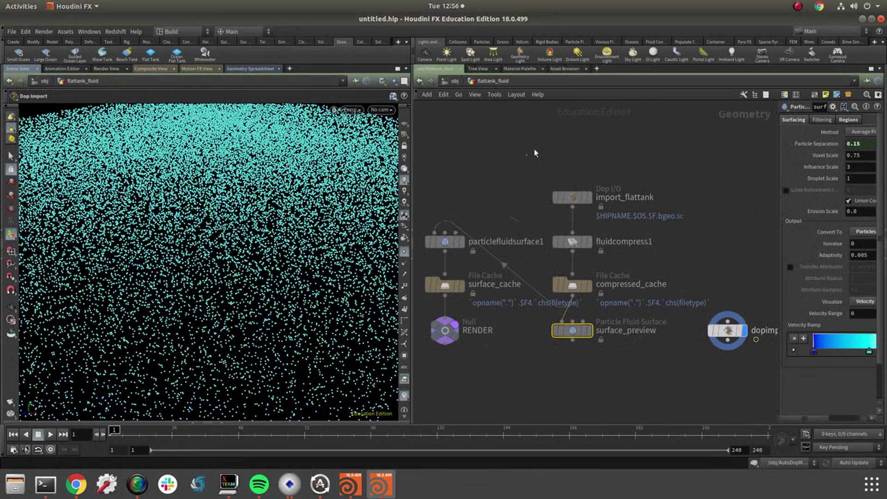
click(459, 81)
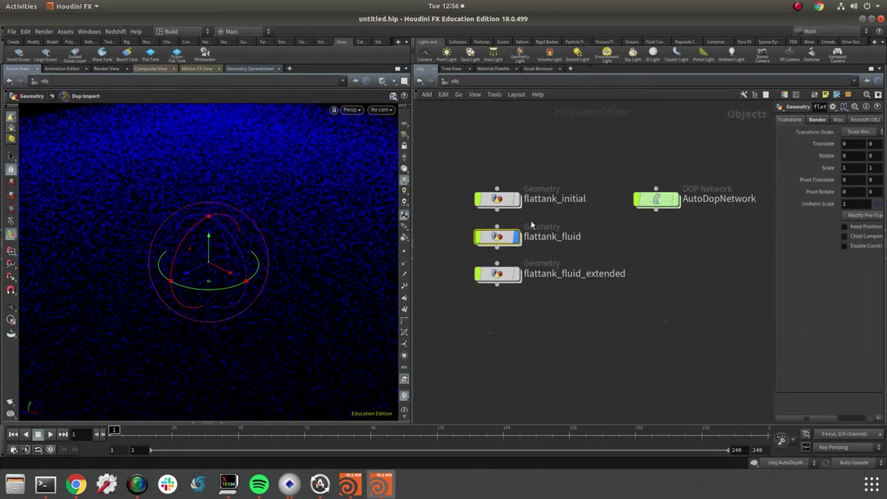
Step: Turn off the display of flattank_fluid and open the flattank_fluid_extended network
click(530, 233)
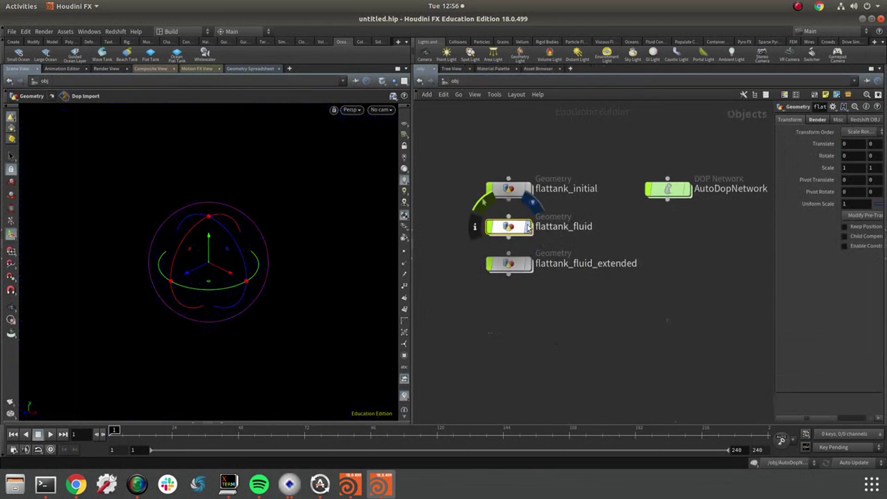
click(513, 266)
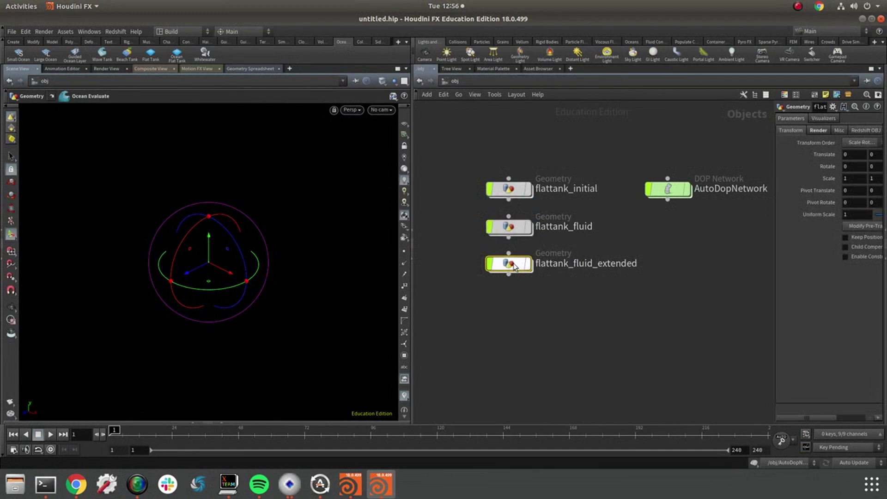
double_click(513, 267)
Step: Arrange import_cached_fluid, particlefluidsurface1 and RENDER in one column, set apart from the rest of the extended fluid network
middle_drag(628, 214, 506, 149)
drag(696, 205, 549, 203)
scroll(554, 231, down, 3)
middle_drag(566, 281, 547, 271)
drag(538, 217, 546, 235)
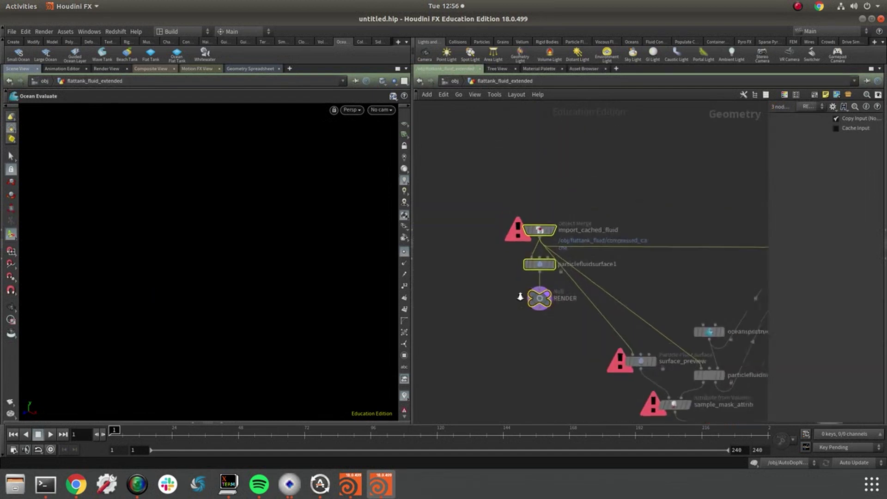
scroll(580, 327, up, 3)
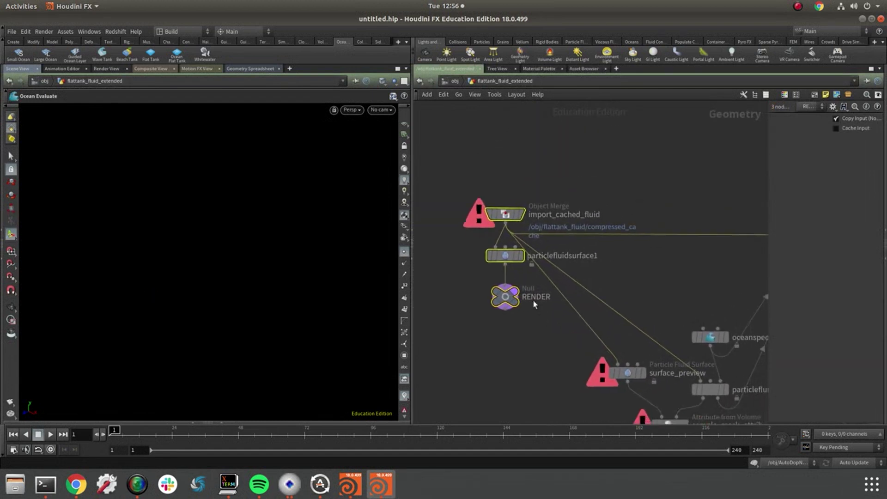
Step: Switch to the guidedOcean.S.hipnc scene and examine the particlefluidsurface1 output and its neighbouring nodes
click(505, 257)
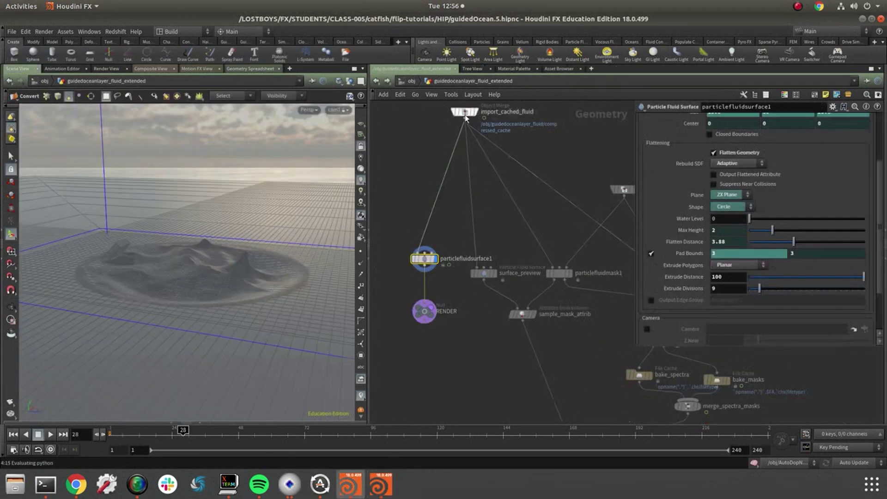
click(465, 117)
click(423, 257)
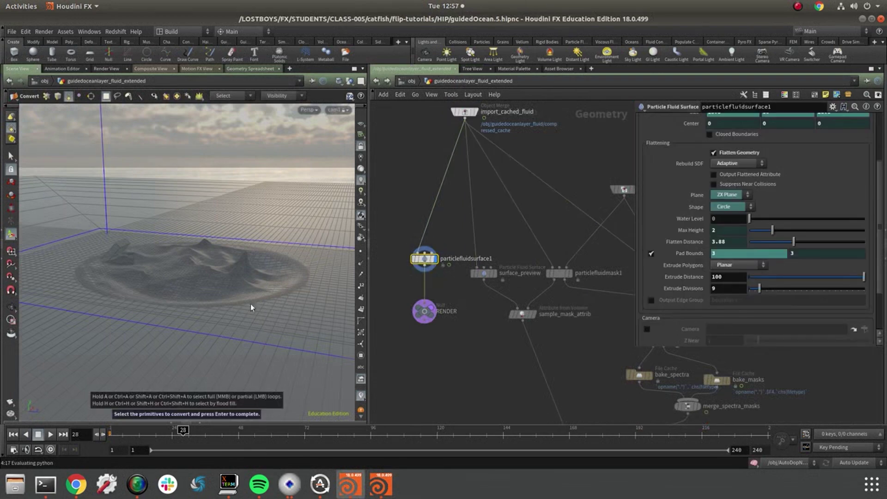
key(Escape)
drag(282, 251, 97, 313)
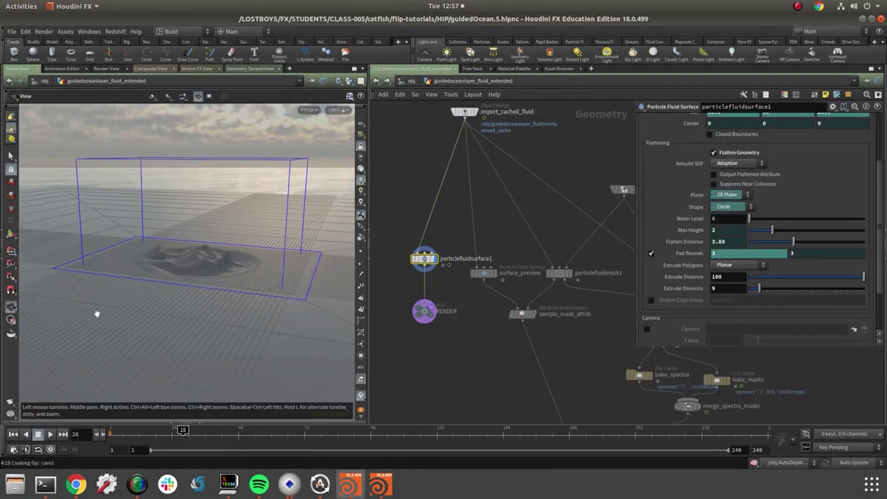
key(Return)
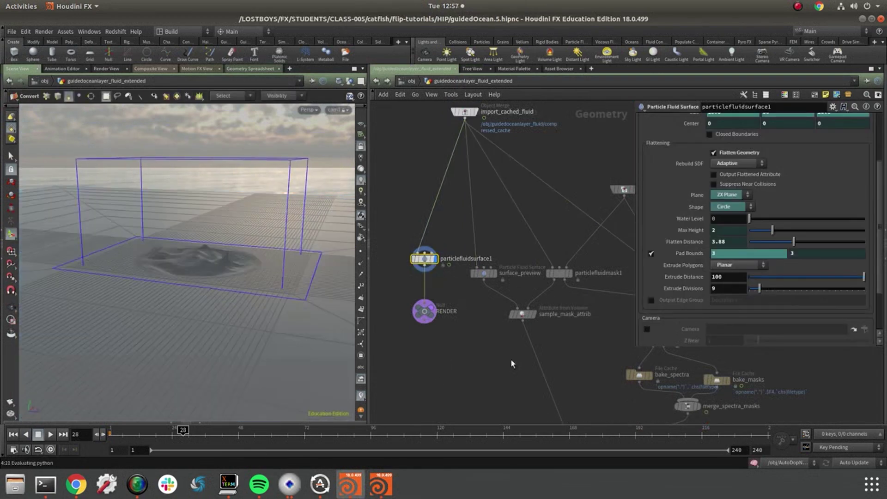
middle_drag(560, 346, 442, 292)
middle_drag(495, 290, 554, 289)
scroll(556, 290, down, 2)
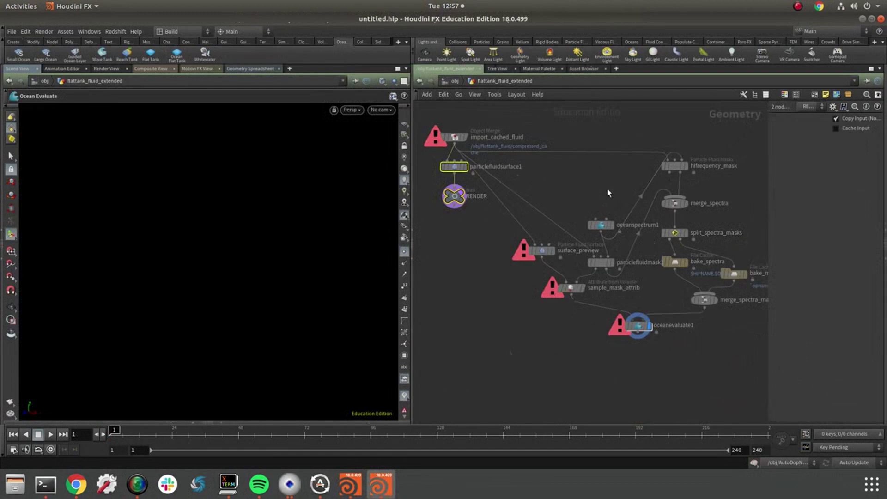
Step: In the untitled.hip scene, move oceanspectrum1 and particlefluidmask1 above hifrequency_mask and display the particlefluidmask1 output
drag(609, 313, 629, 174)
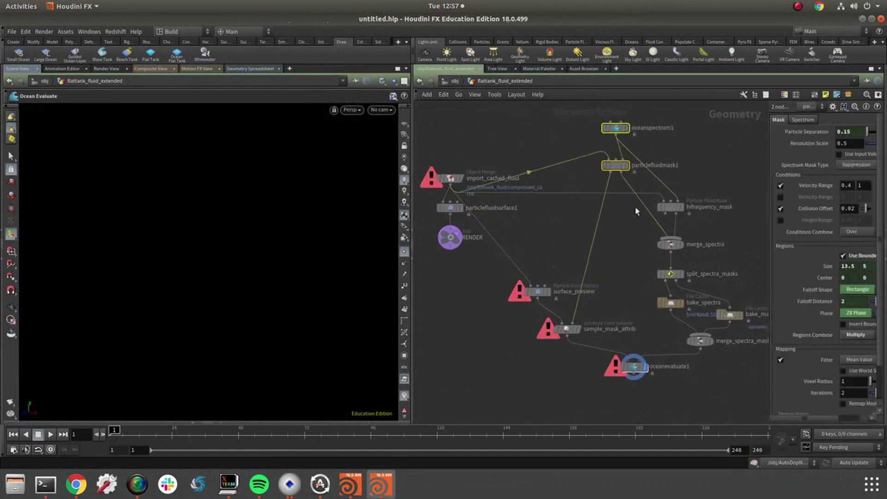
middle_drag(634, 237, 629, 267)
scroll(690, 148, up, 3)
middle_drag(685, 167, 773, 142)
middle_drag(479, 218, 534, 232)
drag(640, 209, 609, 254)
drag(609, 201, 649, 122)
middle_drag(690, 156, 639, 171)
click(603, 196)
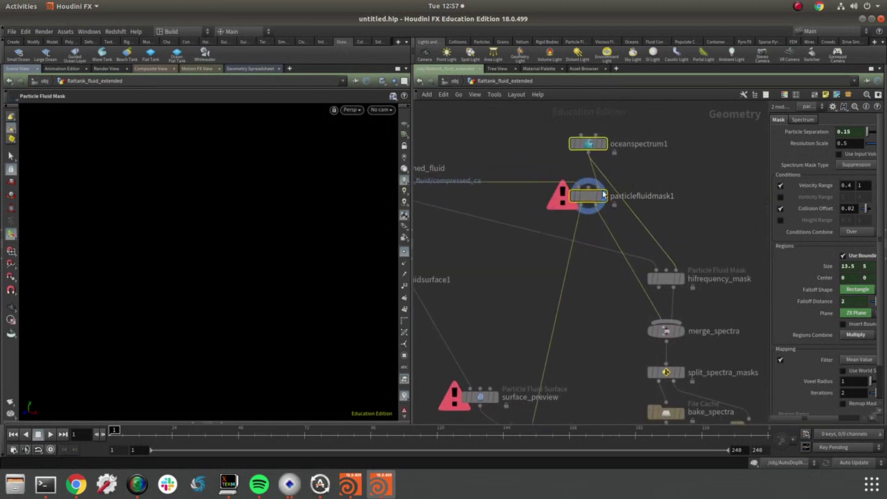
scroll(596, 265, down, 2)
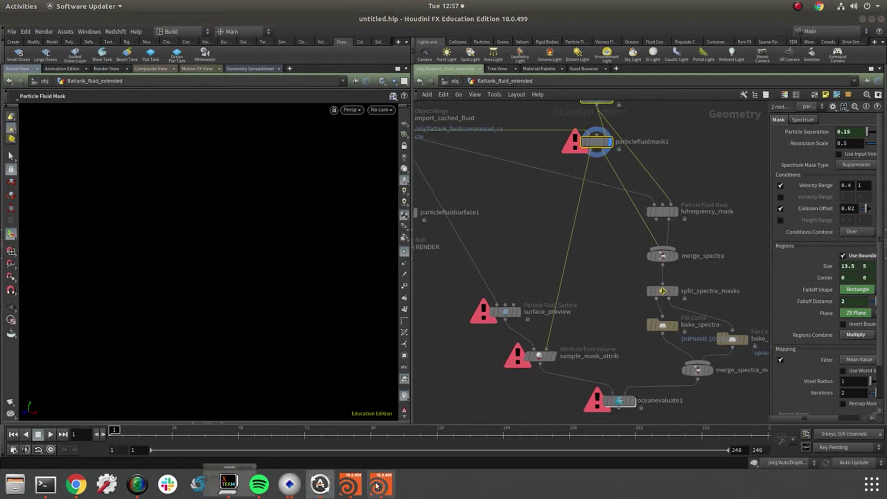
Step: Switch back to the guidedOcean.S.hipnc scene and display import_cached_fluid with headlight-only viewport lighting
click(349, 484)
middle_drag(518, 314, 523, 334)
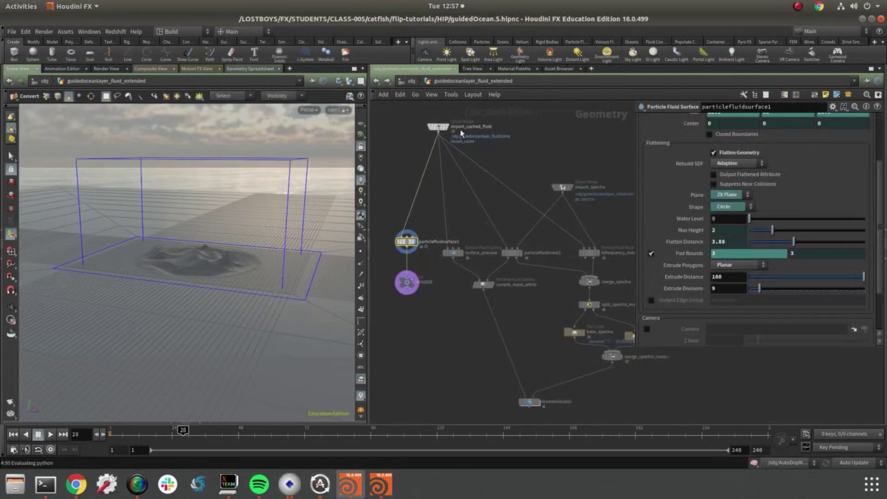
click(445, 126)
alt+right_drag(234, 255, 180, 252)
click(360, 169)
right_drag(270, 226, 277, 253)
middle_drag(513, 225, 481, 246)
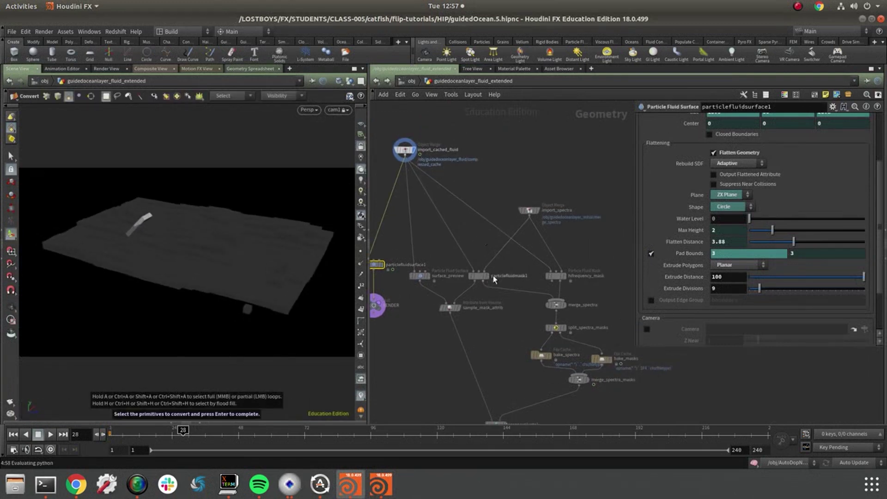
scroll(532, 195, up, 4)
Step: Select import_spectra, then display sample_mask_attrib and inspect the mask coloring on the preview surface
click(532, 192)
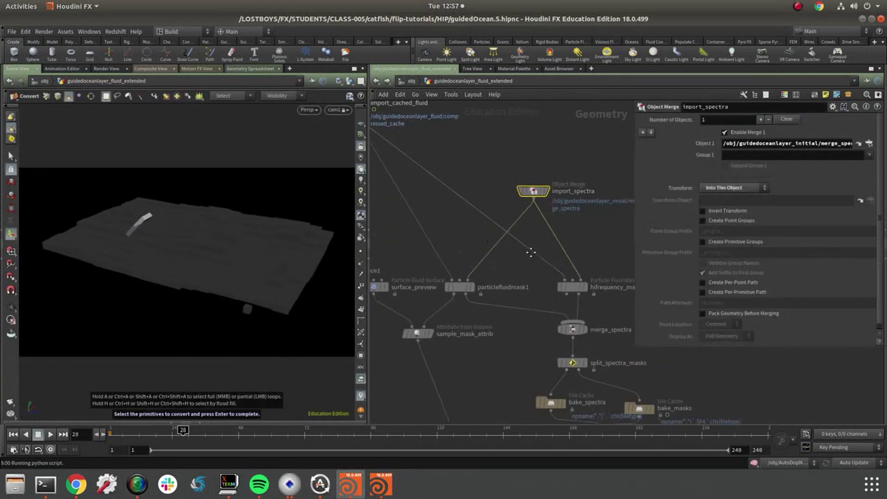
middle_drag(493, 278, 535, 254)
click(515, 264)
alt+drag(240, 231, 243, 259)
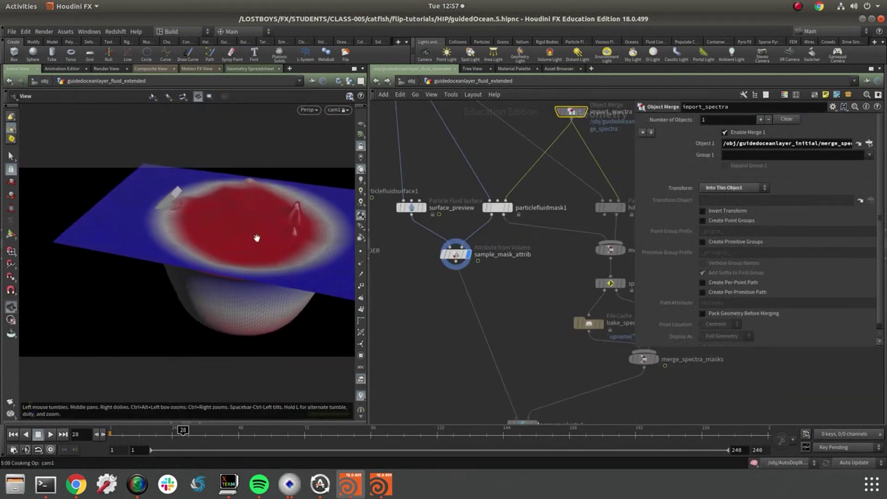
alt+drag(257, 238, 208, 232)
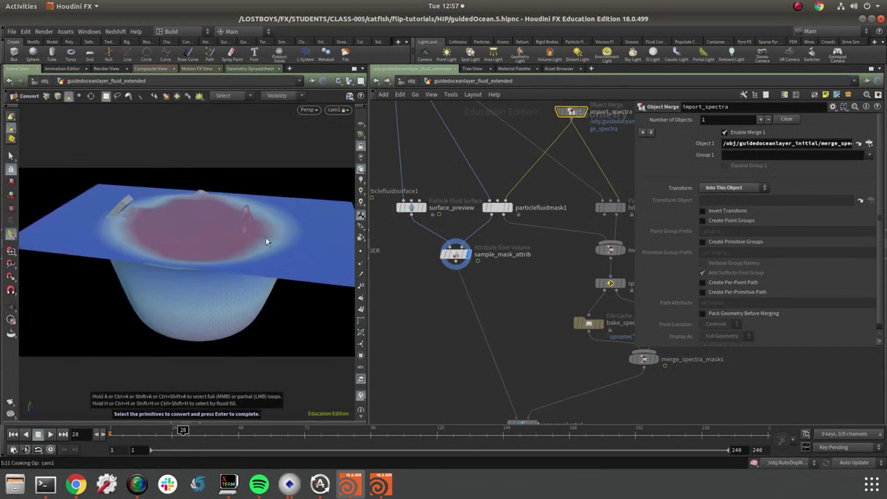
key(Escape)
drag(262, 209, 249, 268)
middle_drag(615, 213, 520, 235)
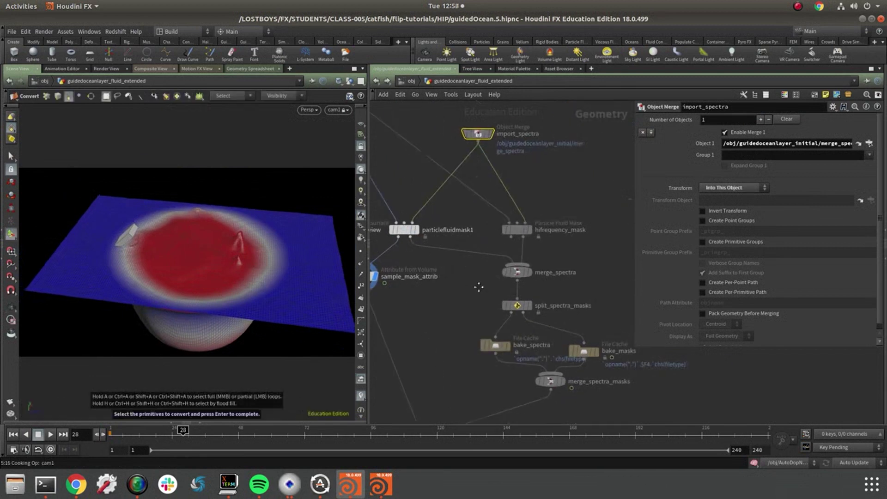
Step: Display the hifrequency_mask output and check the inputs of the merge_spectra node
click(521, 231)
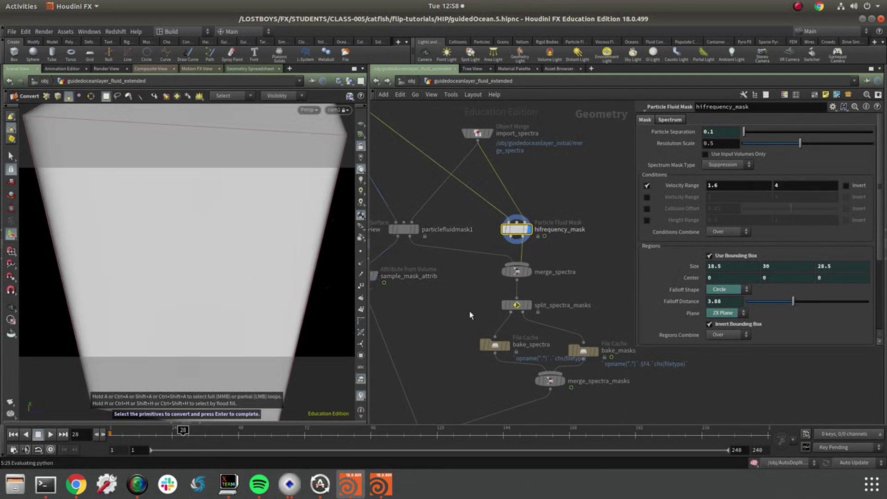
middle_drag(469, 315, 469, 294)
click(516, 252)
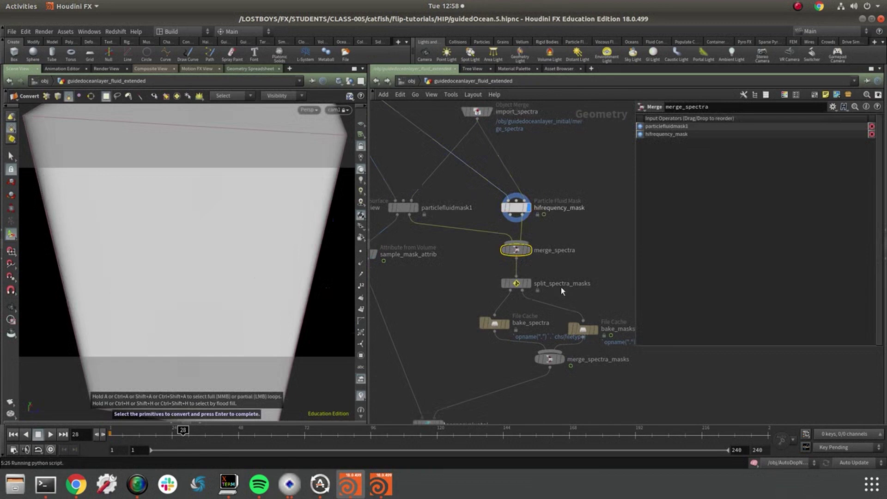
Step: Review the frame and save settings of the bake_masks and bake_spectra file cache nodes
middle_drag(580, 261, 595, 213)
middle_drag(537, 277, 525, 335)
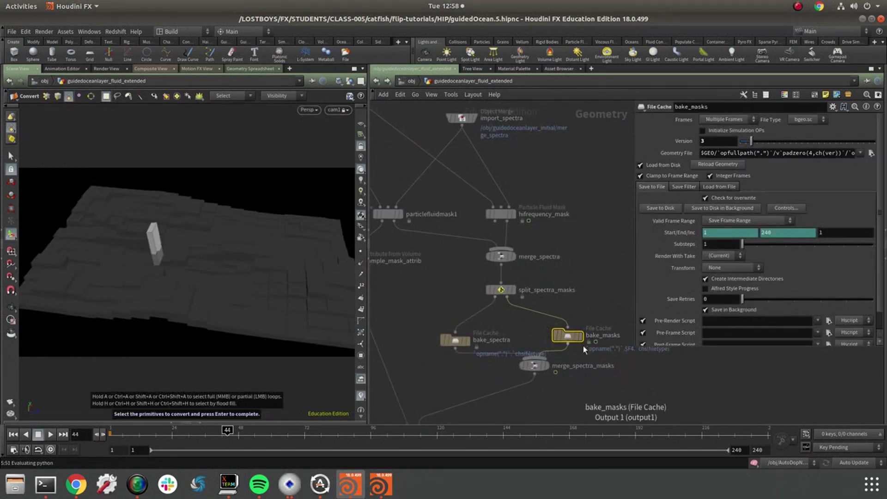
mouse_move(570, 344)
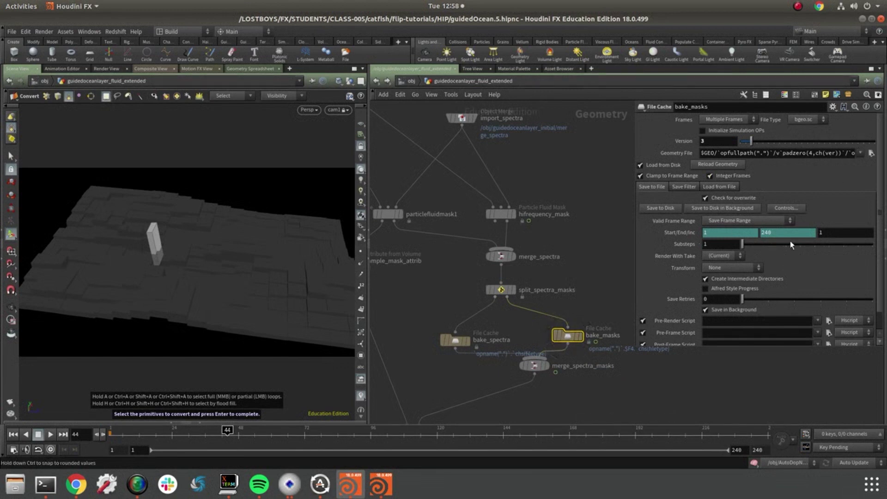
click(462, 341)
middle_drag(598, 268, 642, 210)
middle_drag(573, 357, 559, 346)
Step: Move the merge_spectra_masks node lower, between the two file cache nodes and above oceanevaluate1
drag(564, 298, 525, 317)
middle_drag(540, 375, 614, 378)
middle_drag(518, 225, 457, 235)
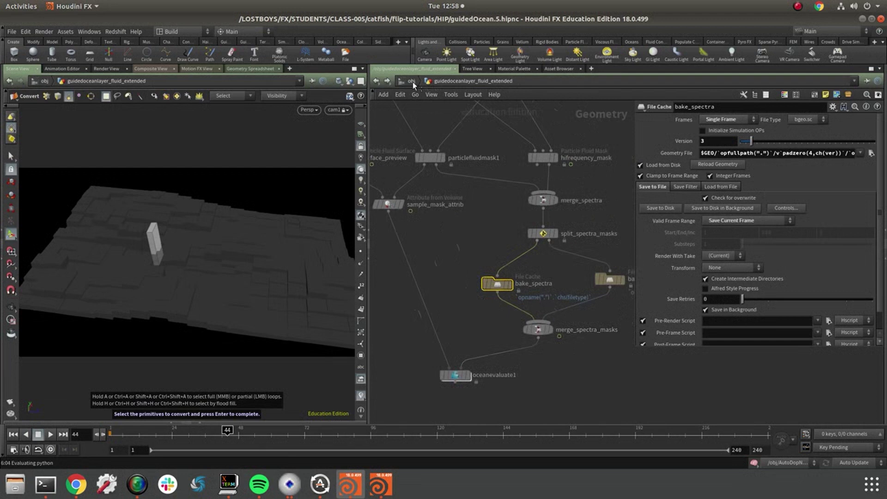
Step: Go to the mat network, inspect the oceansurface material's displacement spectrum and mask geometry paths, and return to the fluid network
click(413, 82)
click(423, 119)
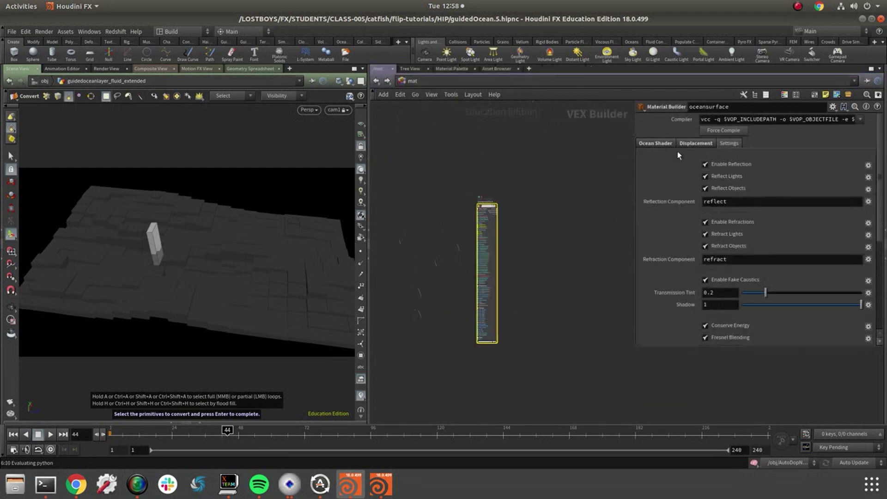
click(697, 144)
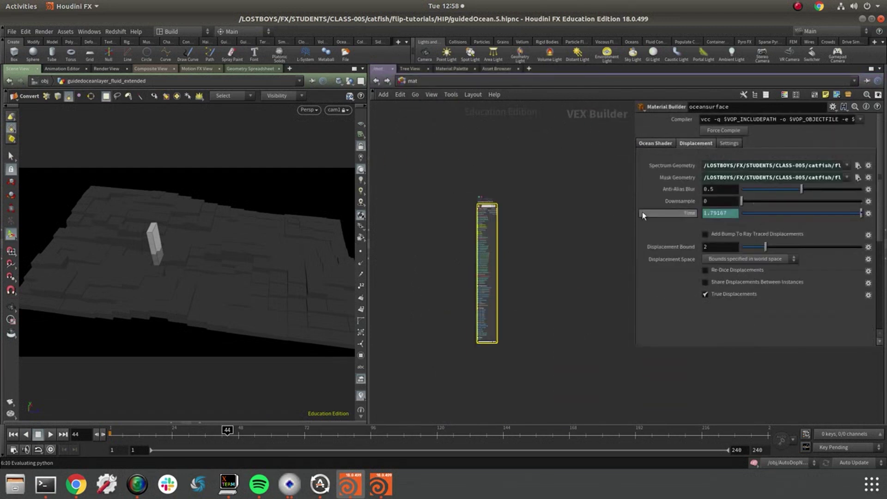
drag(634, 210, 535, 210)
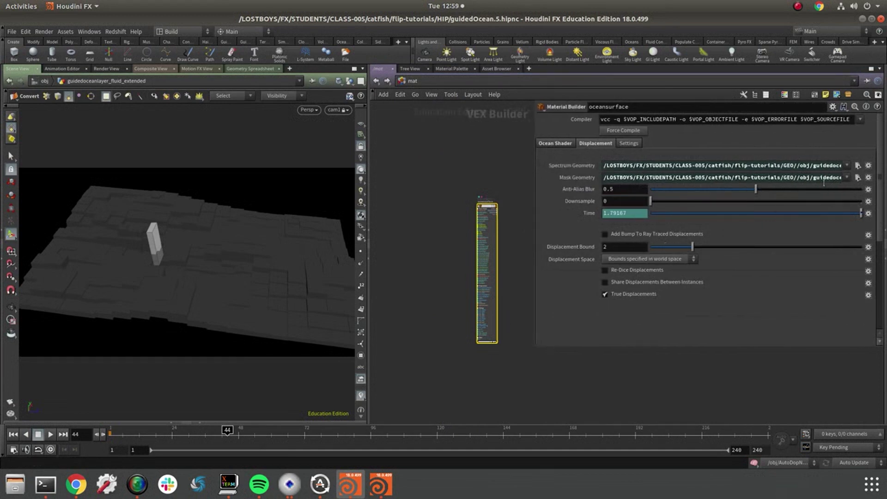
click(376, 81)
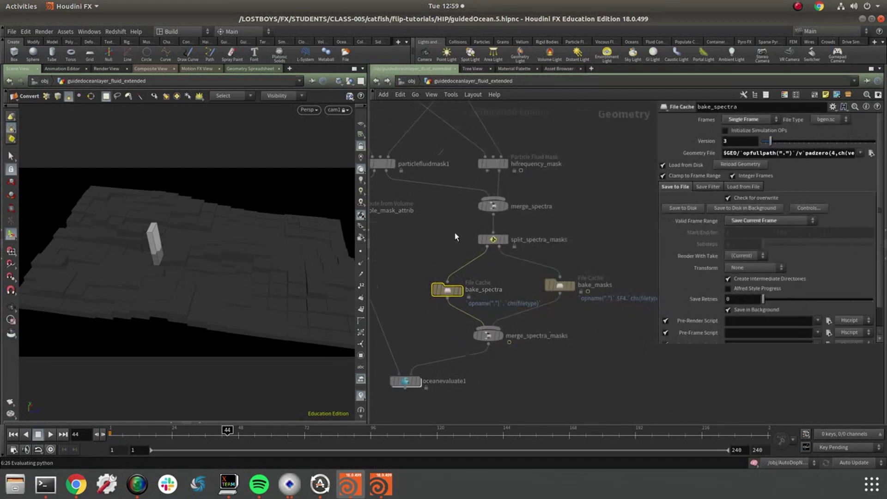
Step: Move the bake_masks node level with bake_spectra
drag(564, 291, 541, 296)
click(539, 296)
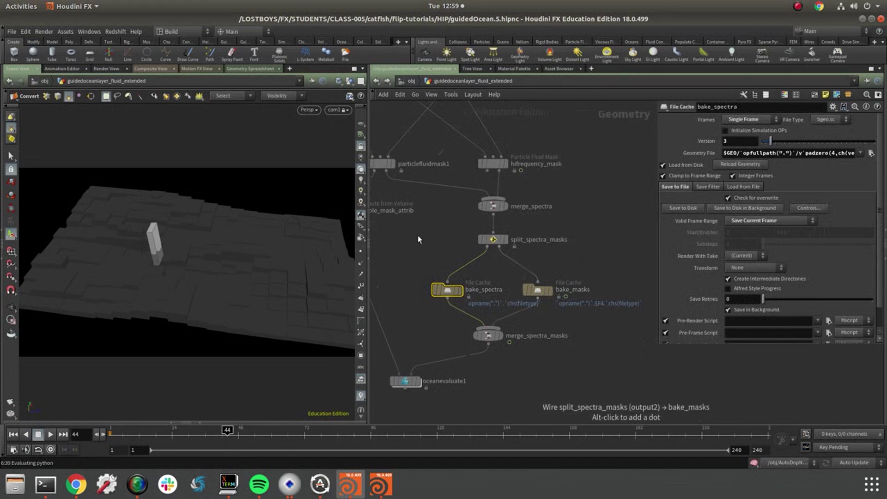
key(Escape)
Step: Display particlefluidsurface1, select the RENDER null, and inspect the extended ocean surface
middle_drag(407, 186, 548, 254)
middle_drag(462, 198, 554, 253)
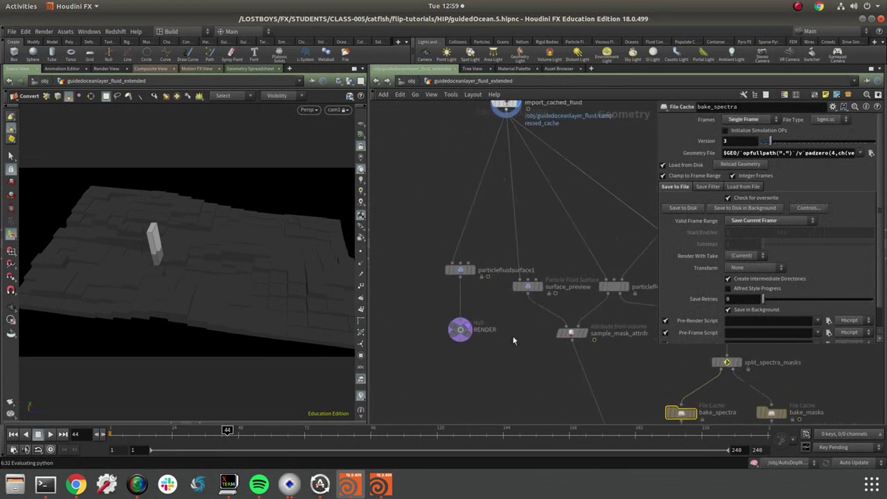
middle_drag(531, 411, 462, 264)
click(445, 228)
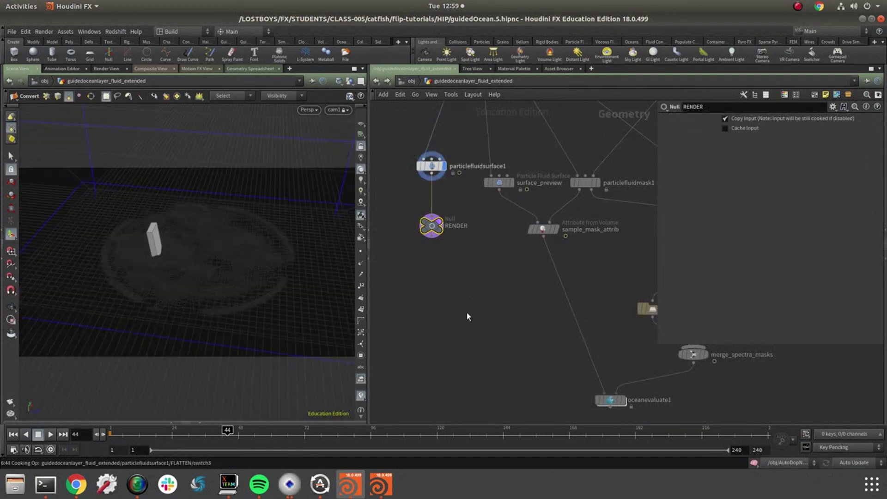
key(Escape)
drag(274, 325, 296, 259)
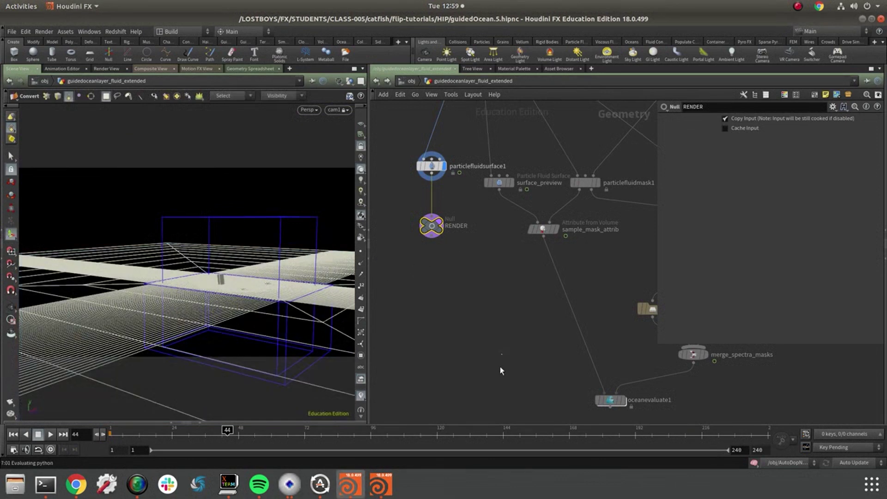
Step: Insert a Circle from Edges node between particlefluidsurface1 and RENDER, and display its output
key(Tab)
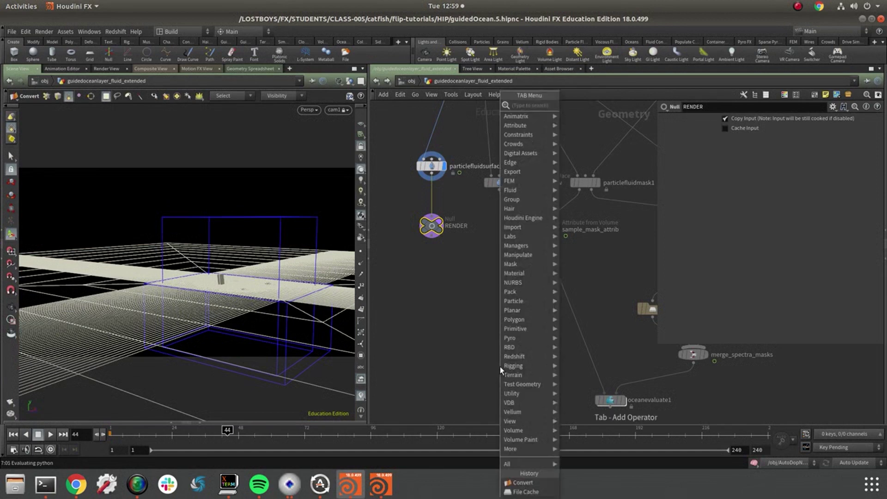
text(circl)
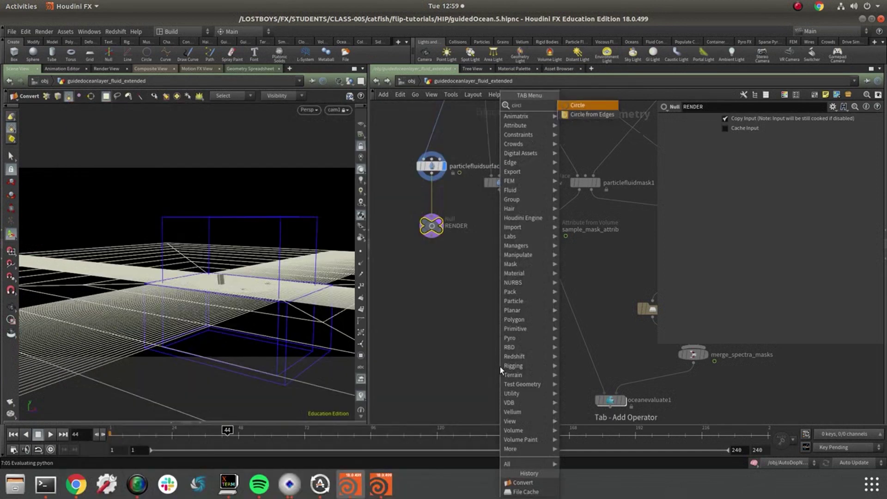
click(581, 116)
click(435, 202)
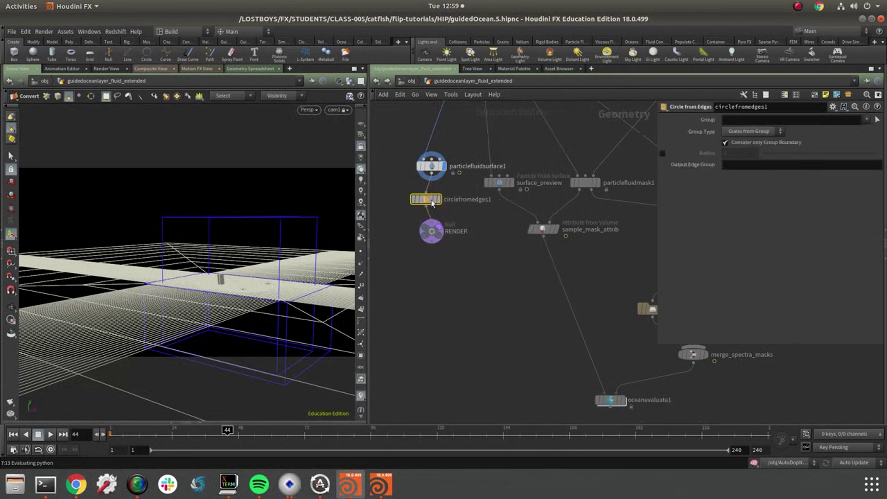
mouse_move(437, 206)
click(438, 200)
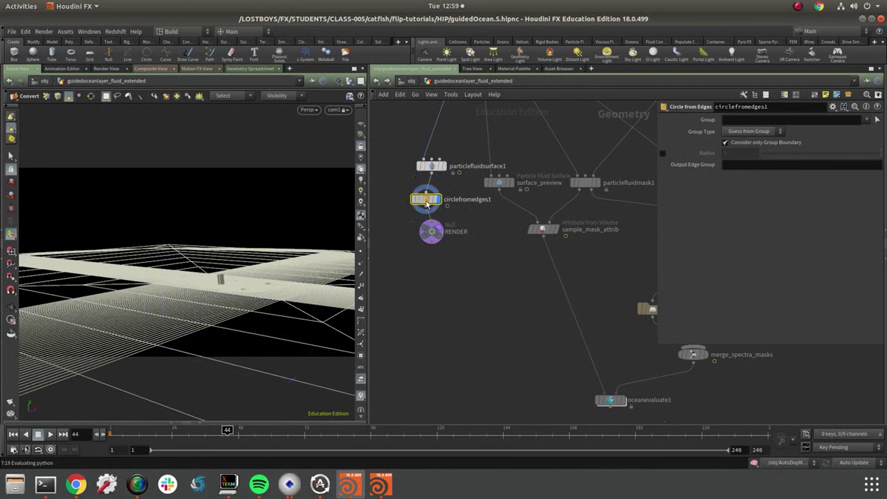
Step: Unlock the view from the camera, then enable the Circle from Edges radius and set it to 231
click(360, 148)
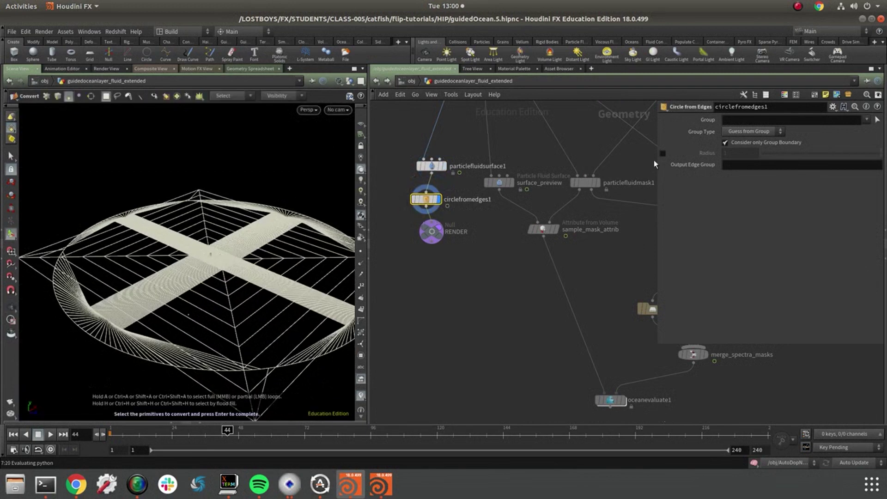
click(662, 153)
middle_drag(753, 153, 831, 117)
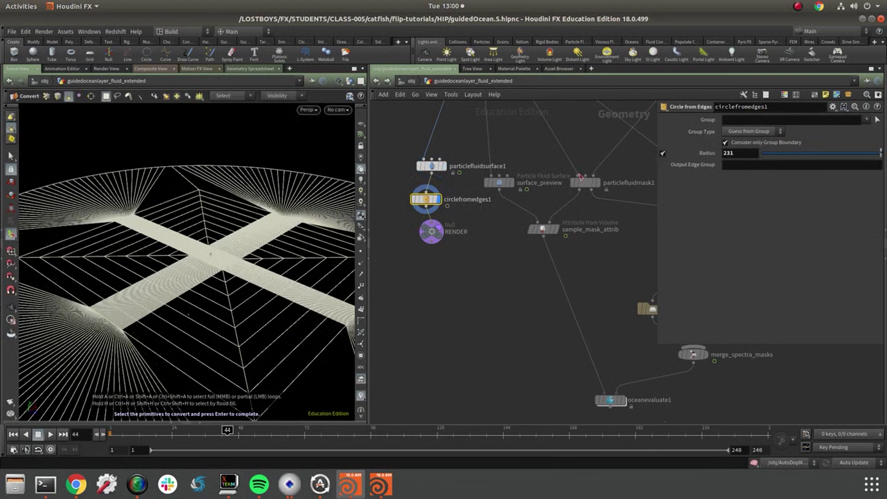
Step: Look through cam1 to check the rounded ocean surface against the horizon
click(336, 110)
click(345, 151)
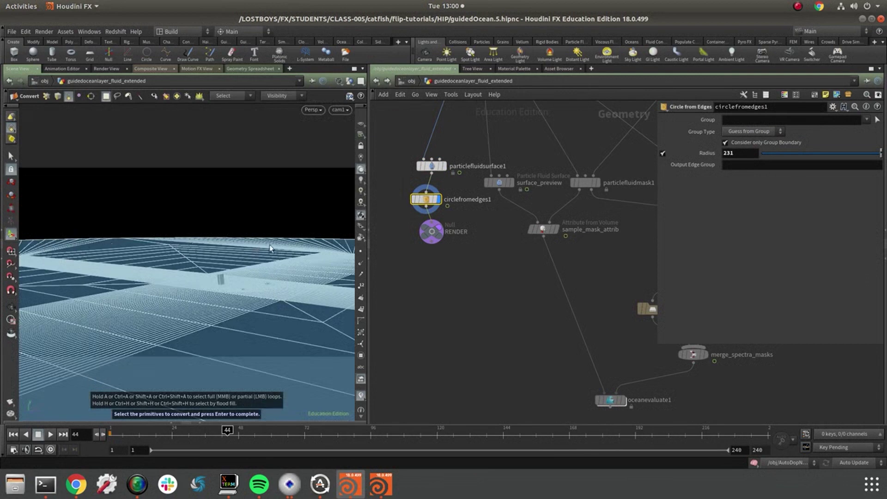
drag(240, 204, 198, 253)
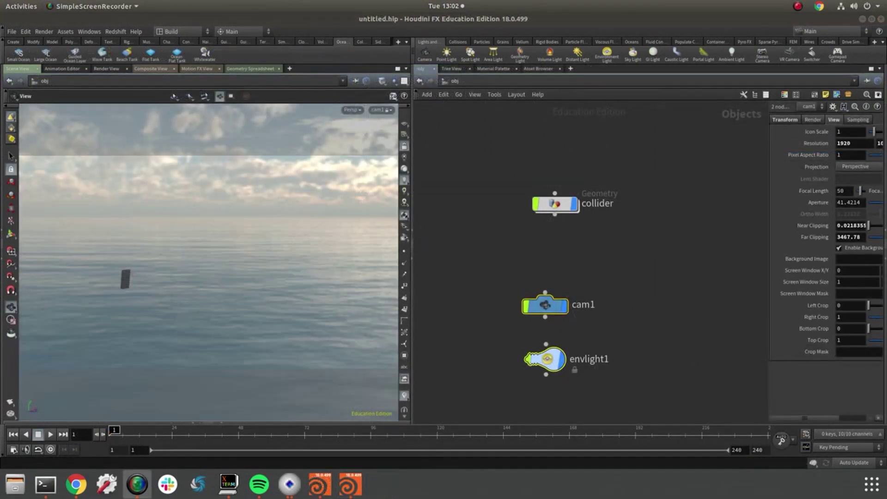
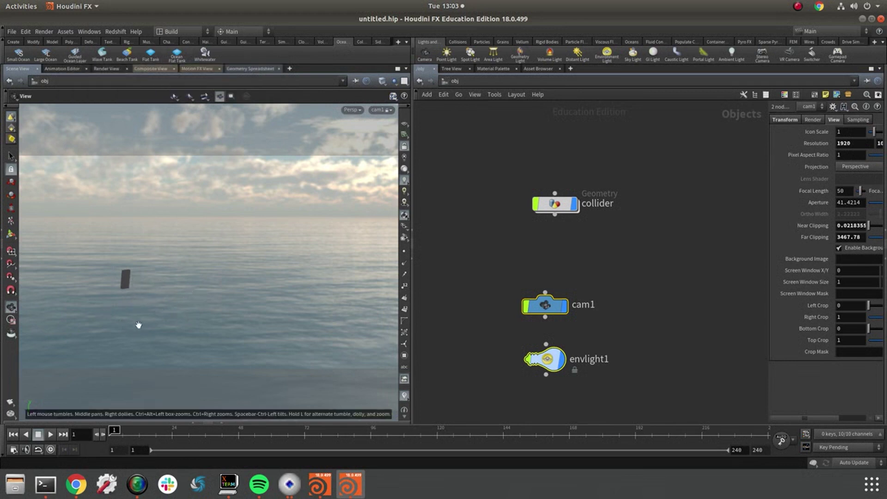
Step: Lay out the object nodes so collider, cam1 and envlight1 stand in a column with free space beside them
drag(138, 434, 111, 435)
key(l)
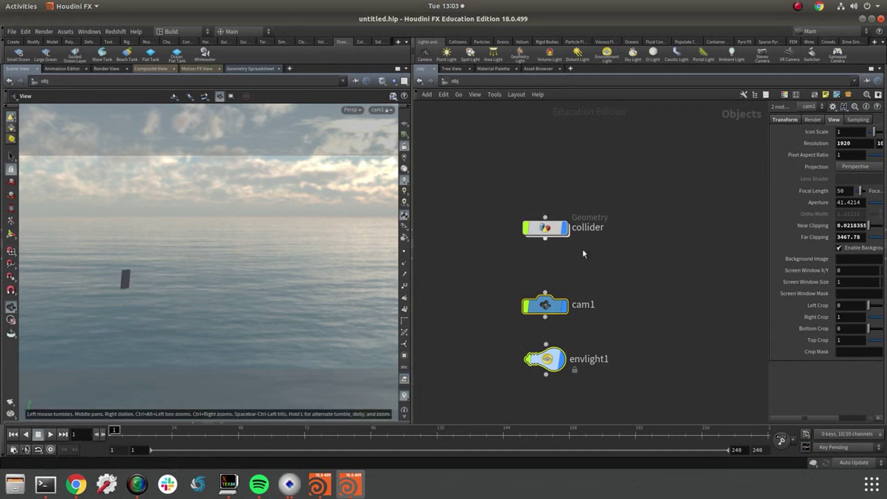
drag(564, 286, 562, 353)
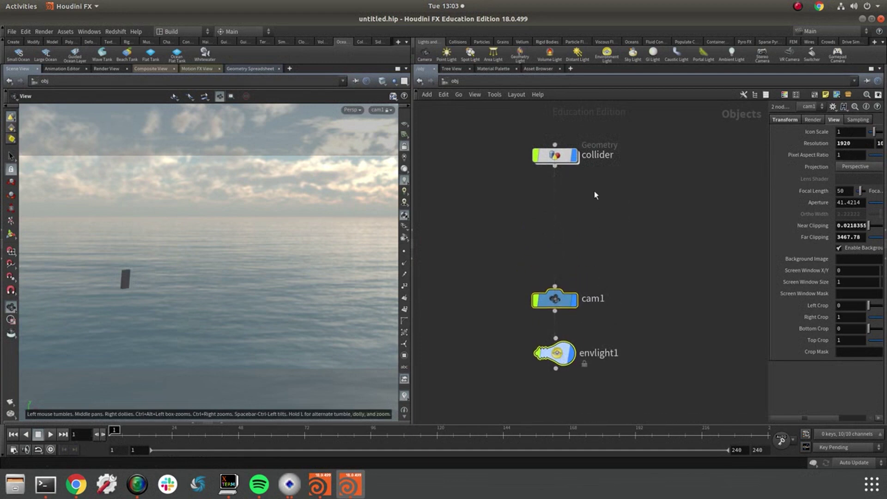
middle_drag(594, 194, 685, 217)
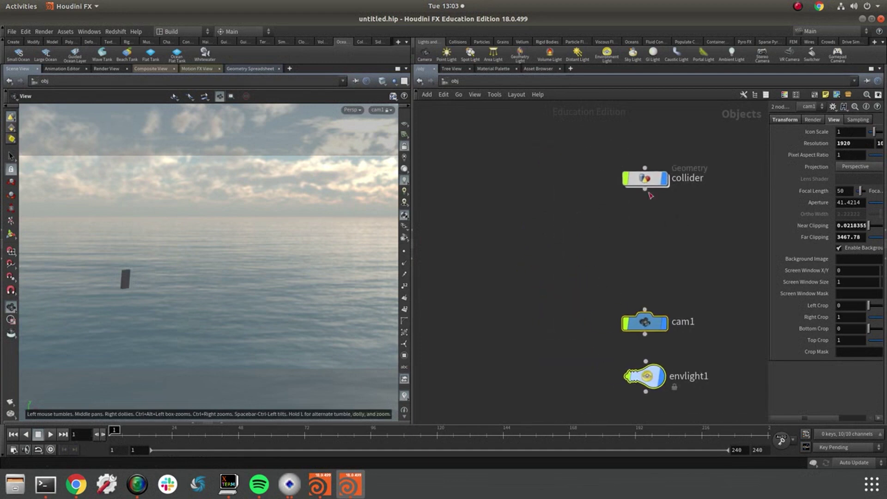
Step: Create a Guided Ocean Layer as a static tank with no object to follow, and return to the object level
click(78, 55)
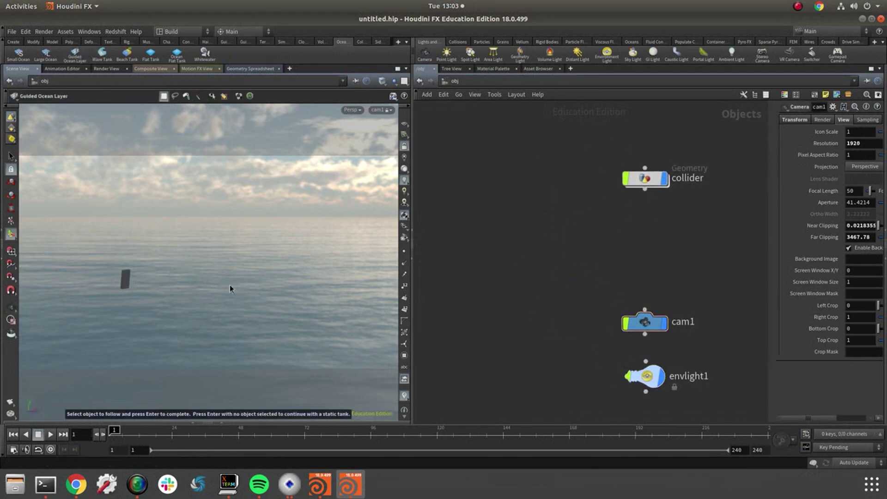
key(Return)
key(Return)
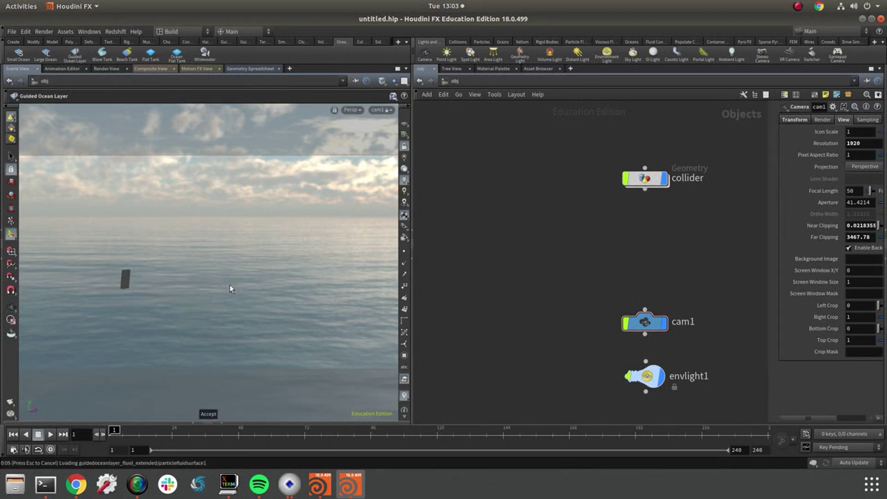
click(454, 84)
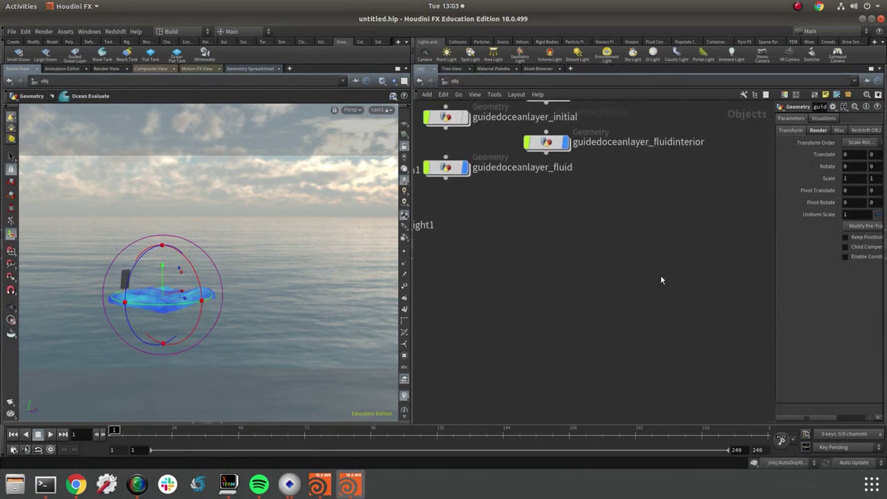
Step: Move cam1, envlight1 and collider away from the guided ocean nodes and group them in their own column
drag(471, 259, 514, 351)
drag(511, 280, 706, 130)
drag(497, 179, 698, 206)
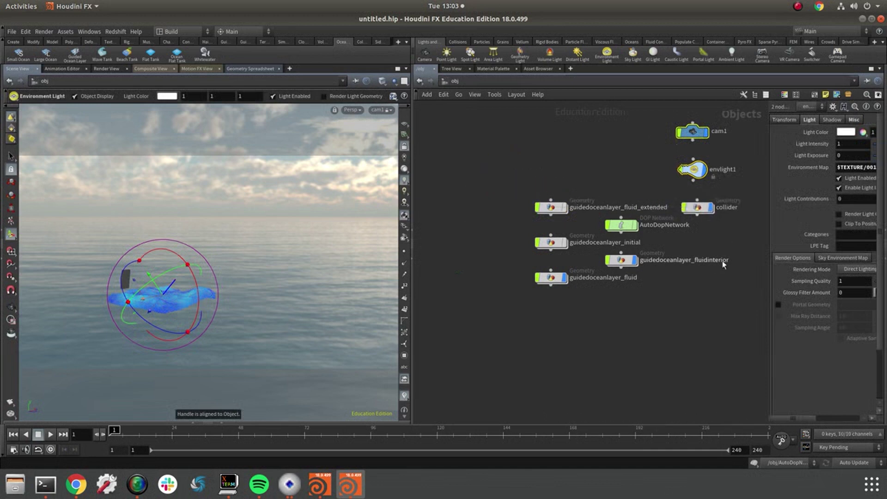
middle_drag(719, 261, 684, 319)
drag(635, 153, 691, 239)
Step: Delete the guidedoceanlayer_fluidinterior object
middle_drag(590, 365, 605, 334)
scroll(604, 331, up, 1)
drag(601, 290, 682, 344)
key(Delete)
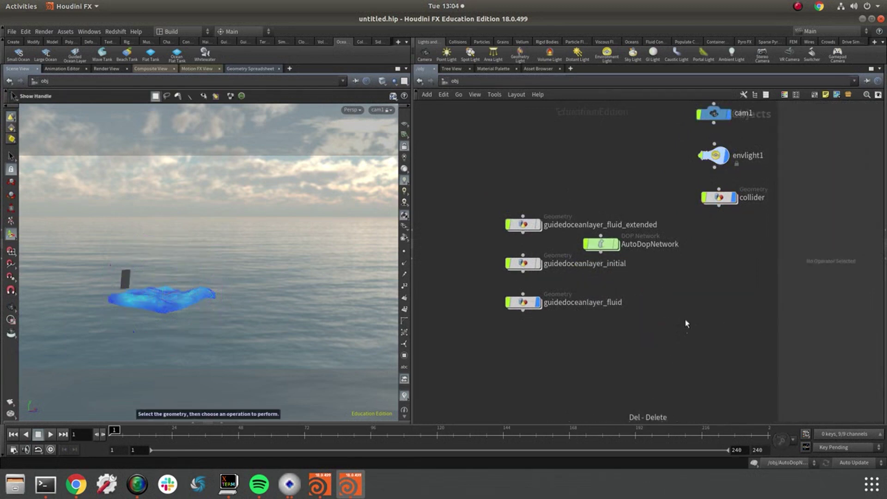
Step: Separate AutoDopNetwork and guidedoceanlayer_initial from the other nodes, and display guidedoceanlayer_initial instead of guidedoceanlayer_fluid
middle_drag(686, 324, 701, 353)
drag(617, 274, 689, 336)
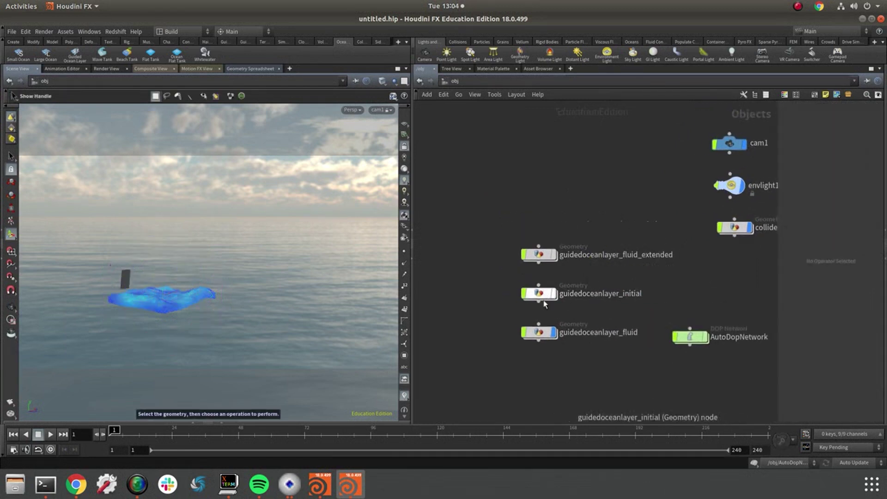
mouse_move(546, 296)
drag(538, 296, 537, 194)
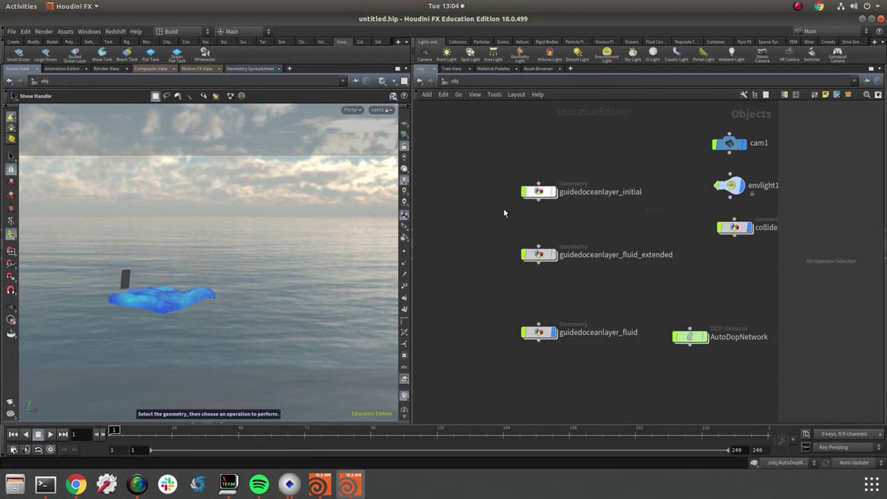
mouse_move(554, 197)
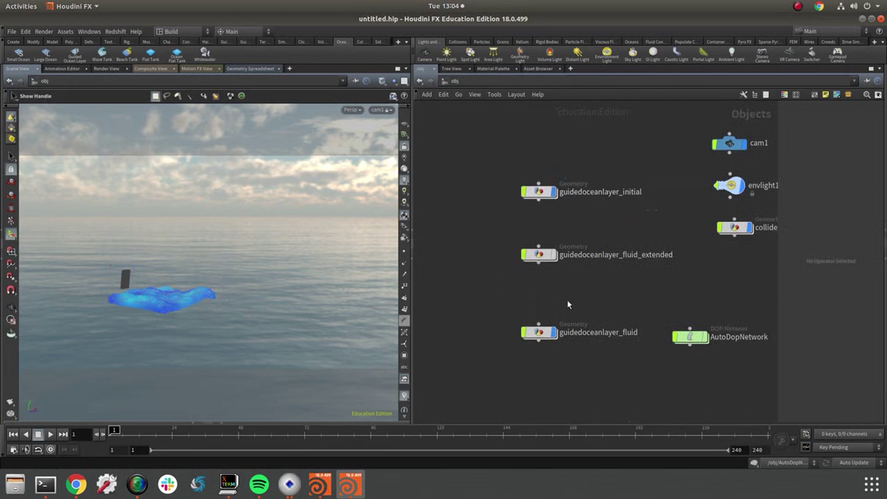
click(553, 332)
Step: Stack guidedoceanlayer_initial, guidedoceanlayer_fluid and guidedoceanlayer_fluid_extended in that order, with AutoDopNetwork placed above them
mouse_move(548, 195)
drag(548, 195, 544, 200)
drag(540, 261, 538, 242)
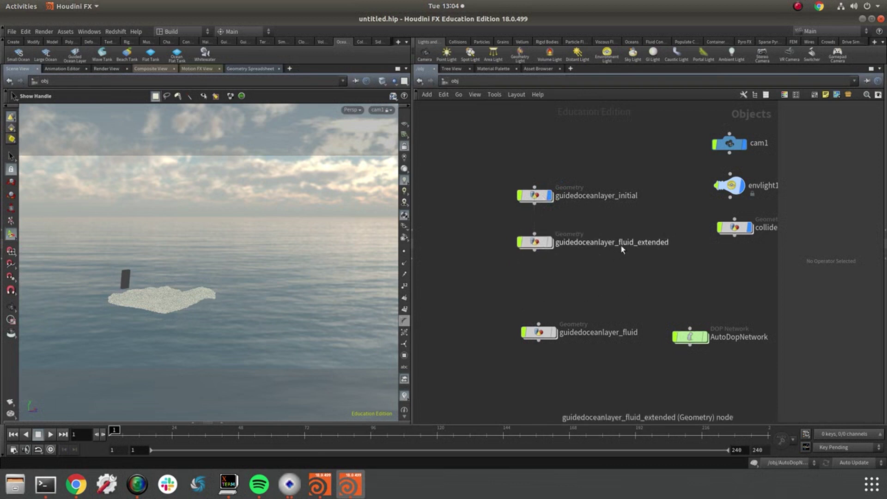
drag(542, 333, 538, 316)
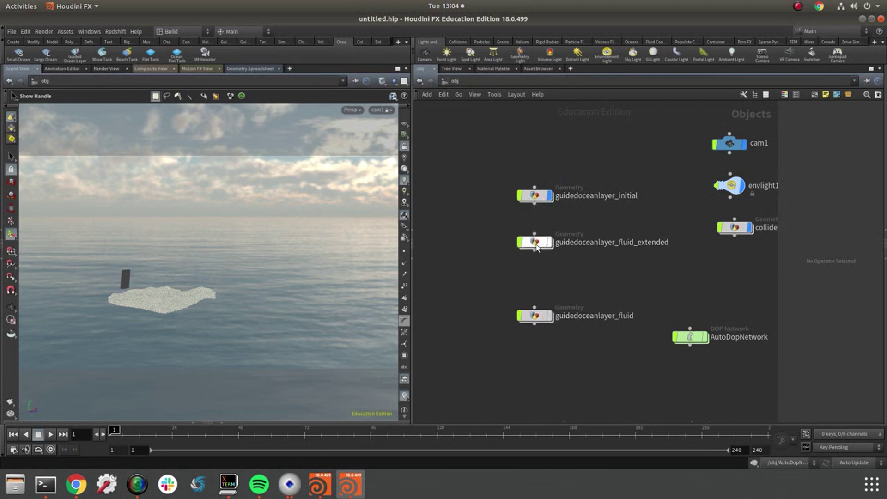
drag(536, 242, 536, 278)
drag(536, 315, 537, 217)
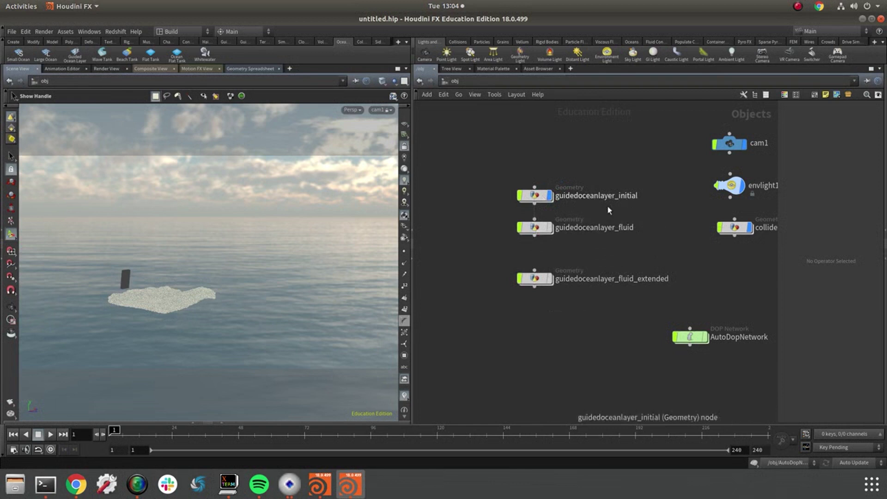
drag(540, 279, 540, 263)
drag(690, 344, 617, 147)
click(534, 227)
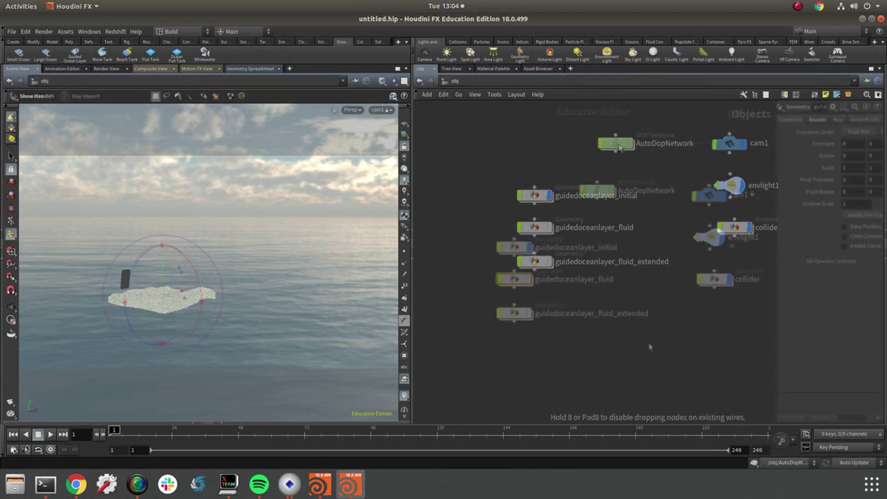
middle_drag(670, 294, 650, 346)
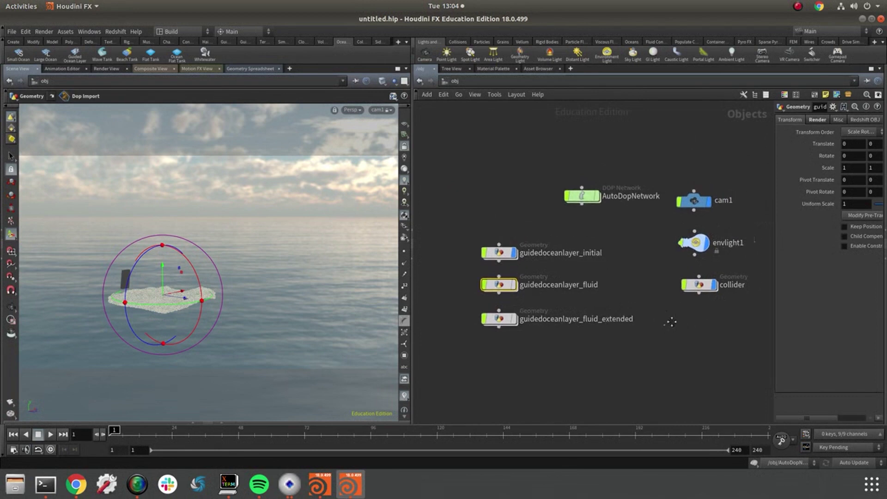
Step: Open the collider network, display box1 and vdbfrompolygons1 in turn, and examine the VDB settings
double_click(696, 279)
click(601, 182)
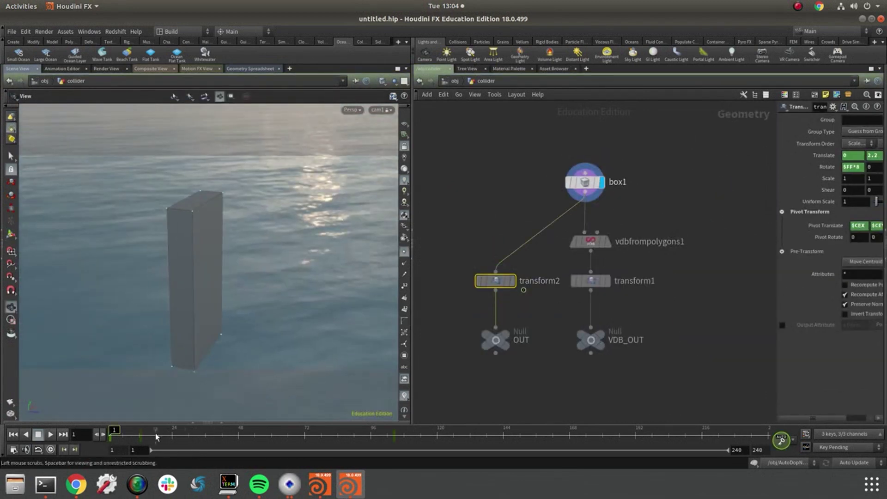
mouse_move(605, 248)
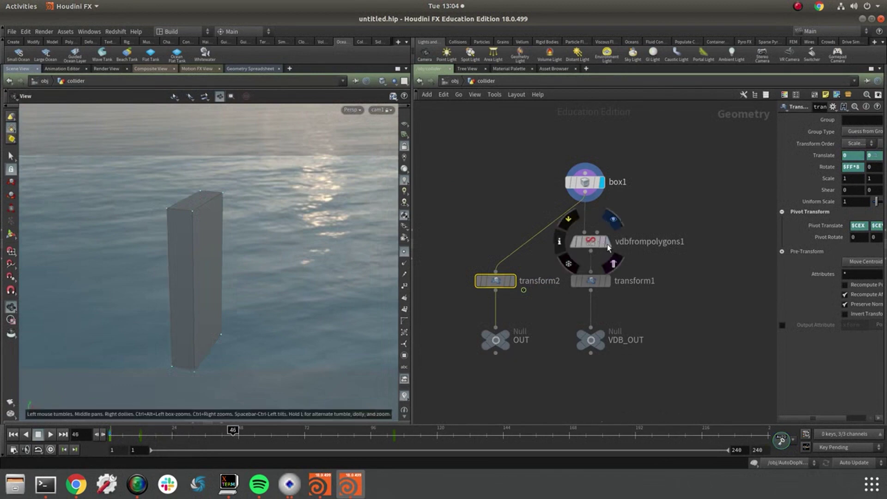
click(613, 219)
click(591, 241)
mouse_move(228, 286)
mouse_down()
mouse_move(307, 263)
mouse_move(244, 279)
mouse_up()
middle_drag(730, 240, 704, 229)
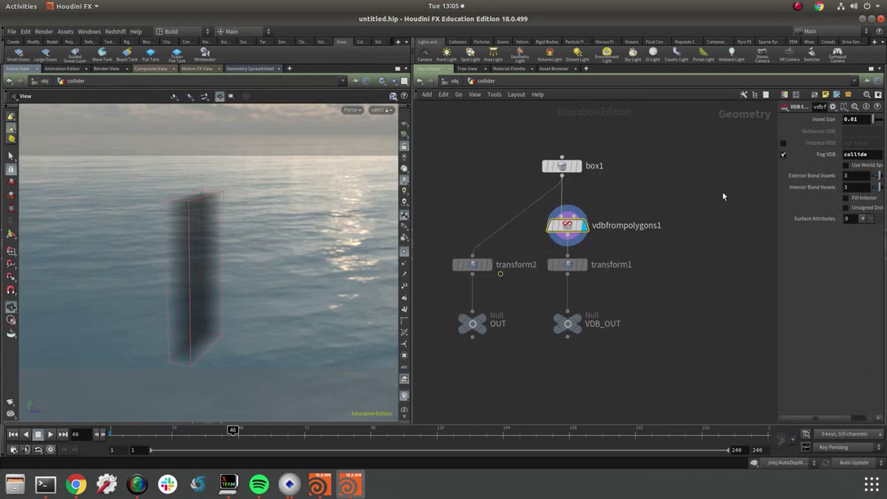
Step: Display transform1 and VDB_OUT, and move to frame 20 to examine the animated VDB collider
mouse_move(570, 232)
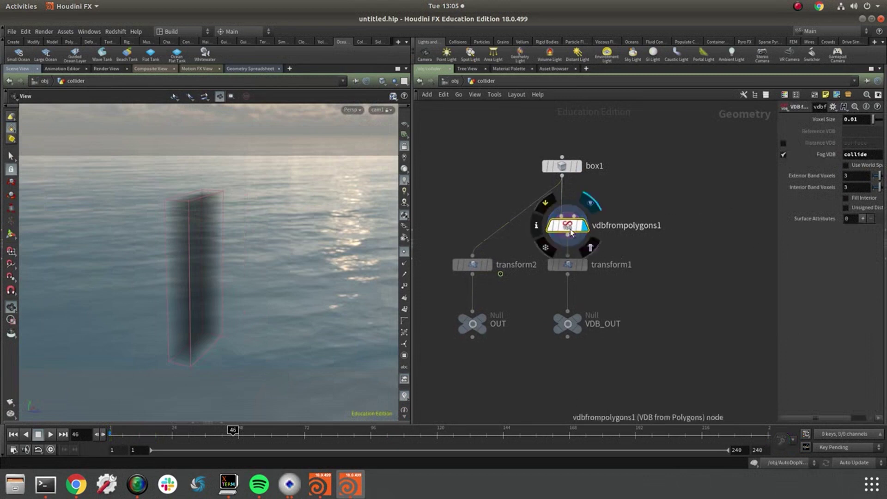
click(563, 264)
click(585, 266)
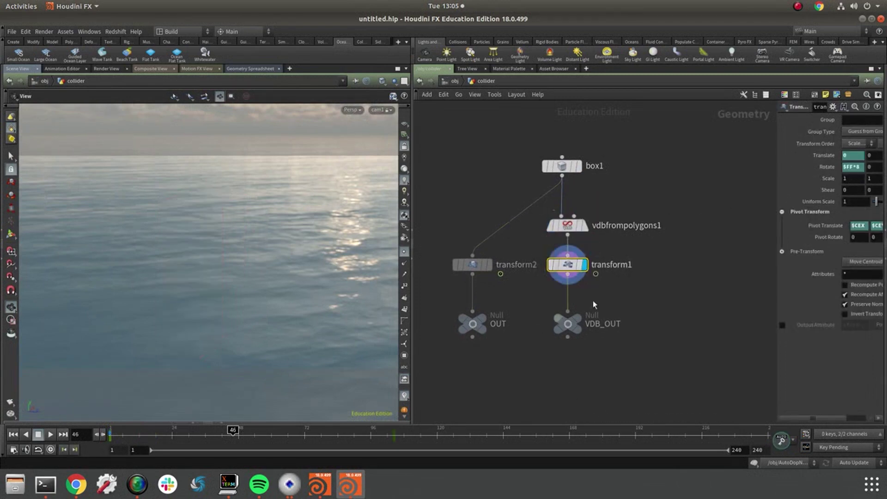
mouse_move(144, 438)
mouse_down()
mouse_move(219, 439)
mouse_move(160, 439)
mouse_up()
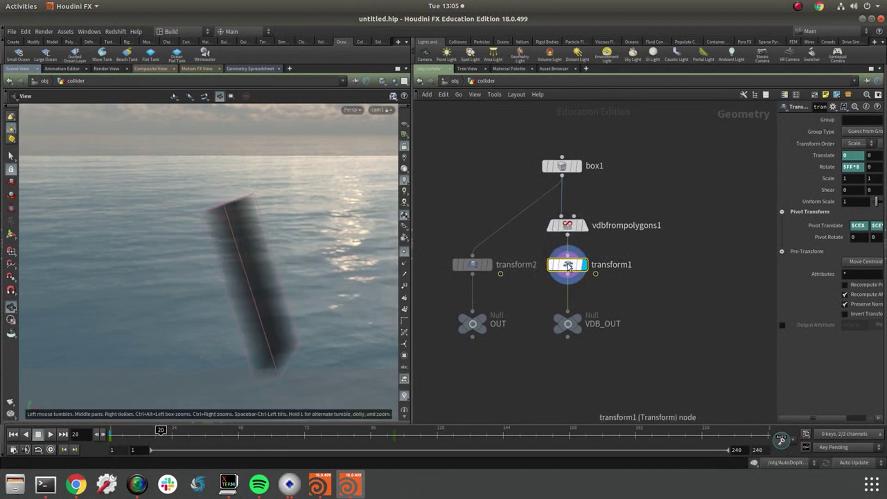
click(567, 226)
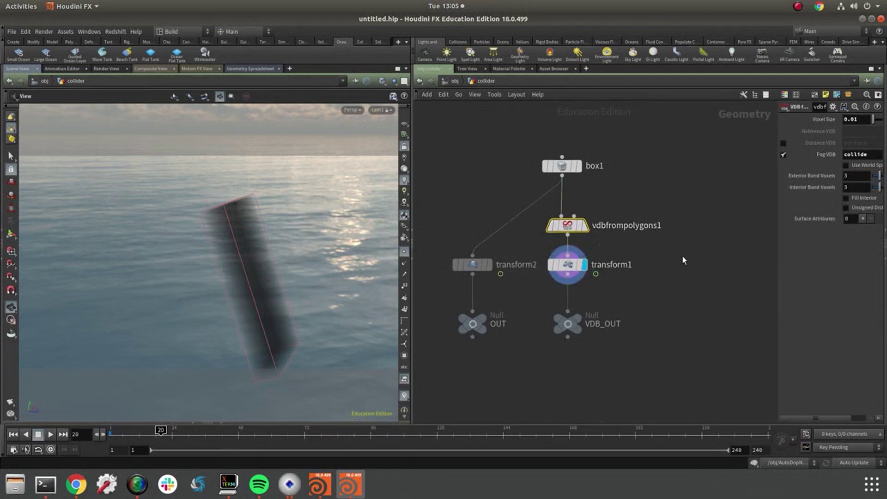
click(578, 320)
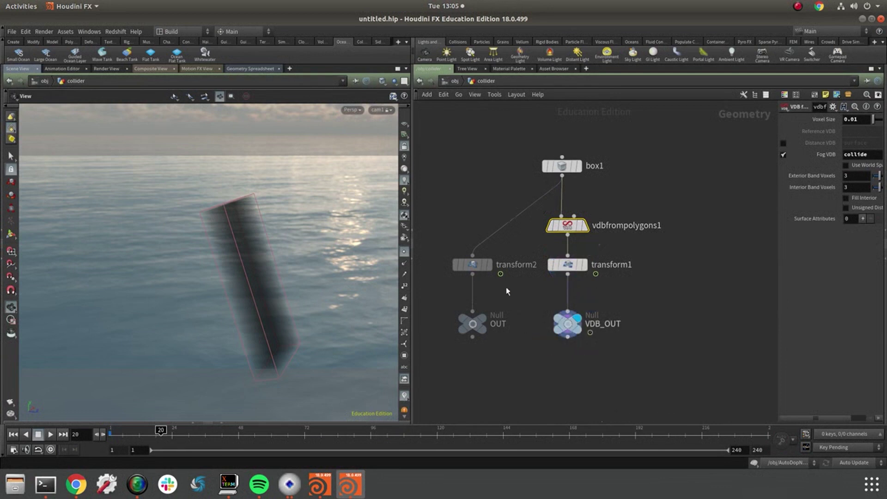
Step: Select transform2 and display the polygon collider branch through its OUT null
click(469, 265)
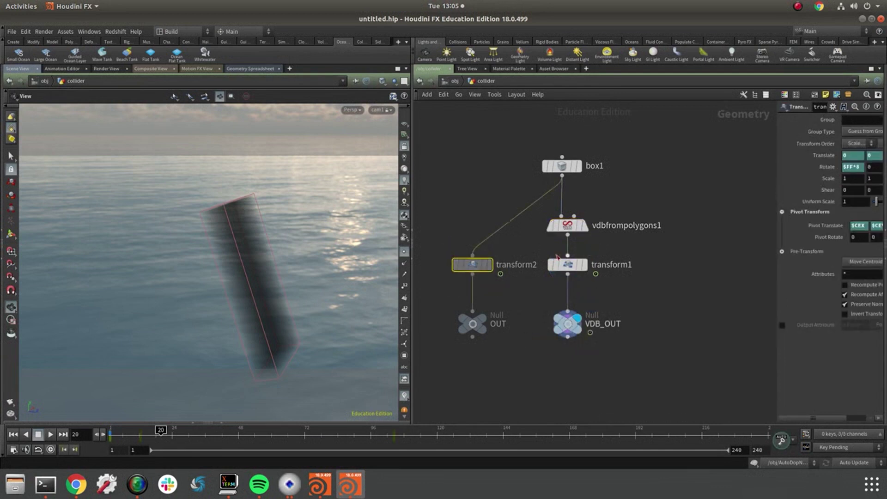
click(482, 261)
click(482, 320)
middle_drag(556, 402, 614, 402)
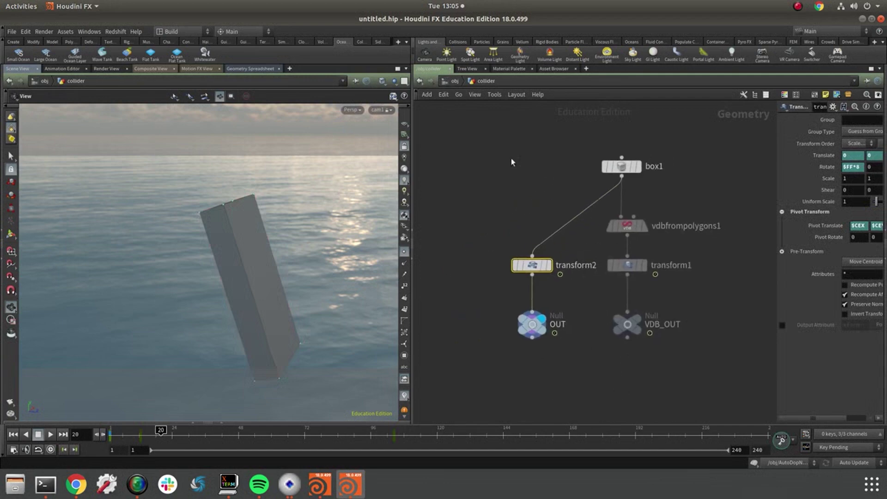
Step: Return to the object level, go back to frame 1, and set the update mode to Manual
click(454, 82)
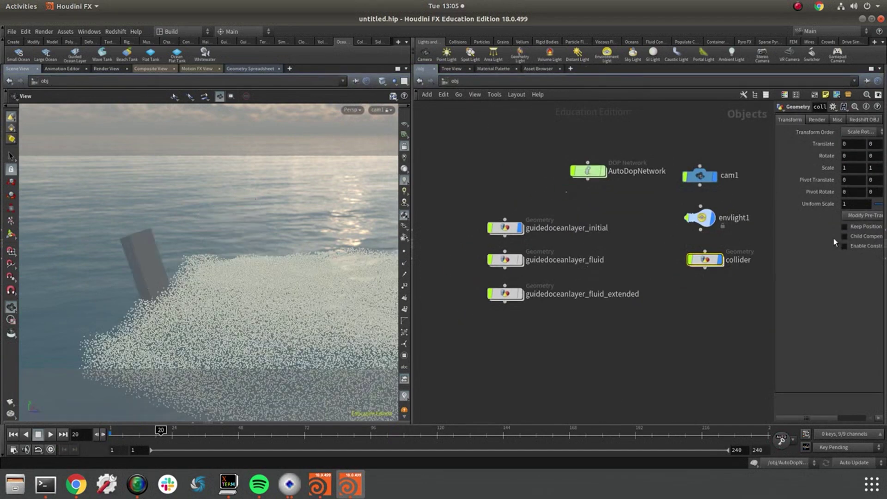
mouse_move(591, 175)
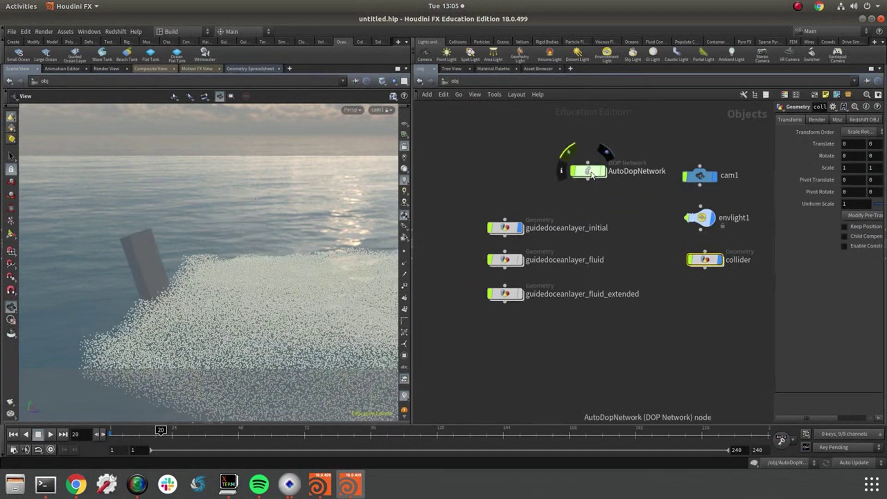
click(111, 434)
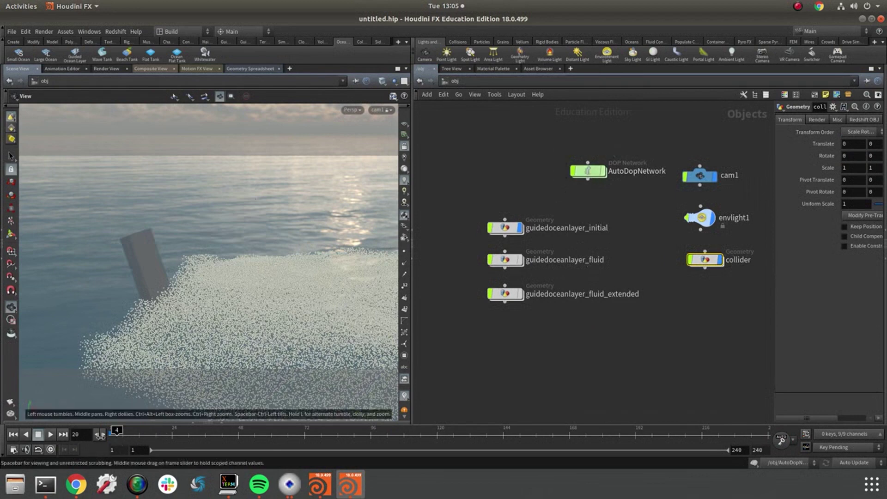
click(868, 462)
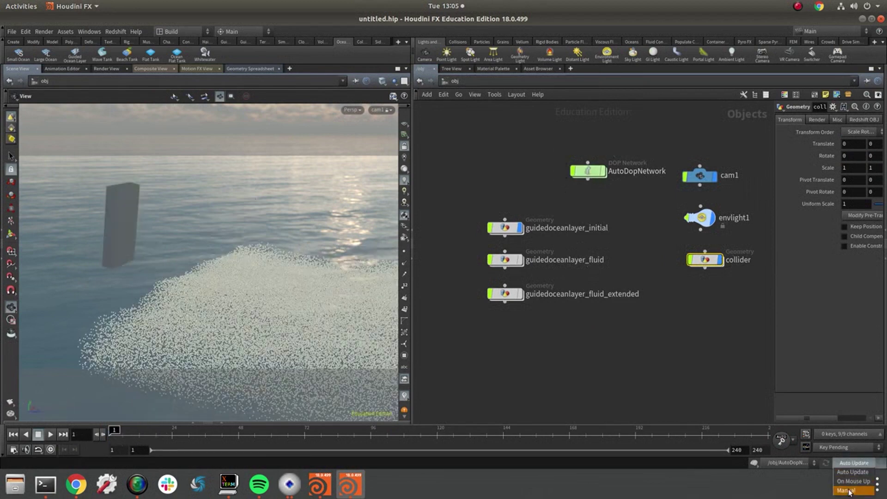
click(851, 492)
Step: Open AutoDopNetwork, lay out its nodes, and move the guidedoceanlayer FLIP object clear of the guiding volume branch
double_click(594, 174)
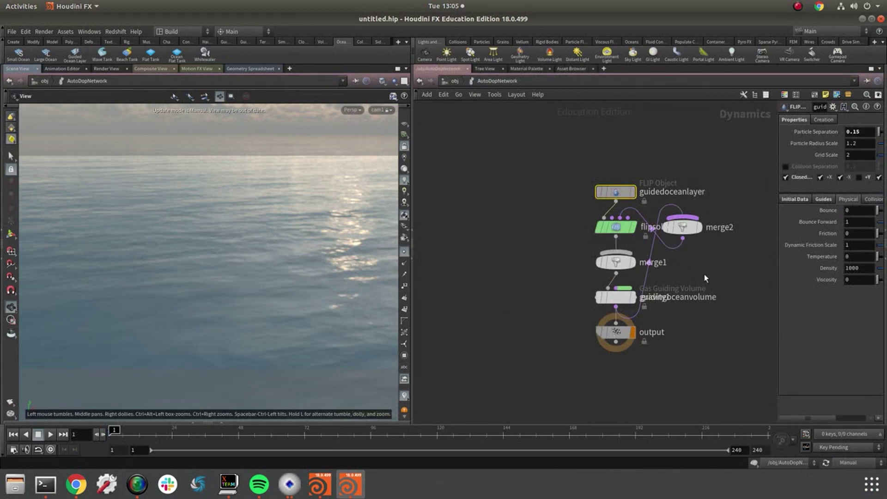
key(l)
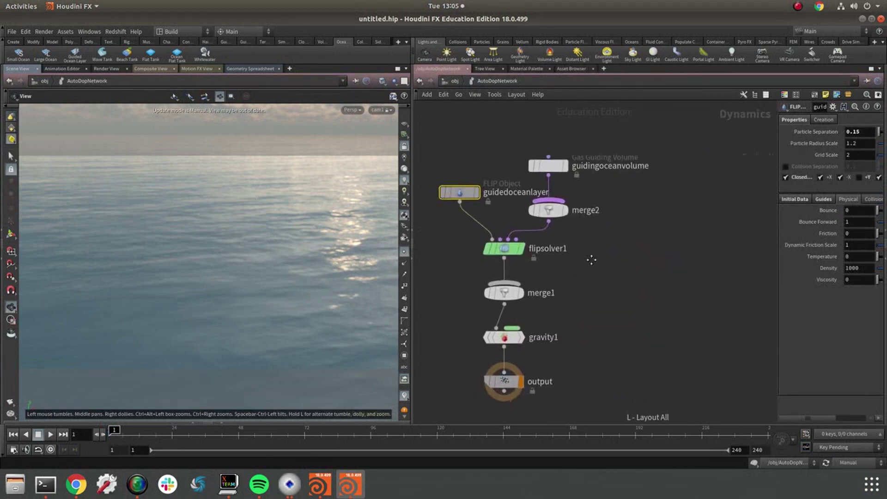
drag(506, 194, 455, 188)
Step: Select guidingoceanvolume and widen its parameters to examine the guiding surface, velocity and sink paths
click(609, 170)
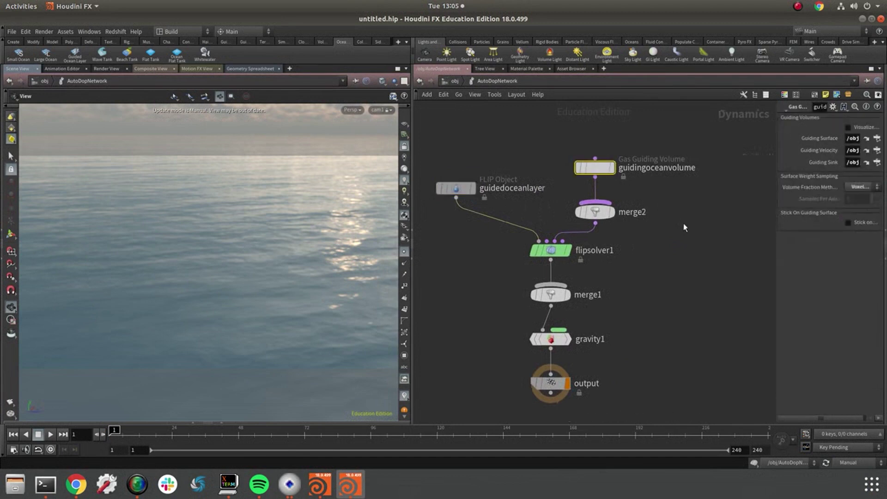
drag(777, 151, 645, 172)
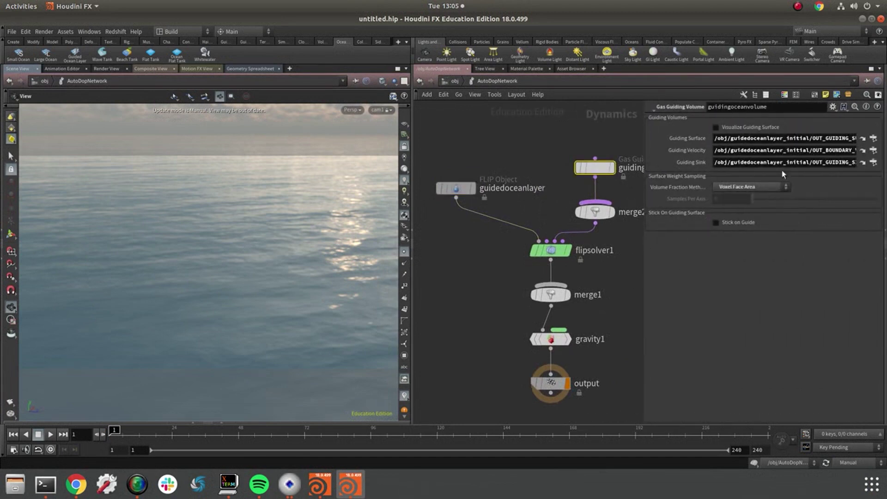
Step: Narrow the parameters to free network space and place a Static Object node between guidedoceanlayer and merge1
middle_drag(633, 278, 586, 267)
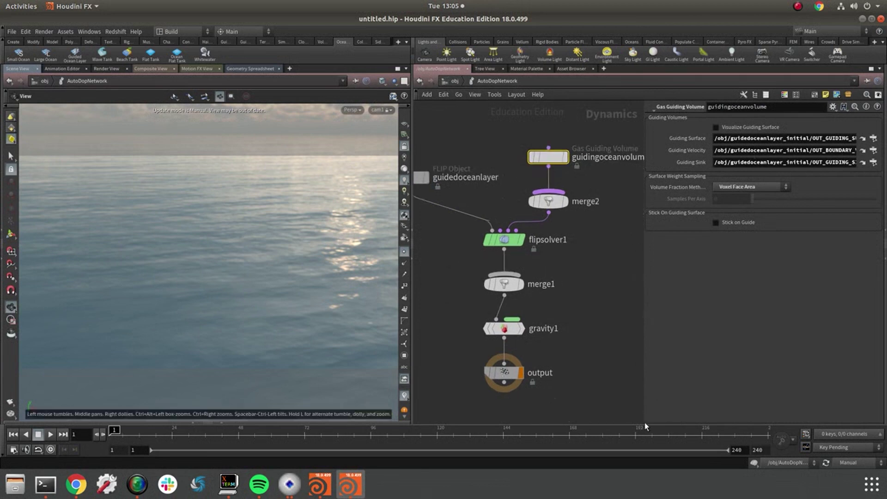
drag(644, 423, 758, 337)
middle_drag(627, 313, 735, 305)
key(Tab)
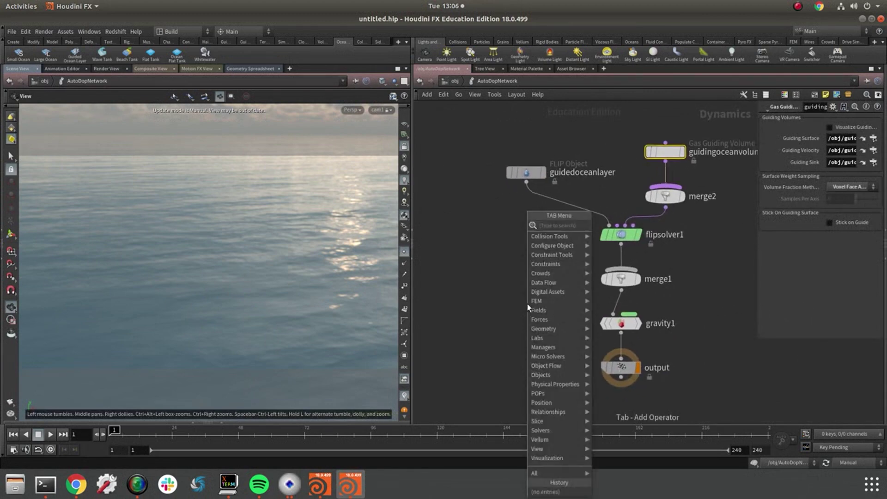
text(stat)
key(Return)
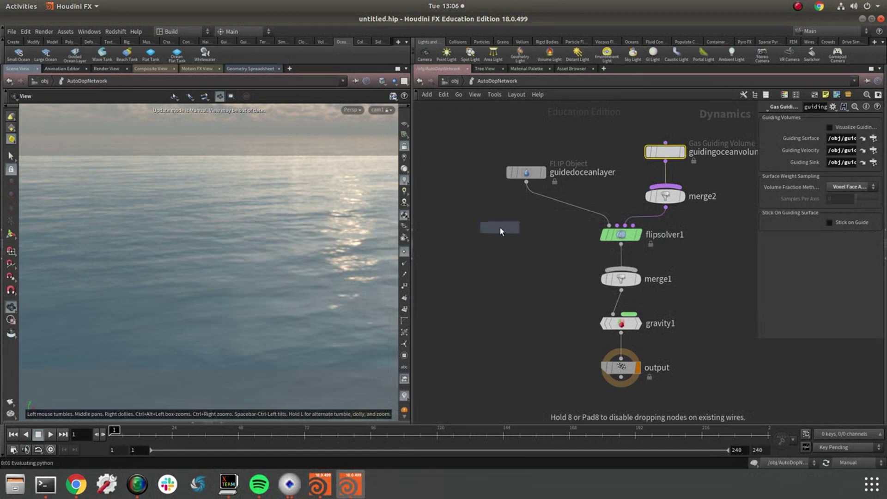
click(500, 227)
Step: Wire the static object into merge1 and order it ahead of flipsolver1 in the merge inputs
drag(499, 237, 614, 284)
click(615, 284)
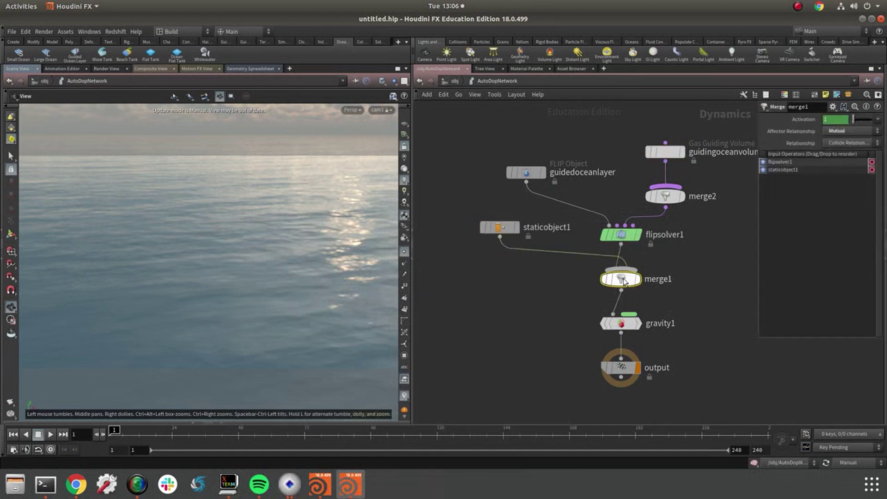
middle_drag(662, 244, 613, 257)
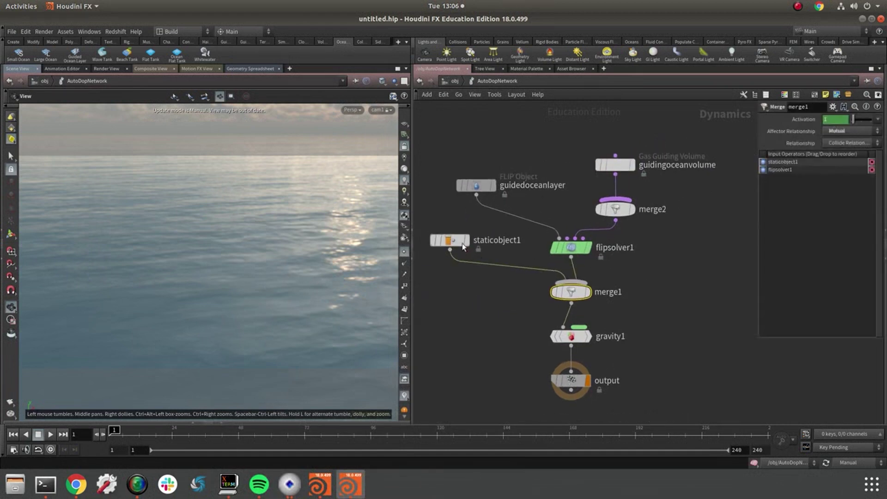
Step: Rename the static object to collider and widen its parameters
double_click(496, 242)
text(collider)
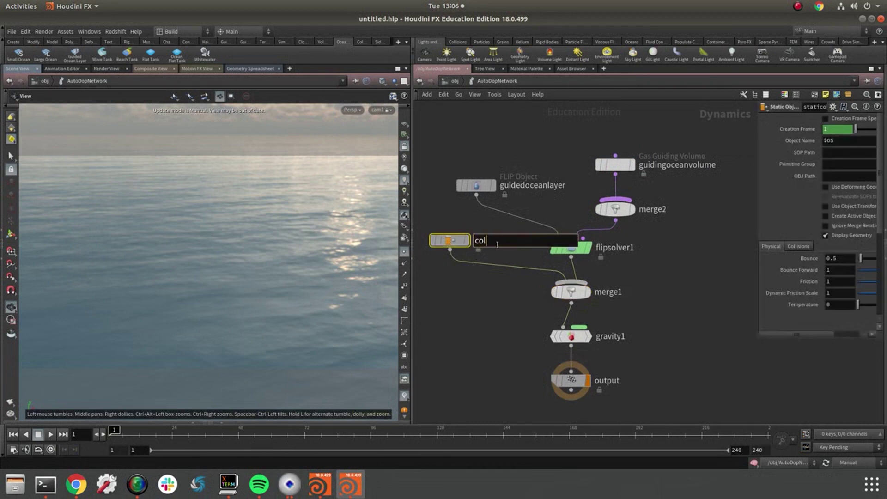
key(Return)
drag(758, 221, 572, 221)
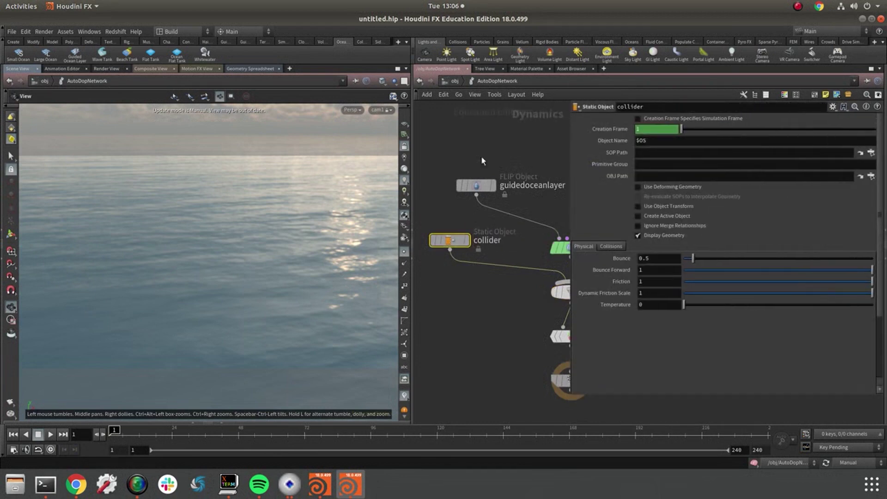
Step: Return to the object level and open the collider geometry network
click(458, 81)
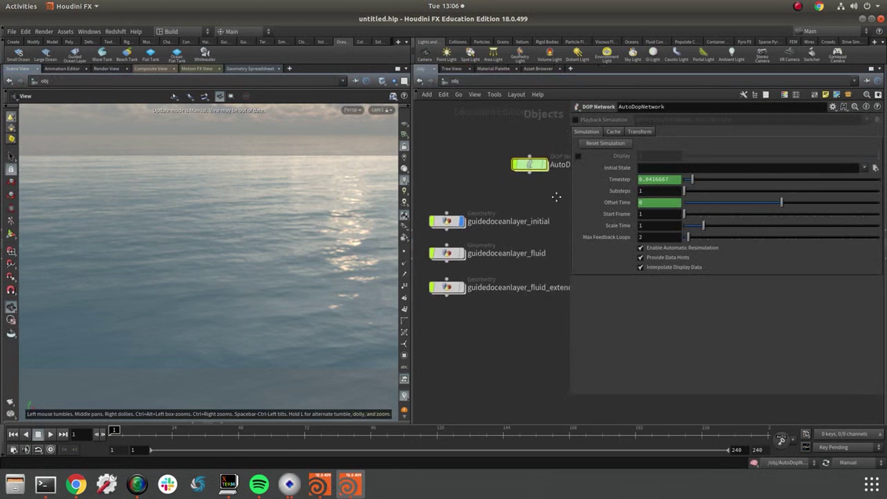
middle_drag(556, 197, 612, 232)
double_click(508, 287)
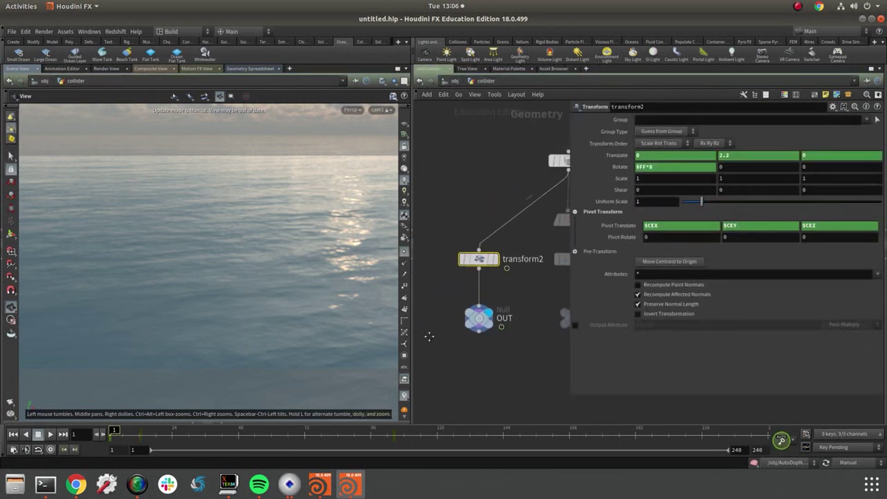
click(467, 318)
key(ctrl+c)
key(Delete)
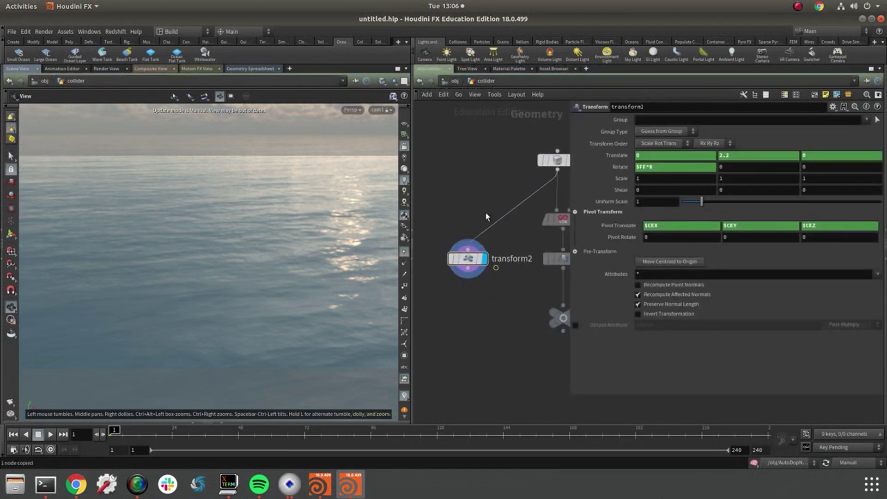
key(ctrl+z)
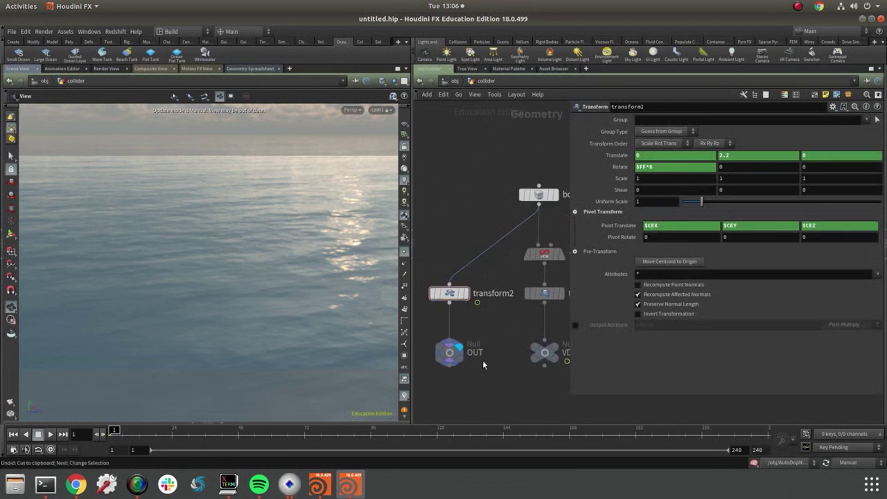
Step: Copy the OUT null into the DOP collider's SOP Path as /obj/collider/OUT and enable Use Deforming Geometry
click(450, 350)
key(ctrl+c)
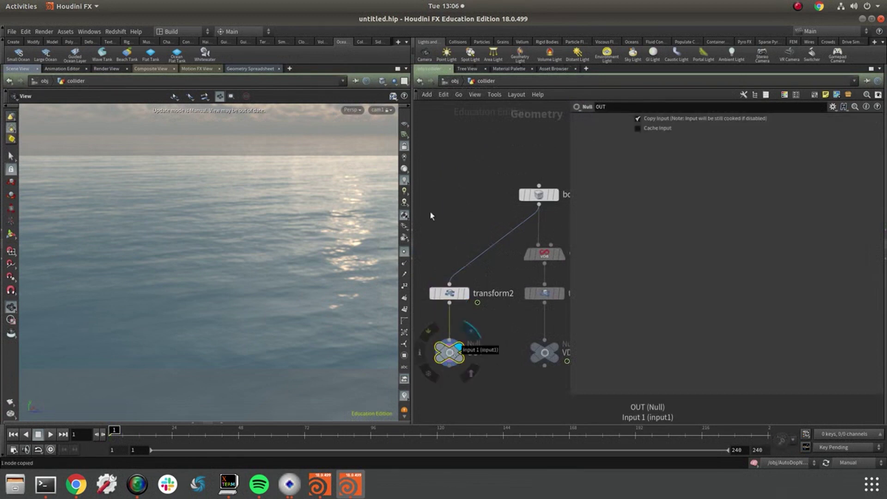
click(420, 81)
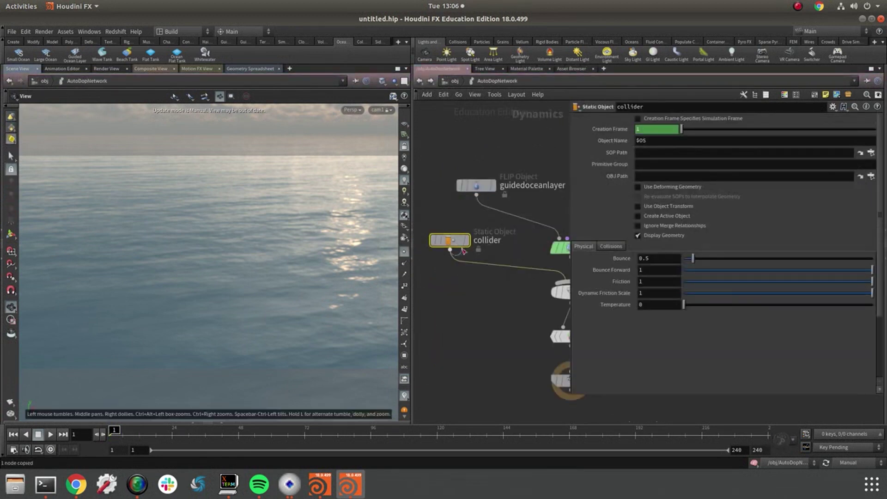
click(657, 154)
key(ctrl+v)
key(Return)
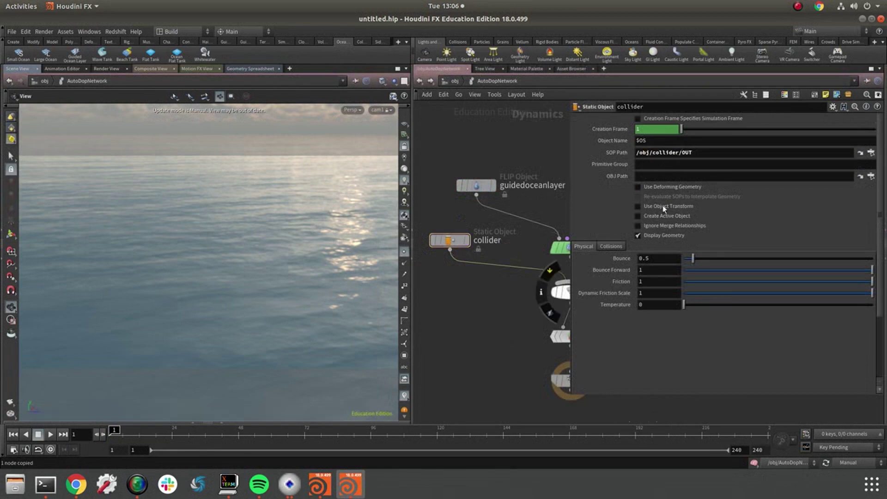
click(661, 186)
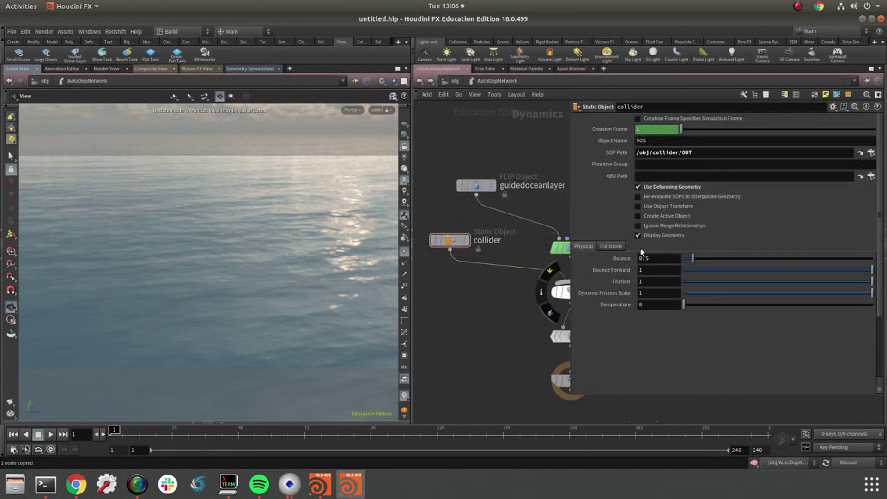
Step: Set the collider's collision detection to Use Volume Collisions and its volume mode to Volume Sample
click(611, 246)
click(667, 273)
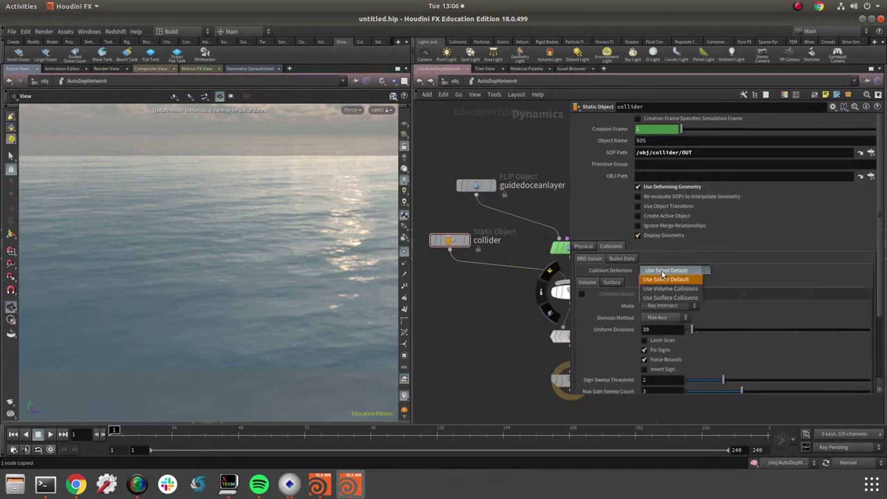
click(666, 287)
scroll(728, 267, down, 2)
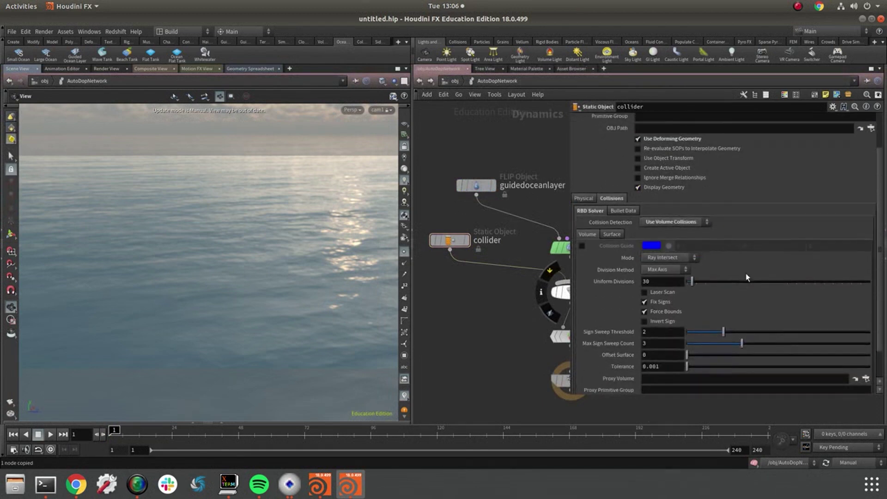
click(669, 258)
click(666, 323)
Step: Set the collider's Proxy Volume to /obj/collider/VDB_OUT and review its collision settings
scroll(721, 278, down, 2)
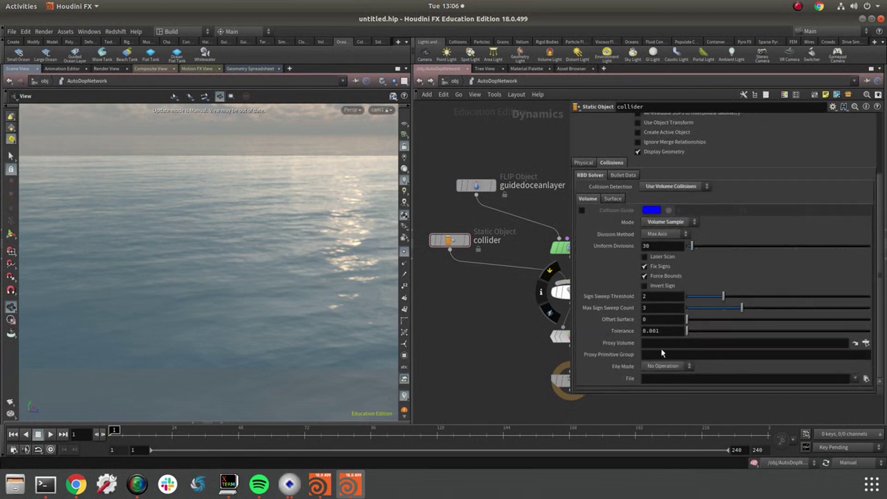
key(ctrl+v)
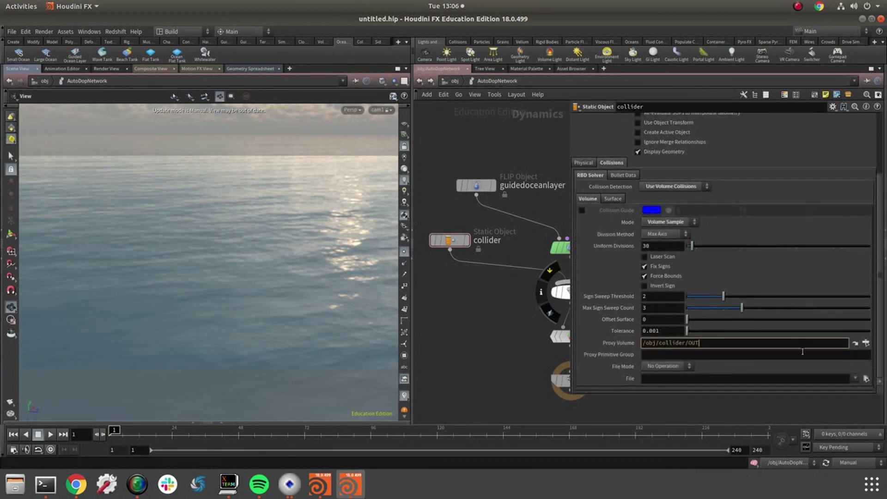
click(865, 343)
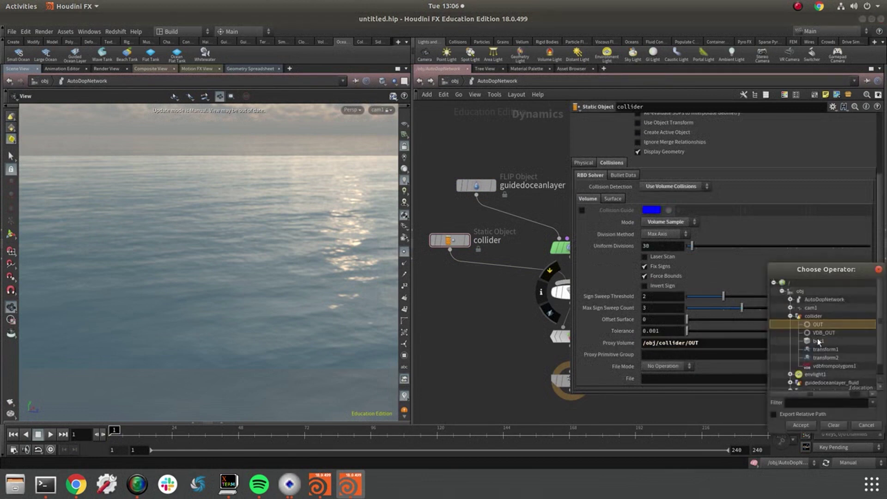
double_click(822, 332)
scroll(758, 194, up, 4)
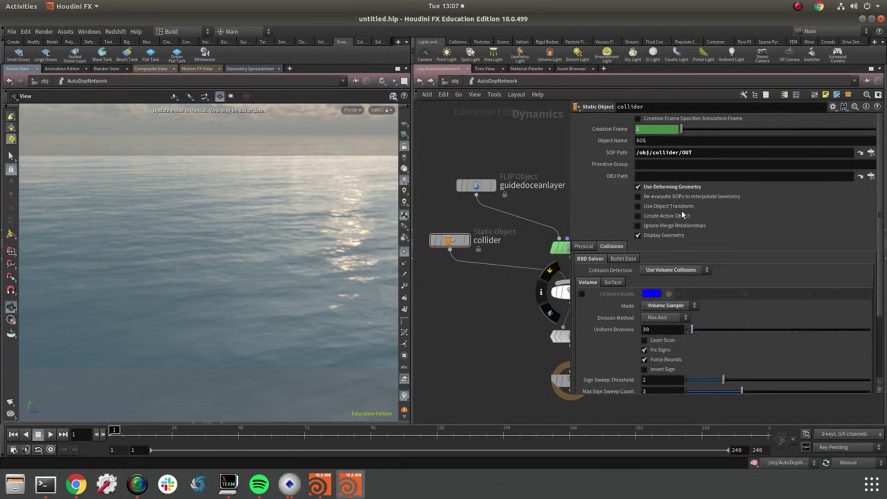
scroll(735, 204, down, 5)
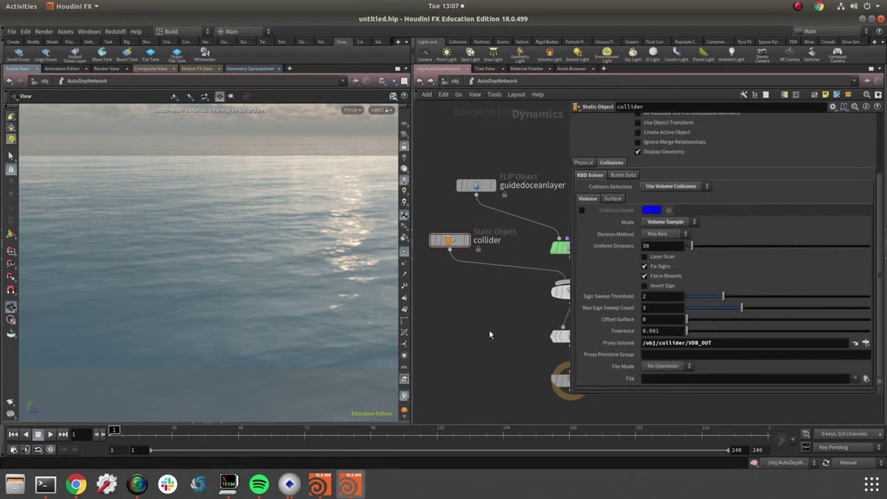
Step: Widen the network area, select guidingoceanvolume, and follow its Guiding Surface path into guidedoceanlayer_initial
middle_drag(490, 335, 473, 327)
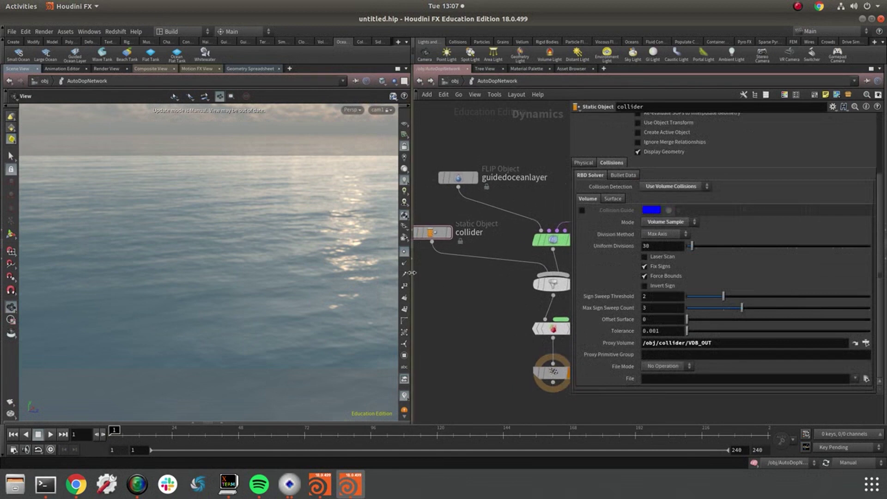
drag(411, 272, 325, 272)
click(499, 161)
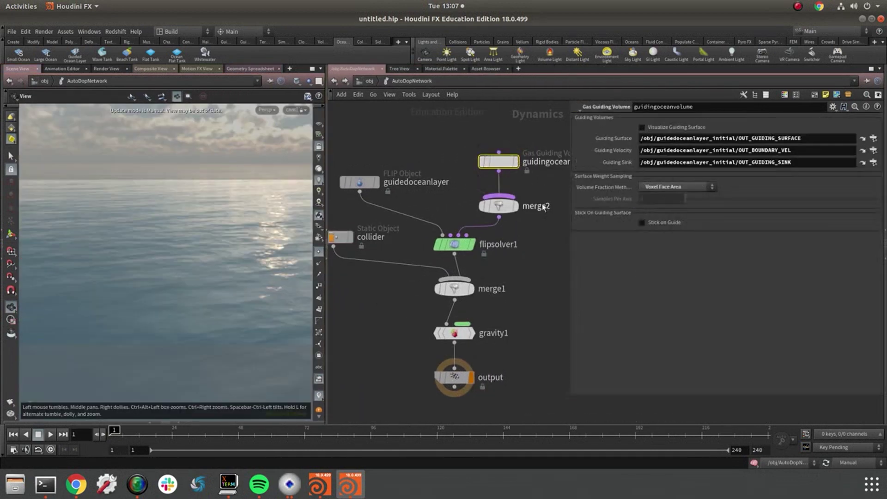
middle_drag(539, 212, 478, 239)
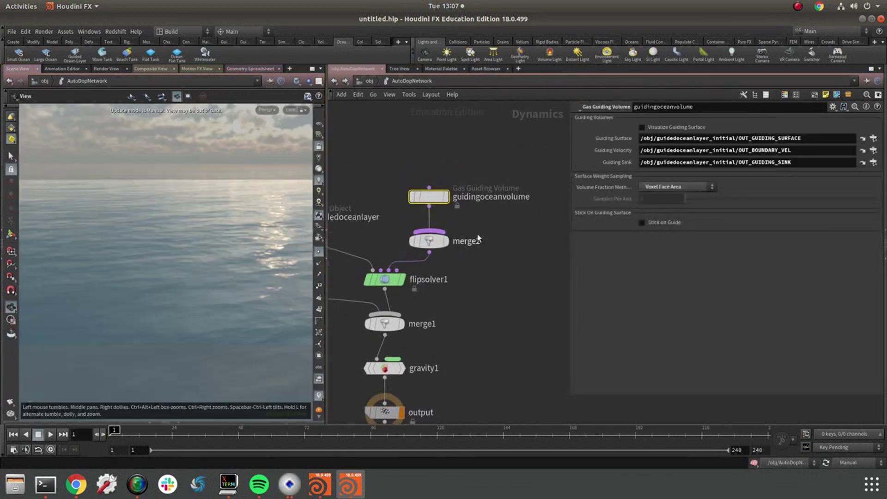
click(866, 137)
middle_drag(529, 238, 486, 232)
right_click(441, 174)
click(371, 191)
middle_drag(385, 156, 379, 174)
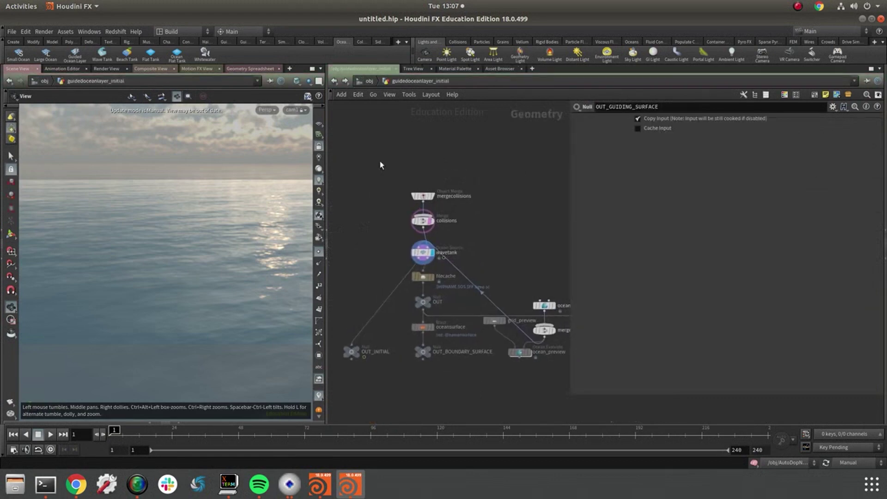
Step: Move the ocean spectrum and preview nodes above and beside wavetank, and select oceanspectrum1
drag(434, 232, 443, 234)
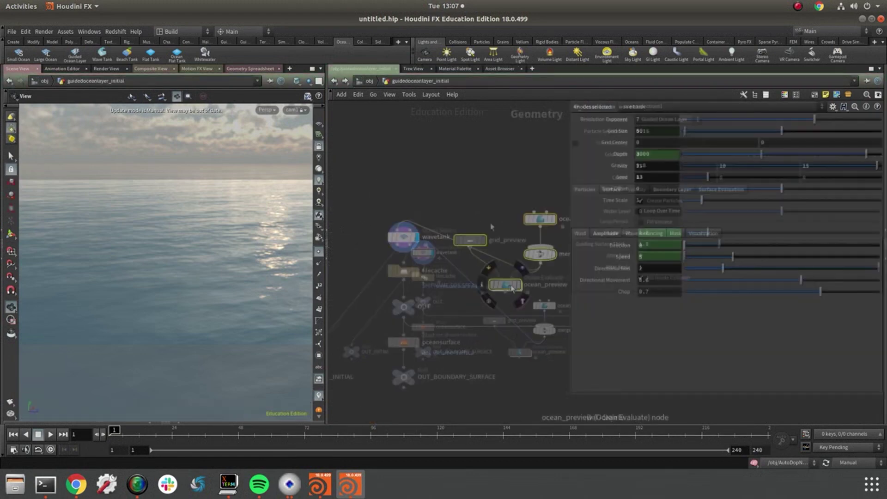
drag(507, 287, 340, 211)
middle_drag(464, 188, 519, 201)
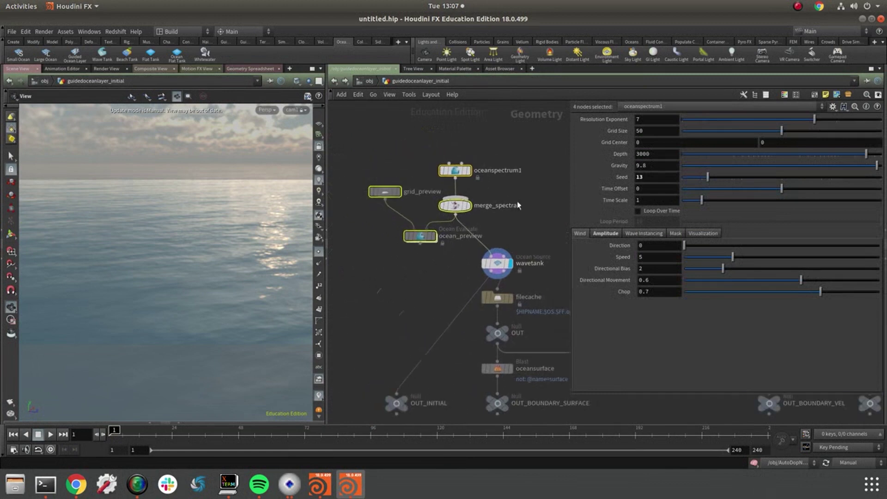
click(495, 185)
click(452, 173)
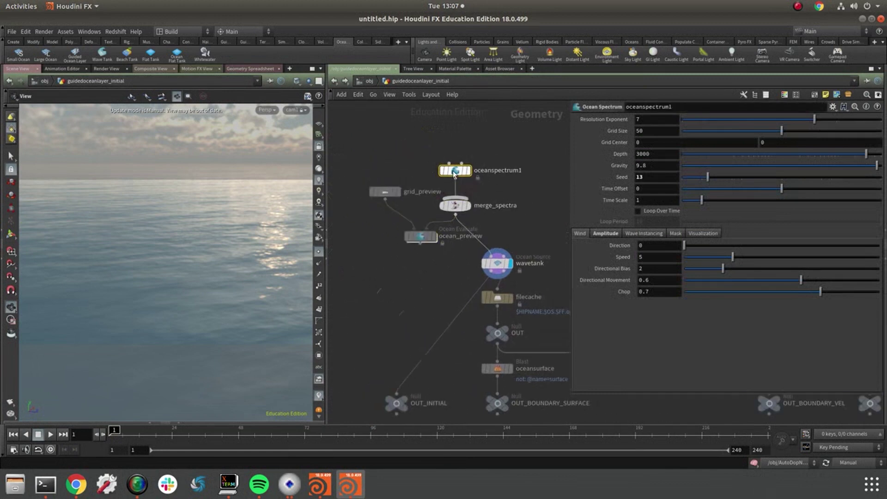
Step: Display ocean_preview, set the update mode to Auto Update, and scrub to frame 37 to examine the waves
click(431, 216)
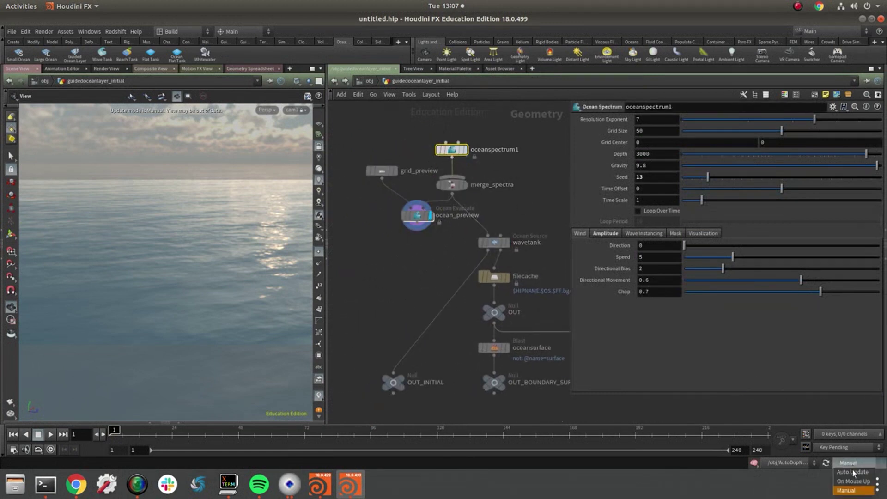
click(852, 471)
drag(235, 270, 325, 237)
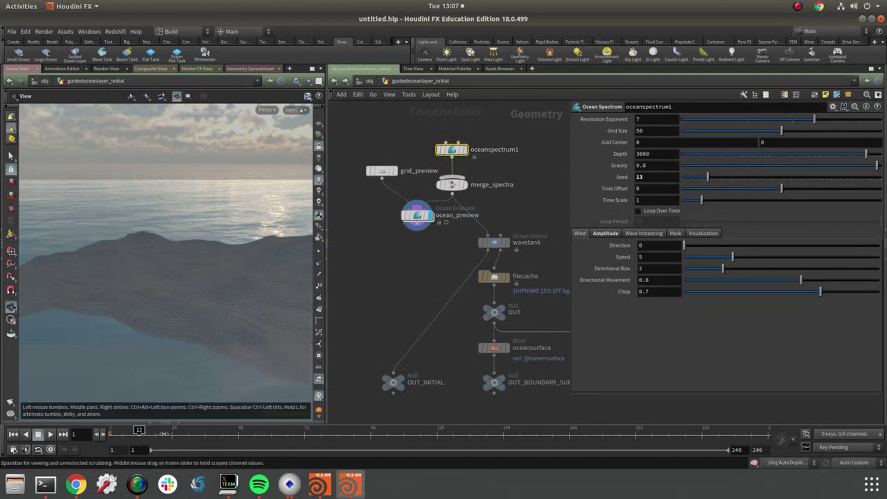
click(284, 436)
drag(284, 436, 208, 437)
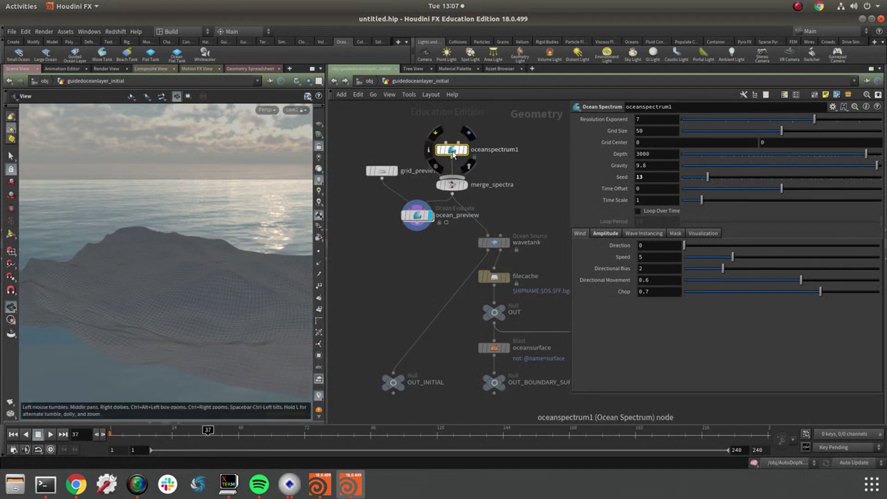
Step: Remove the expression from oceanspectrum1's amplitude Scale and set the scale to 3
click(613, 265)
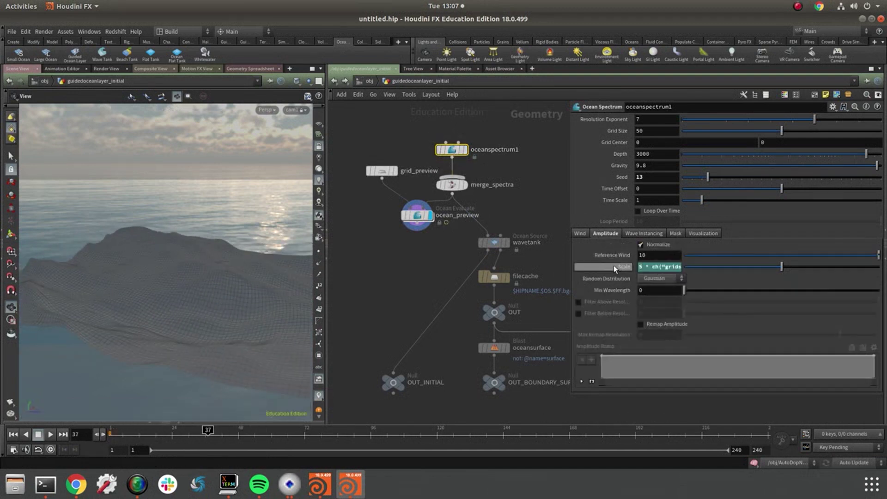
right_click(616, 268)
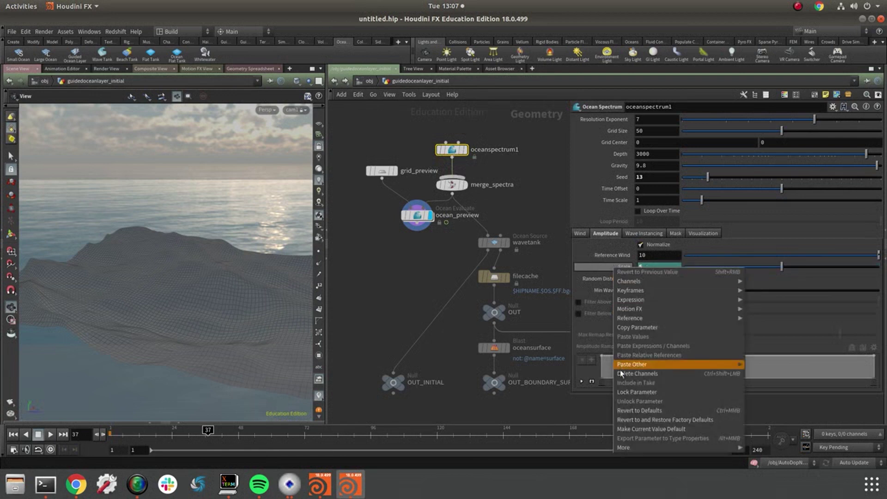
click(661, 301)
key(Return)
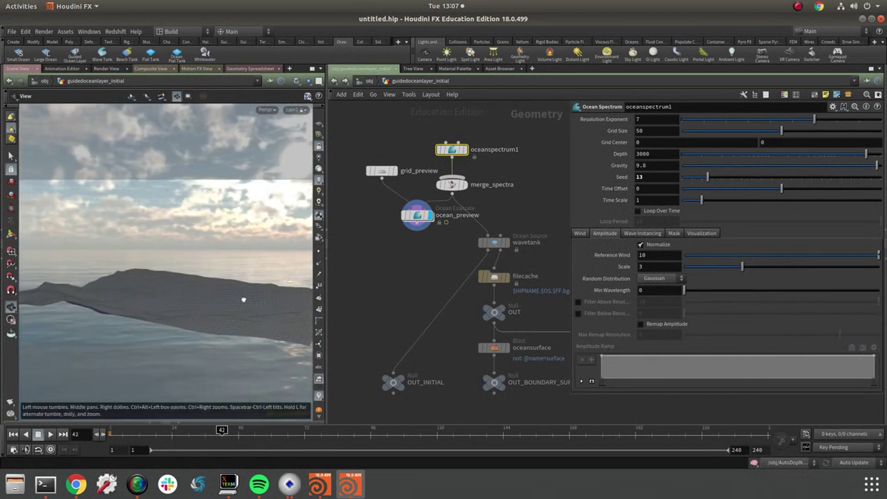
Step: Scrub ocean_preview to frame 32, then display wavetank and scrub to frame 33 to examine its particles
click(111, 436)
drag(111, 438, 197, 451)
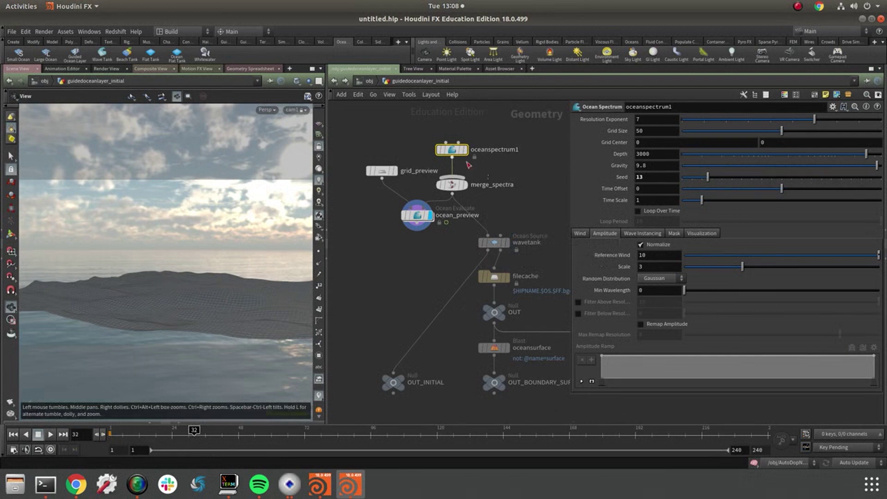
middle_drag(506, 198, 484, 186)
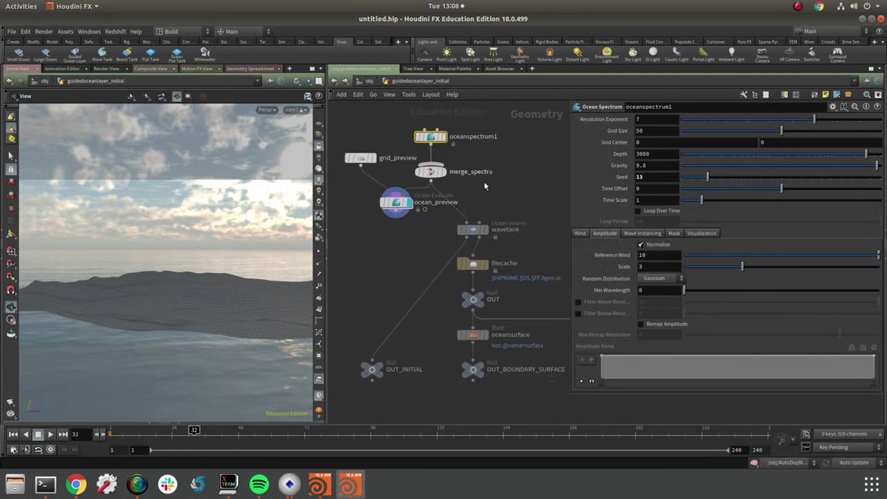
click(475, 229)
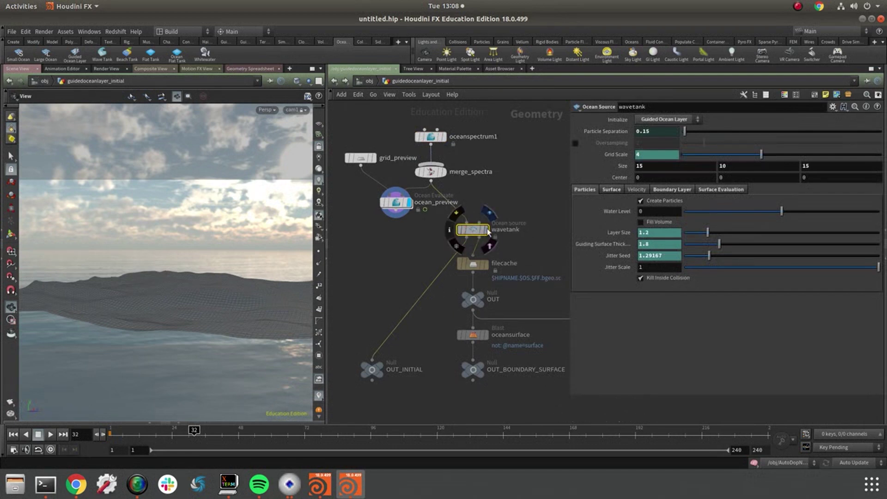
click(486, 229)
drag(211, 282, 189, 342)
mouse_move(194, 431)
mouse_down()
mouse_move(216, 432)
mouse_move(197, 431)
mouse_up()
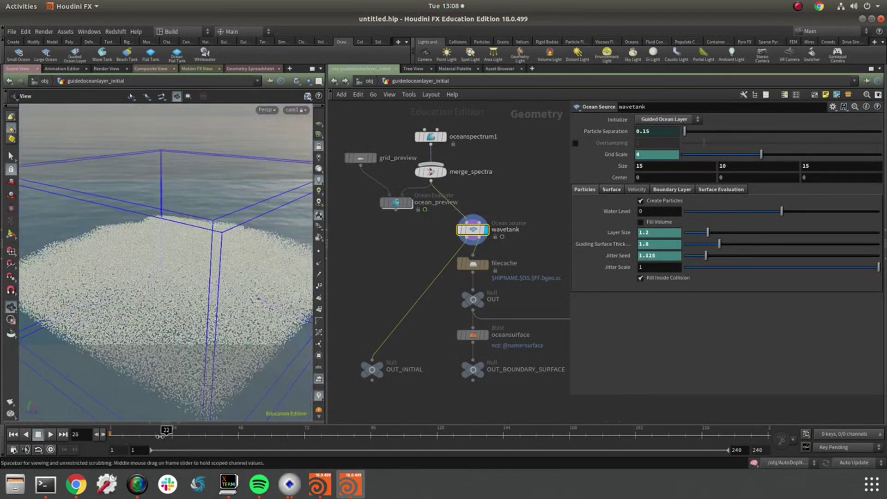
Step: Select filecache to review its save-to-file and frame range settings
click(475, 265)
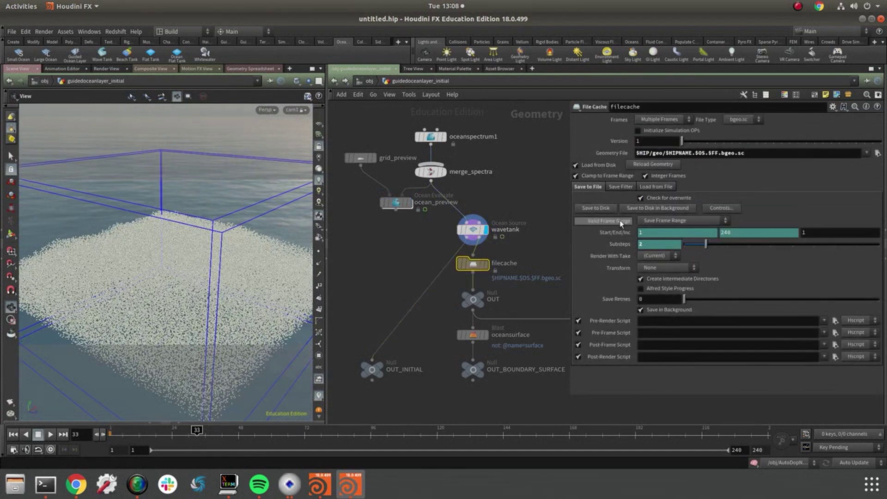
click(621, 221)
click(764, 382)
Step: Display the oceansurface blast node and inspect its node info
middle_drag(525, 314, 468, 243)
middle_drag(498, 301, 475, 308)
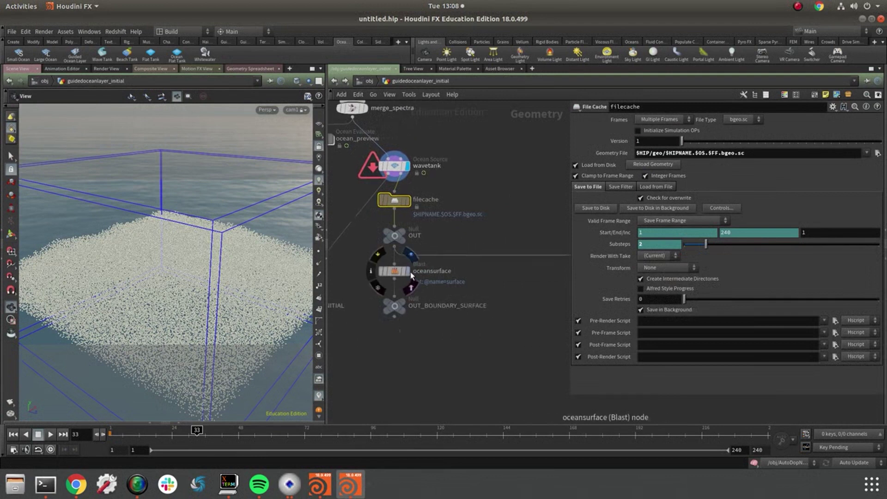
click(409, 272)
click(396, 272)
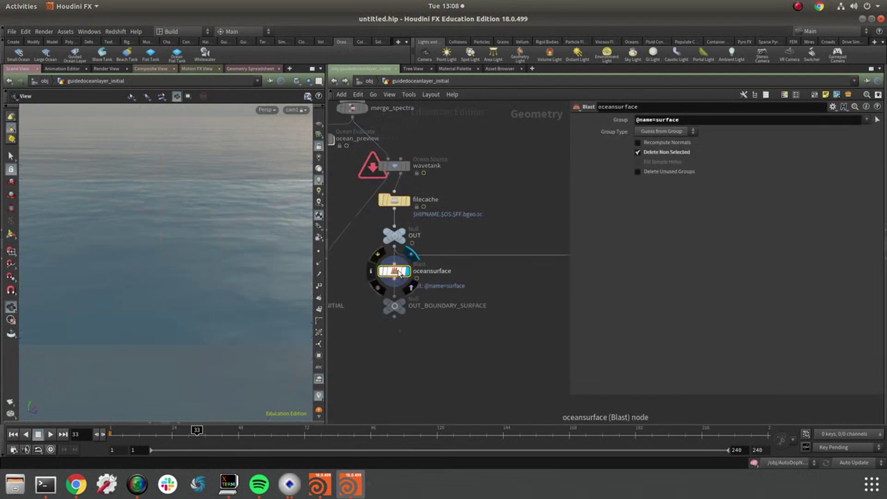
middle_click(396, 272)
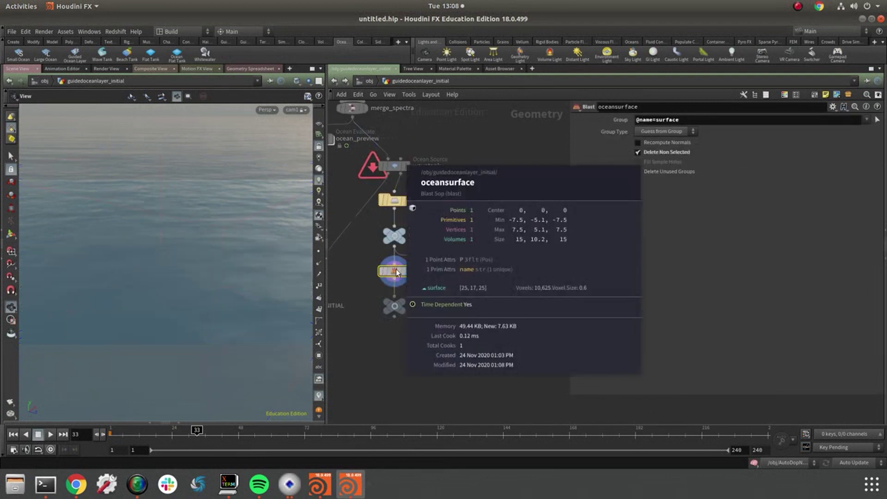
Step: Inspect the node info of the other blast branches through guidesink and guidingsurface
middle_drag(479, 330, 369, 333)
middle_drag(485, 337, 371, 348)
middle_click(456, 290)
middle_drag(552, 288, 487, 271)
middle_click(487, 272)
middle_drag(497, 379, 389, 393)
middle_click(483, 286)
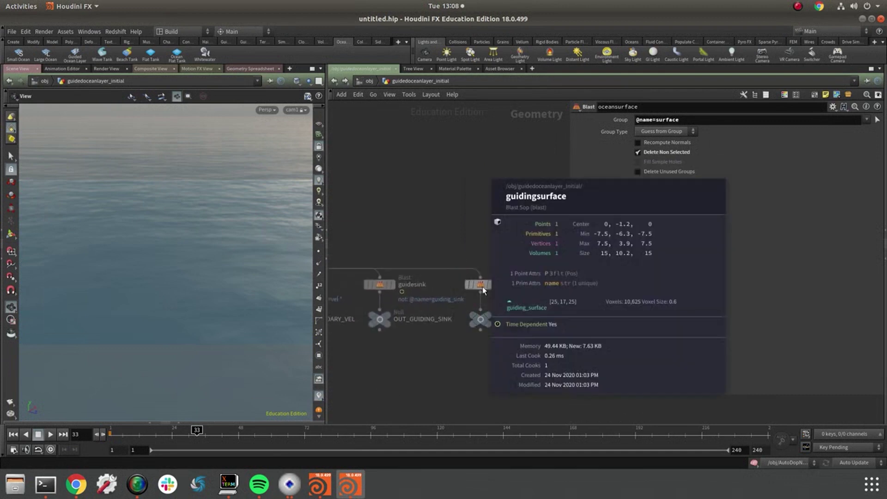
Step: Add a Primitive node below OUT_BOUNDARY_SURFACE, fed by that null, and display it
middle_drag(412, 376, 504, 351)
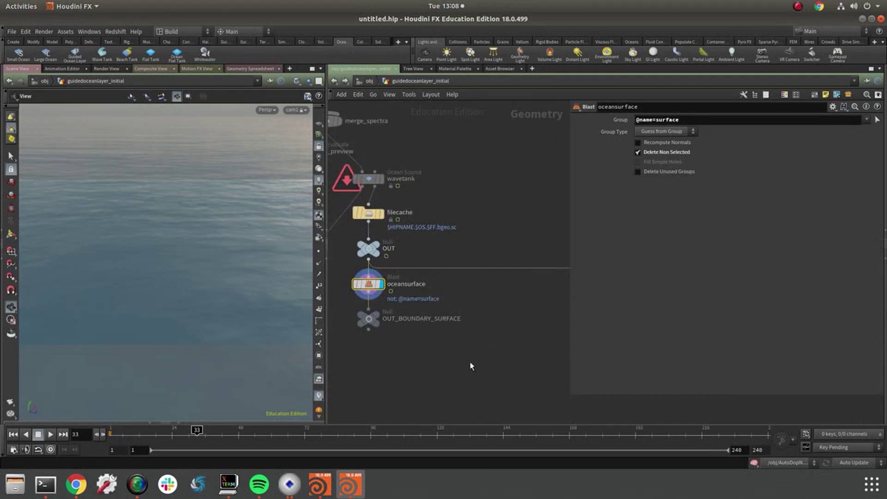
scroll(478, 356, down, 1)
middle_drag(415, 373, 491, 369)
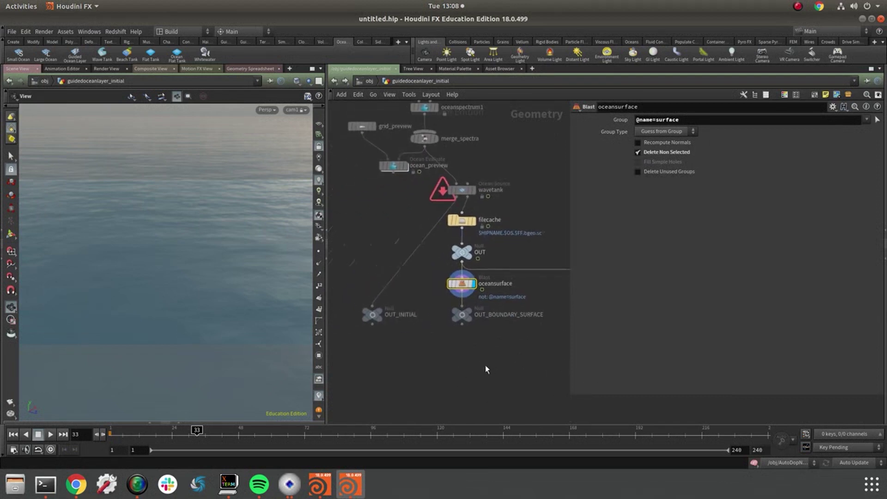
key(Tab)
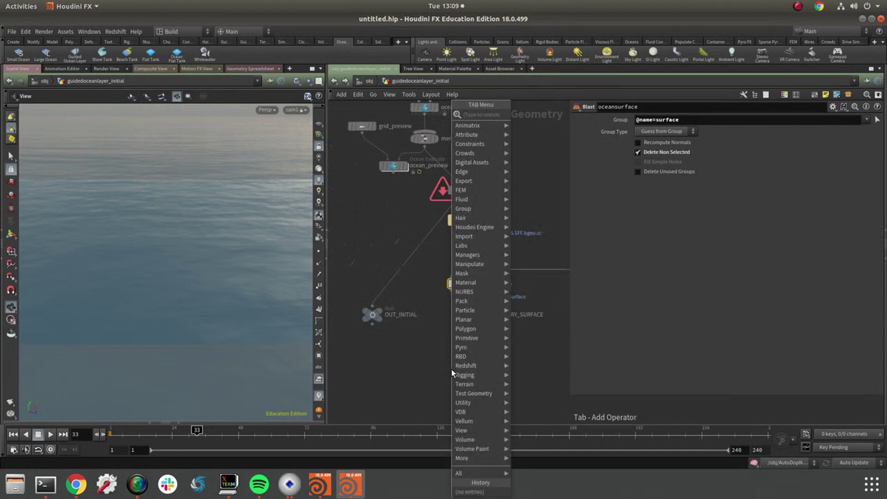
text(primit)
key(Return)
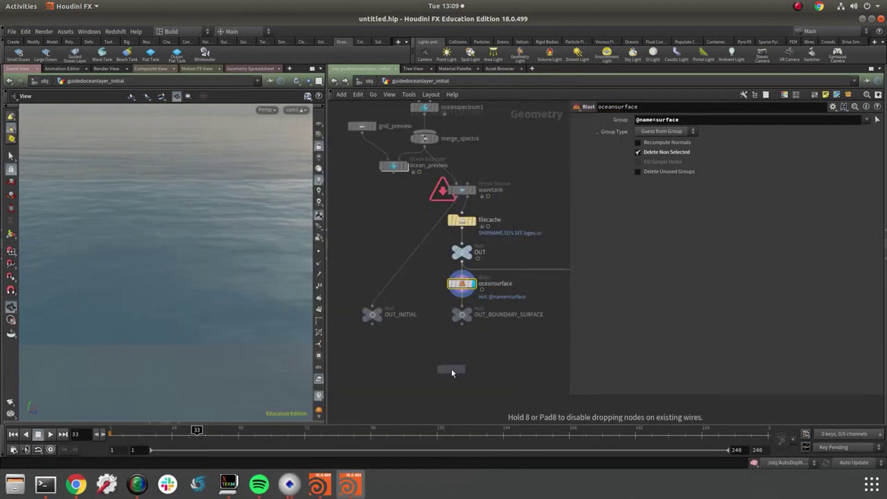
click(417, 367)
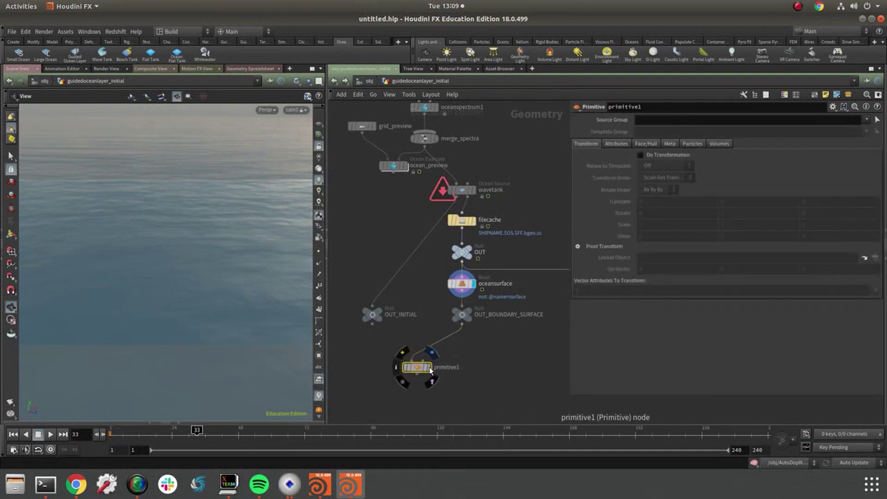
click(427, 368)
Step: Enable Adjust Visualization for volumes on primitive1 and set its Display Mode to Isosurface
click(718, 147)
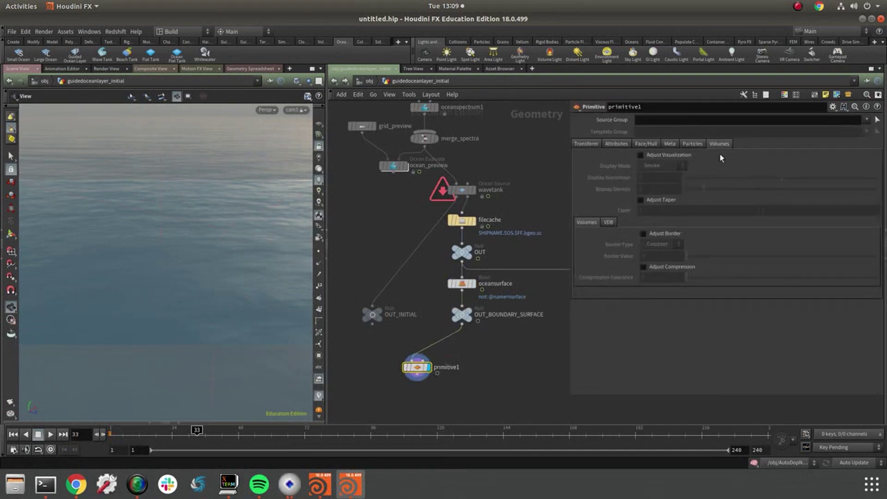
click(660, 155)
click(658, 165)
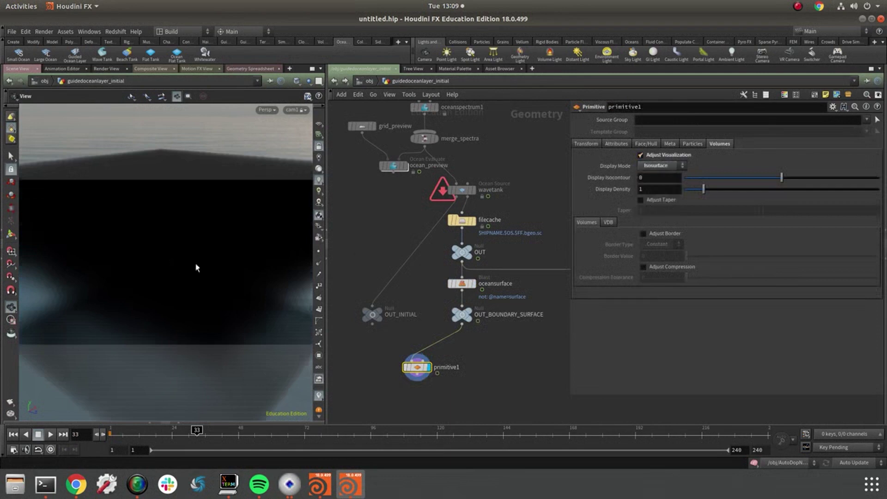
scroll(200, 267, down, 6)
drag(186, 269, 182, 261)
right_drag(182, 261, 224, 246)
drag(224, 246, 232, 277)
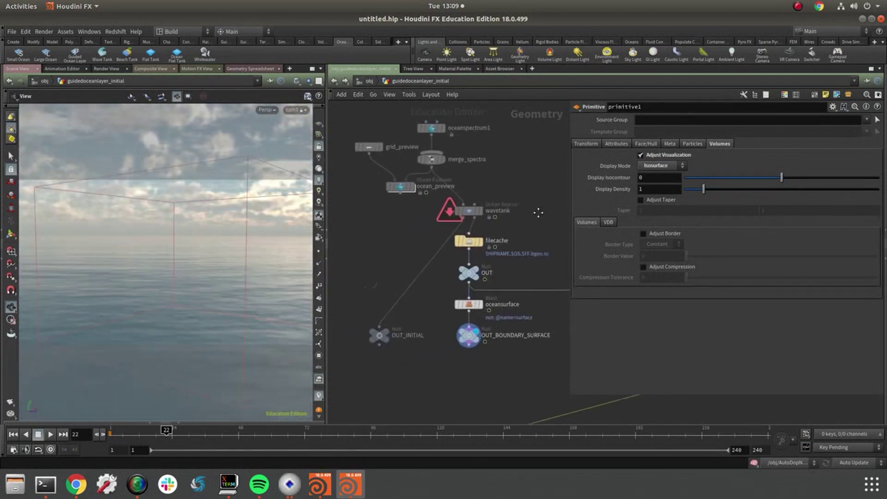
Step: Select filecache again and review its place in the branch feeding OUT_BOUNDARY_SURFACE
middle_drag(538, 212, 525, 213)
click(454, 242)
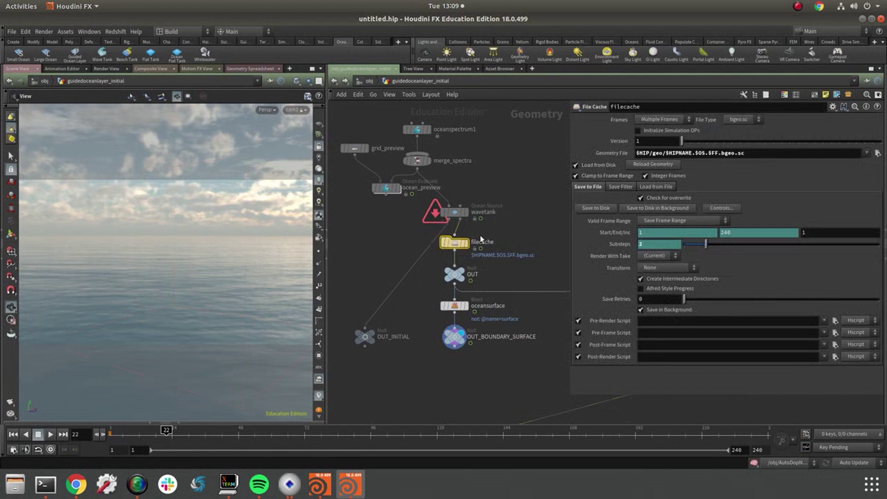
middle_drag(525, 273, 479, 242)
middle_drag(472, 361, 446, 349)
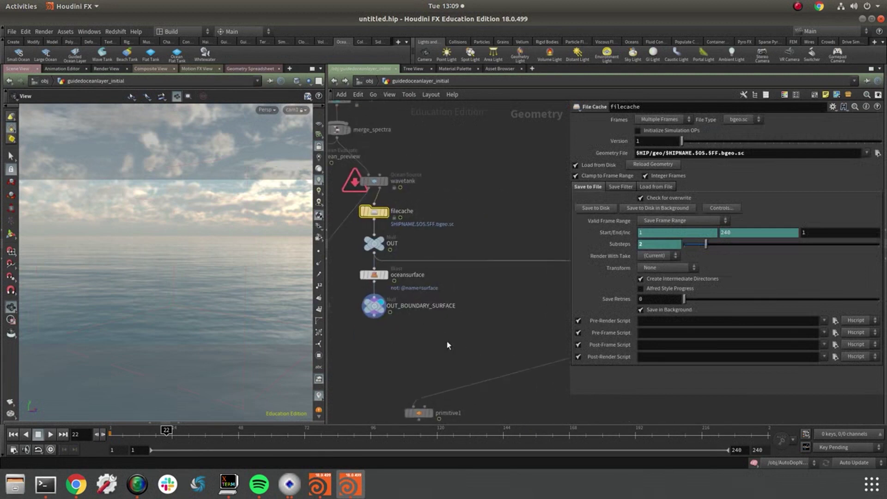
Step: Return to AutoDopNetwork, interrupt the simulation cook, set the update mode to Manual, and go to frame 1
click(335, 81)
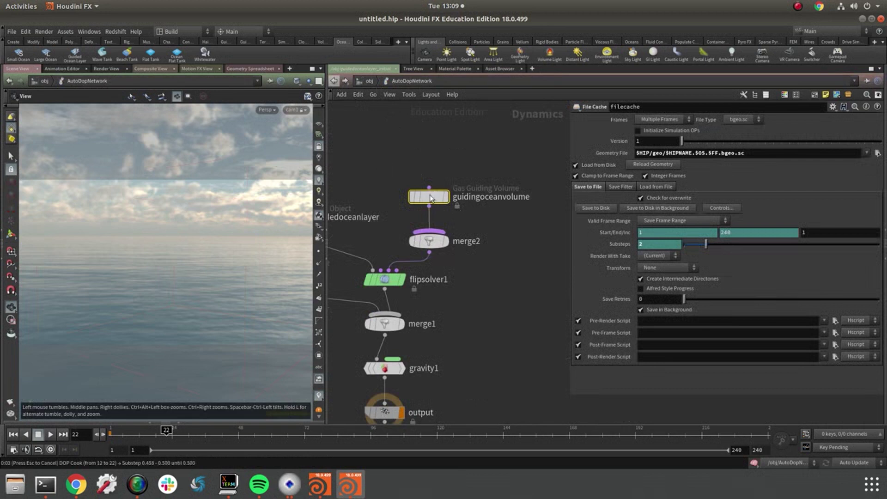
key(Escape)
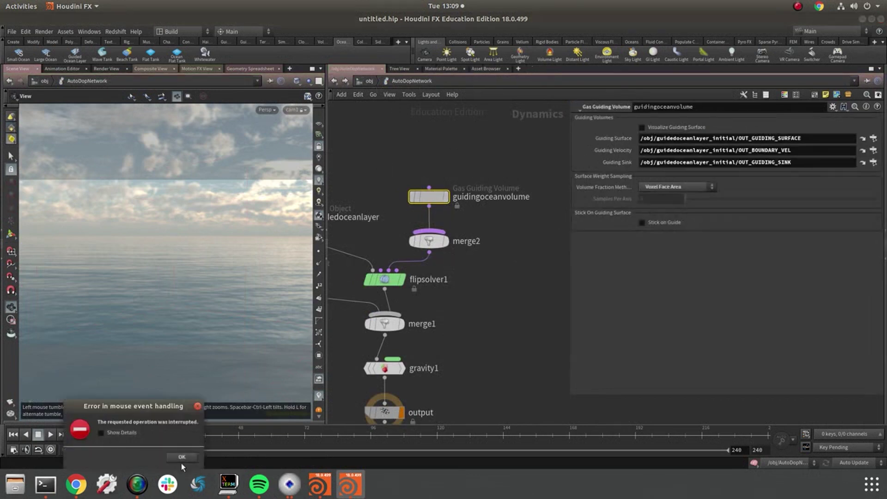
click(182, 456)
click(848, 464)
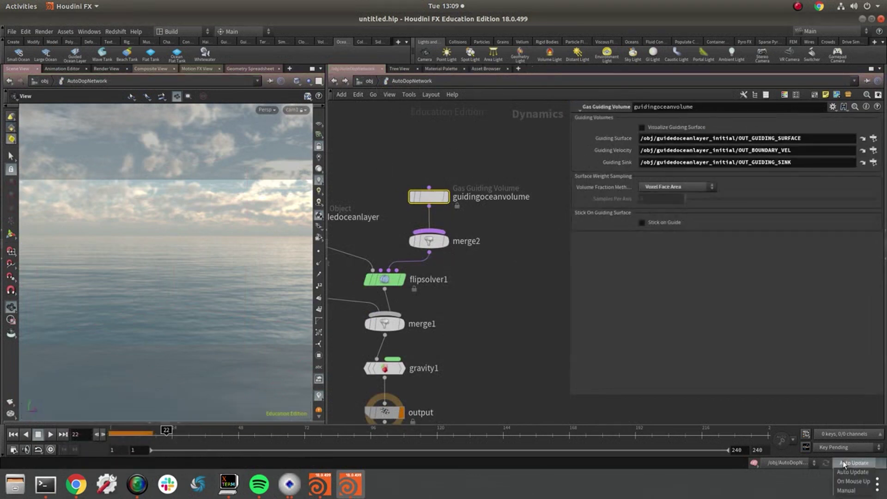
click(846, 491)
click(111, 435)
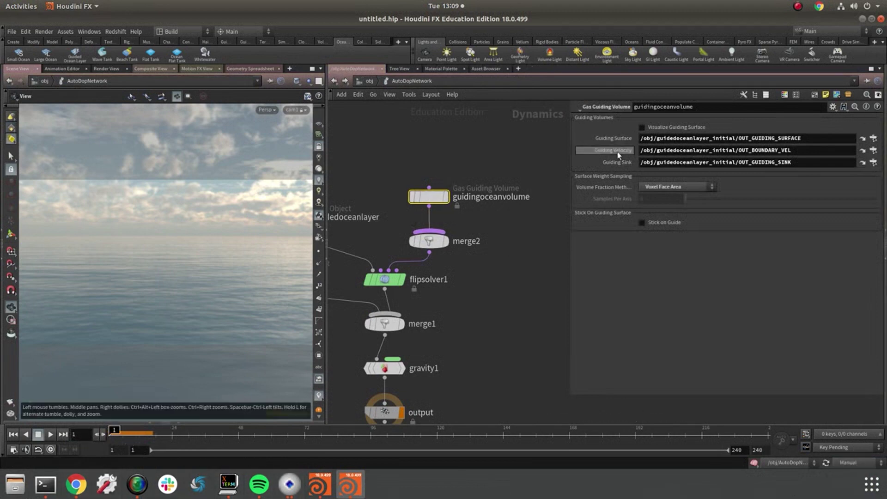
Step: Select flipsolver1 in the AutoDopNetwork to review its Substeps settings
middle_drag(472, 274, 544, 228)
click(458, 235)
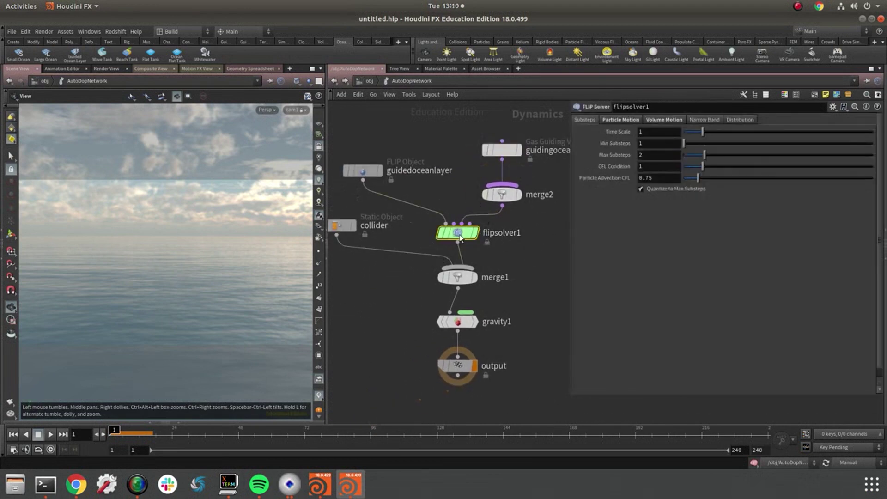
middle_drag(408, 369, 421, 365)
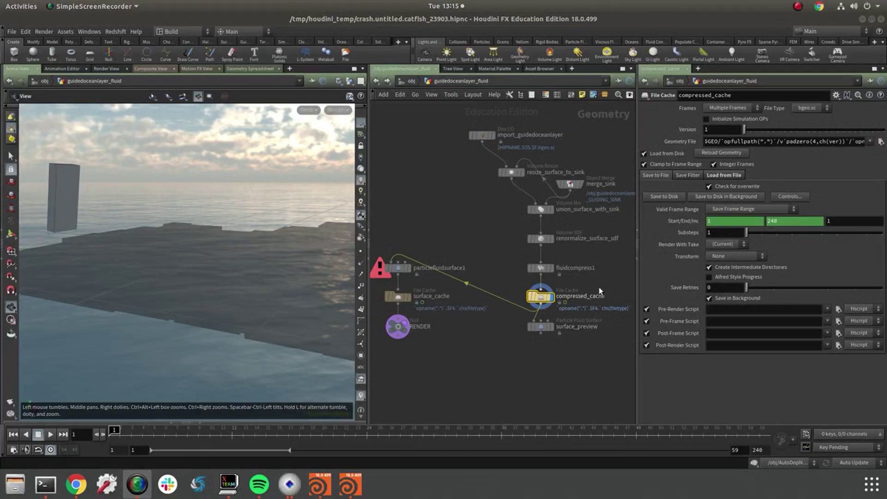
Step: Display surface_cache in guidedoceanlayer_fluid and advance from frame 1 to frame 23 to examine the meshed fluid surface
mouse_move(131, 433)
mouse_down()
mouse_move(319, 434)
mouse_move(100, 434)
mouse_move(137, 435)
mouse_up()
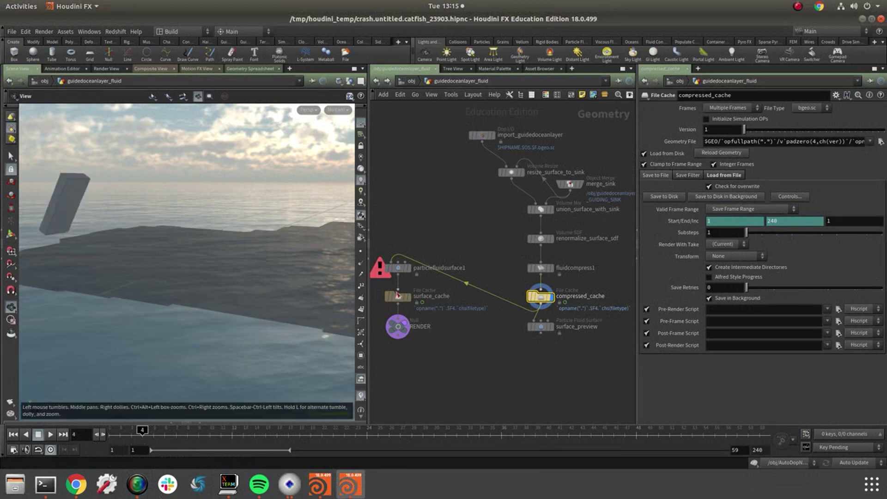
click(410, 299)
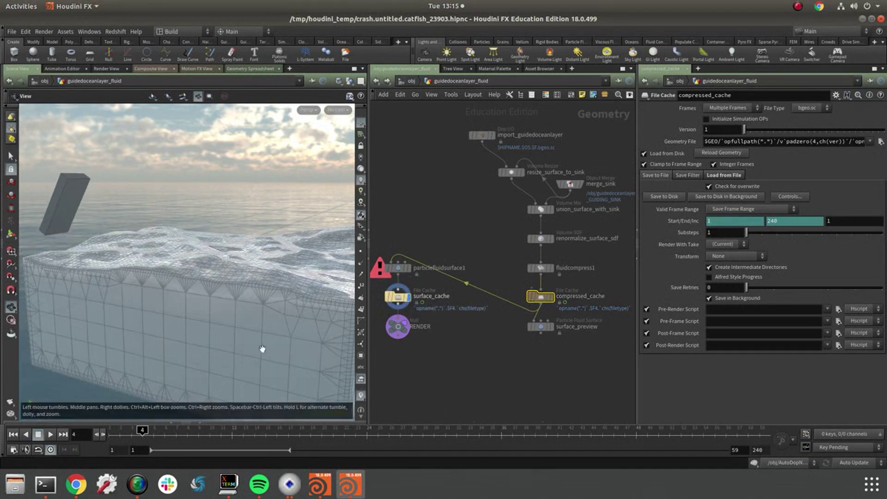
click(113, 434)
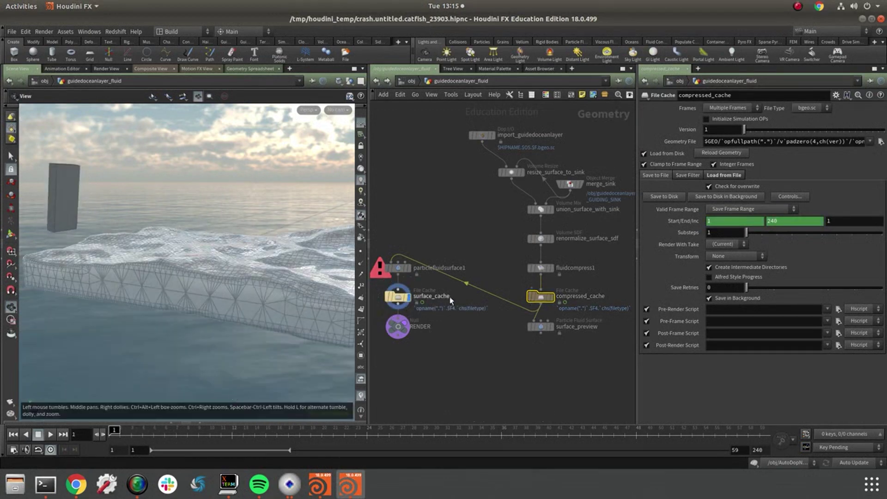
click(62, 435)
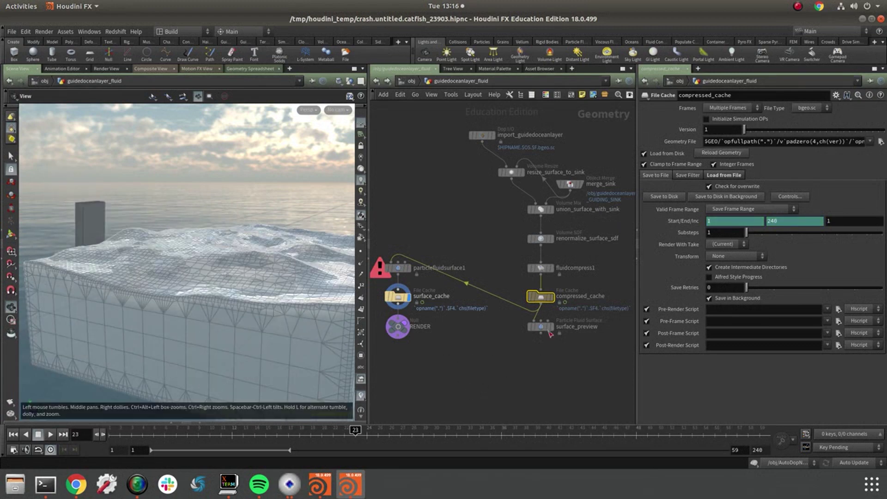
middle_drag(451, 385, 485, 364)
right_drag(272, 241, 223, 248)
drag(223, 248, 273, 230)
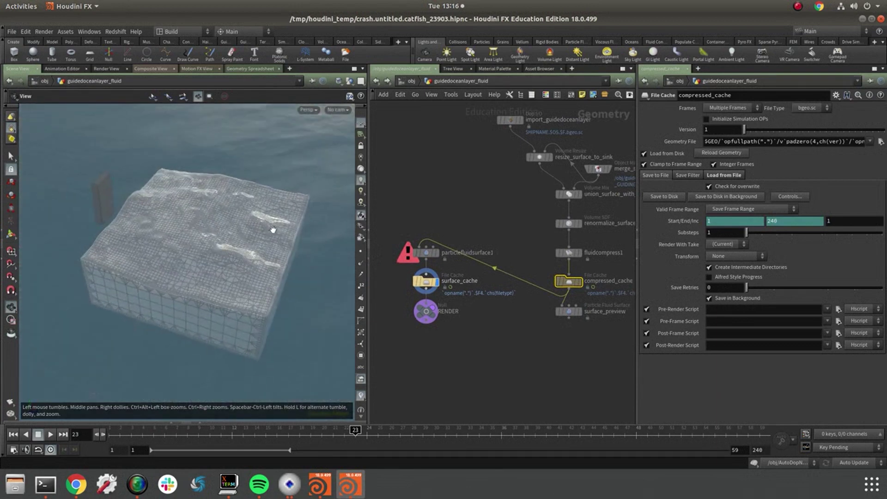
drag(231, 277, 251, 280)
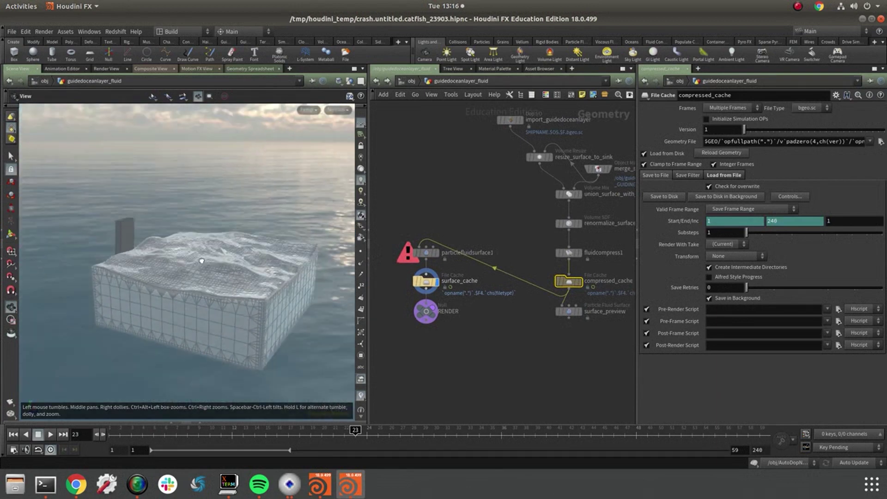
Step: Go up to the object level and open the guidedoceanlayer_fluid_extended network
click(410, 81)
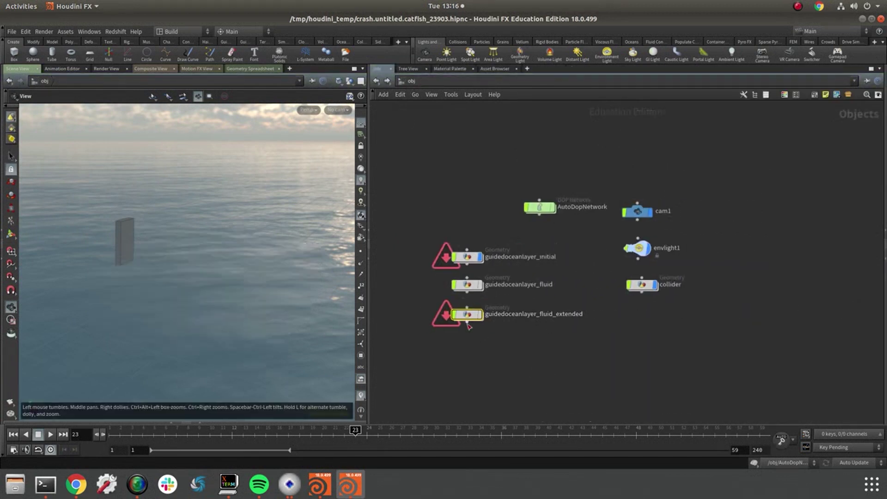
mouse_move(473, 321)
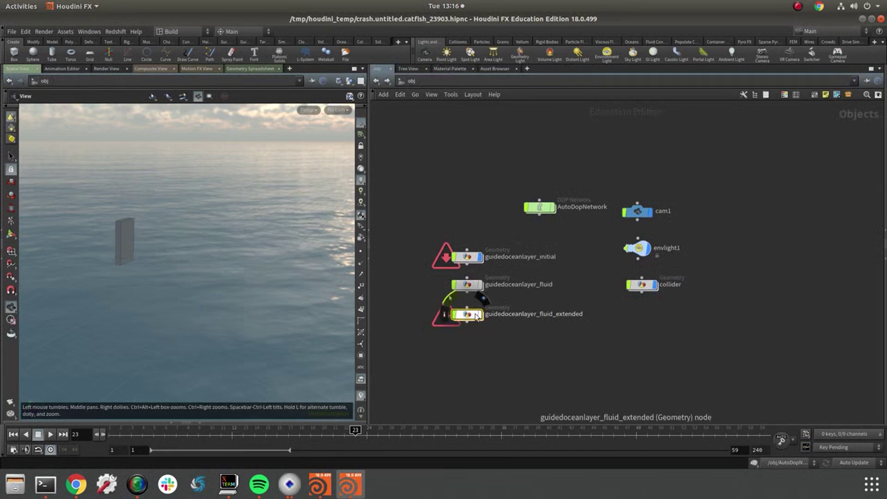
double_click(467, 315)
Step: Move import_cached_fluid, particlefluidsurface1 and RENDER together away from the other nodes to spread out the network
drag(657, 255, 399, 192)
scroll(462, 206, up, 4)
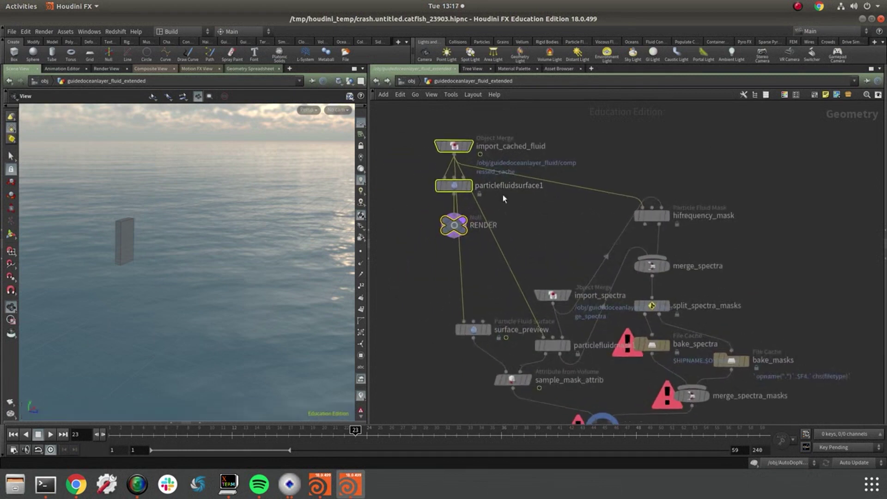
drag(454, 185, 400, 218)
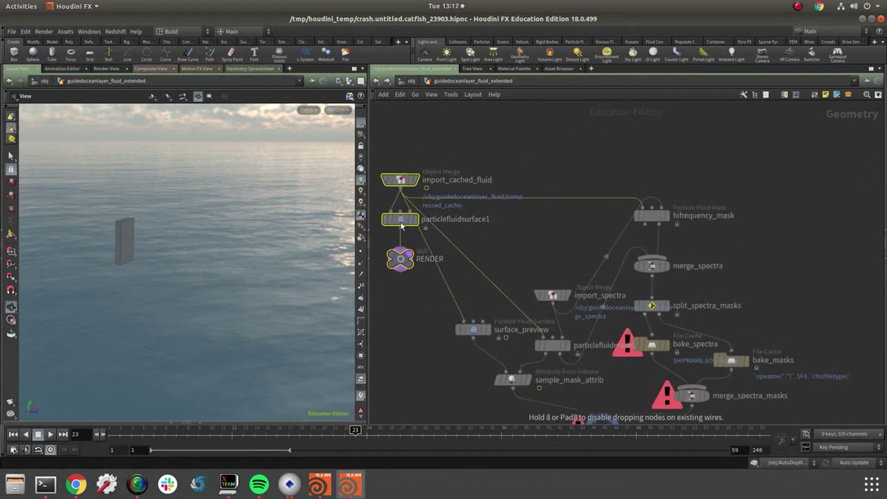
Step: Display import_cached_fluid, follow its Object 1 reference to the compressed_cache node, and return to the extended ocean network
click(415, 180)
key(p)
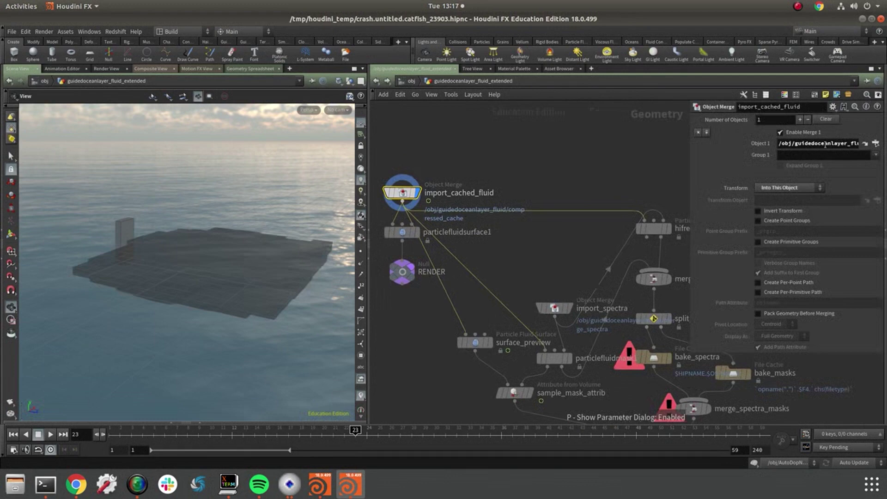
click(864, 143)
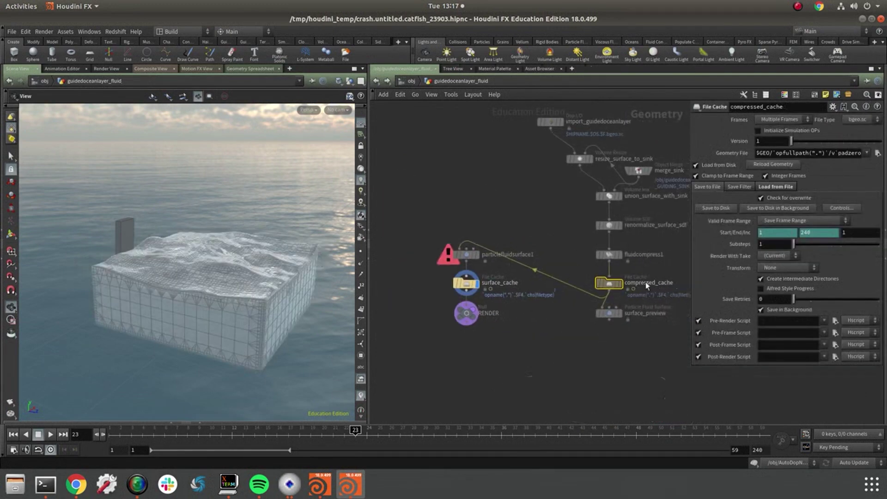
click(376, 81)
Step: Review the Regions settings of particlefluidsurface1 and display its meshed surface
drag(446, 275, 406, 283)
click(412, 237)
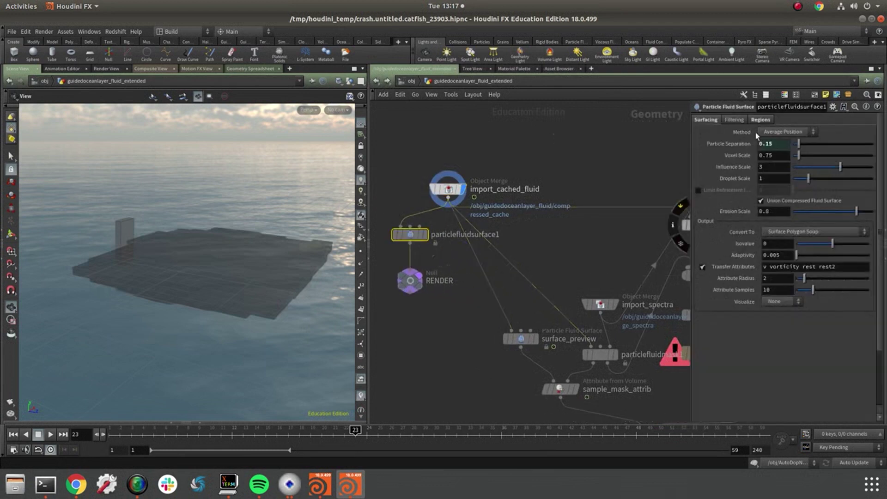
click(760, 120)
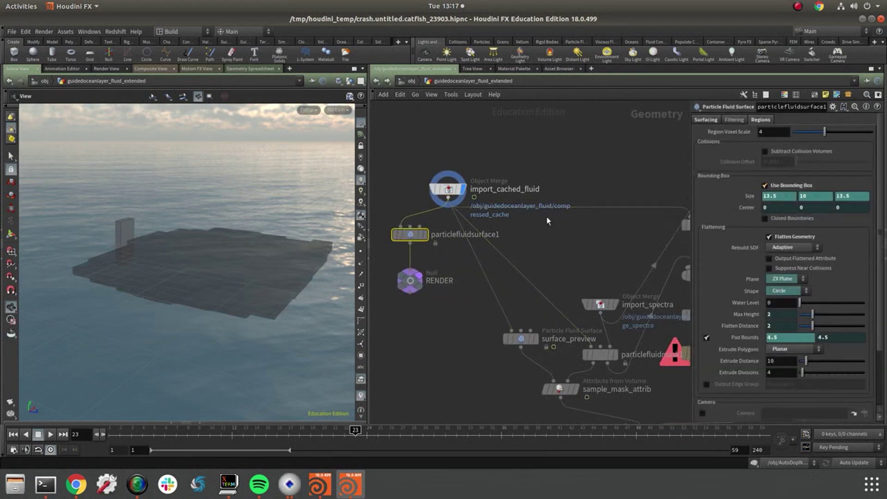
mouse_move(431, 235)
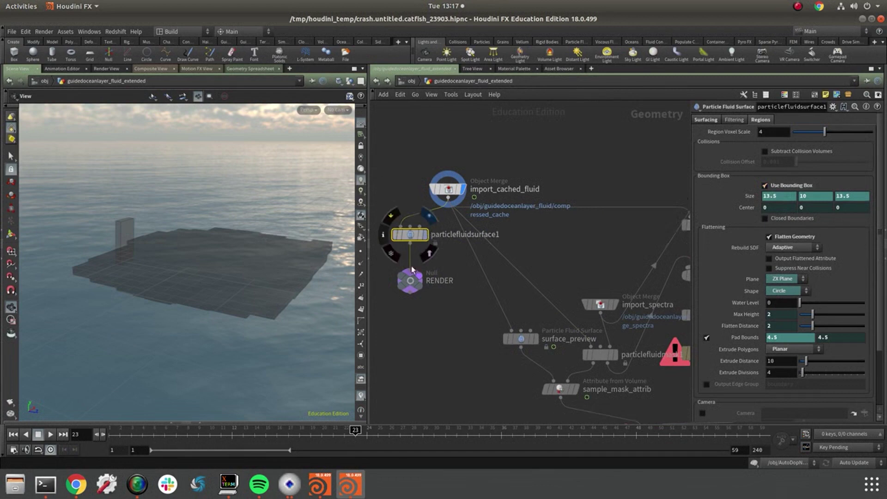
drag(218, 297, 265, 277)
mouse_move(418, 236)
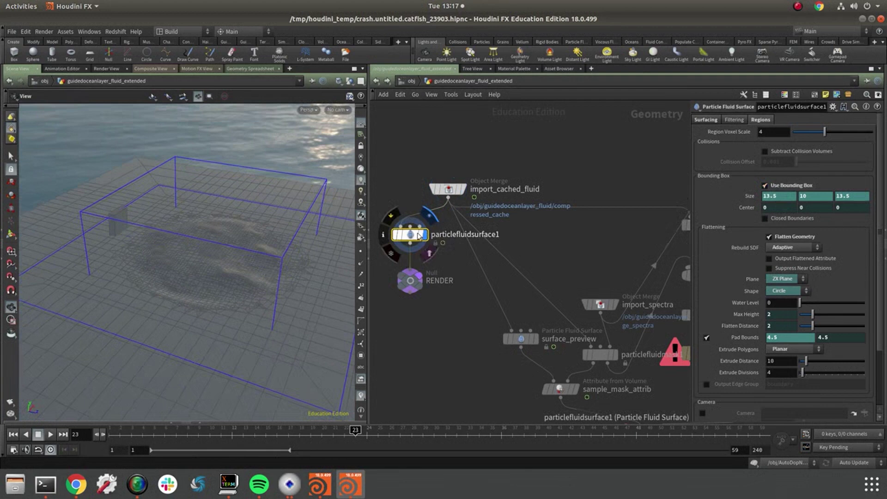
Step: Set the Extrude Distance of particlefluidsurface1 to 200 and look through cam1
scroll(775, 312, down, 3)
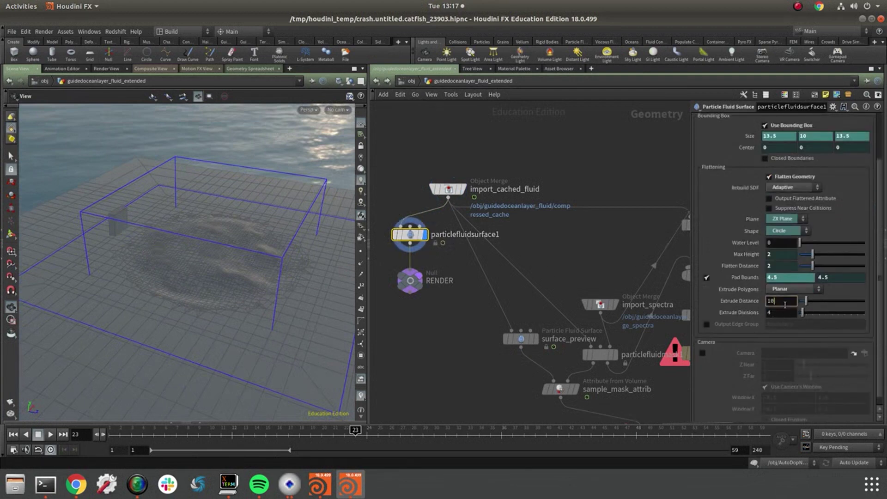
key(Return)
click(337, 109)
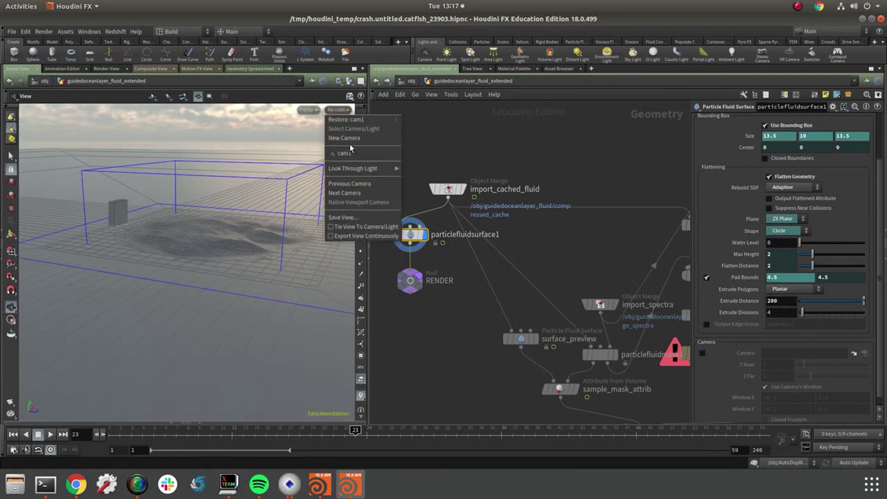
click(346, 153)
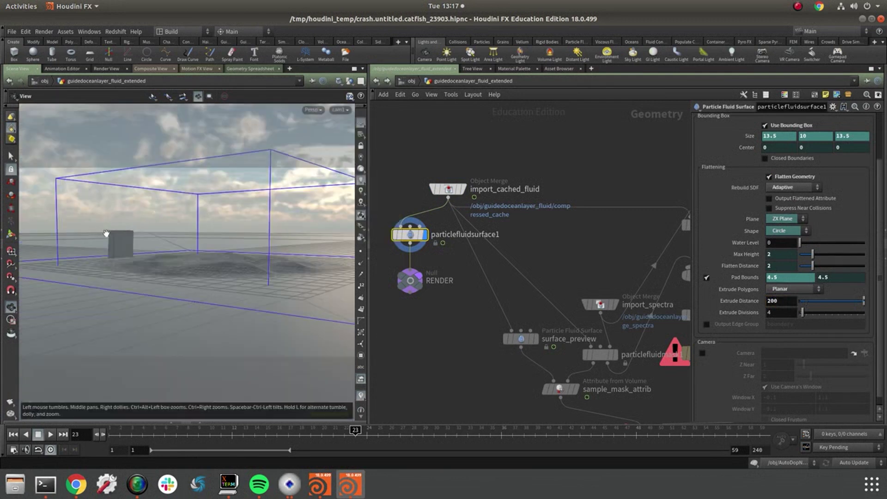
Step: Insert a Circle from Edges node between particlefluidsurface1 and RENDER and display it
middle_drag(392, 318, 452, 315)
drag(455, 303, 439, 332)
key(Tab)
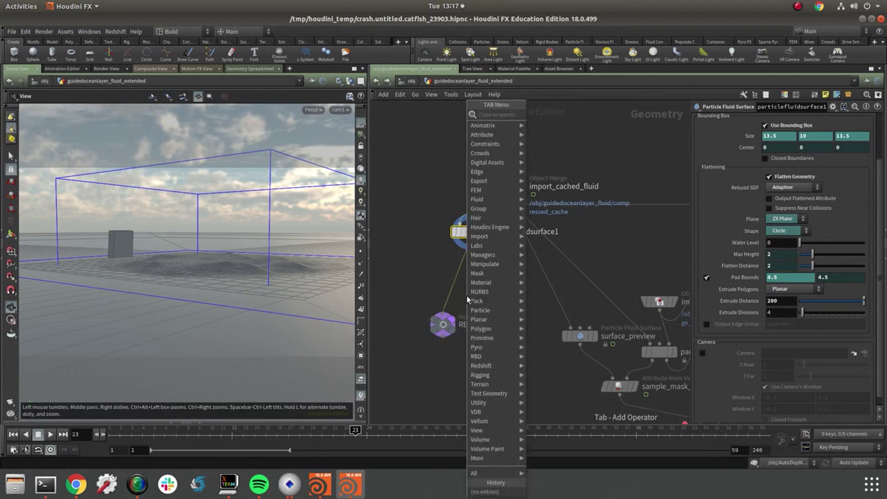
text(circl)
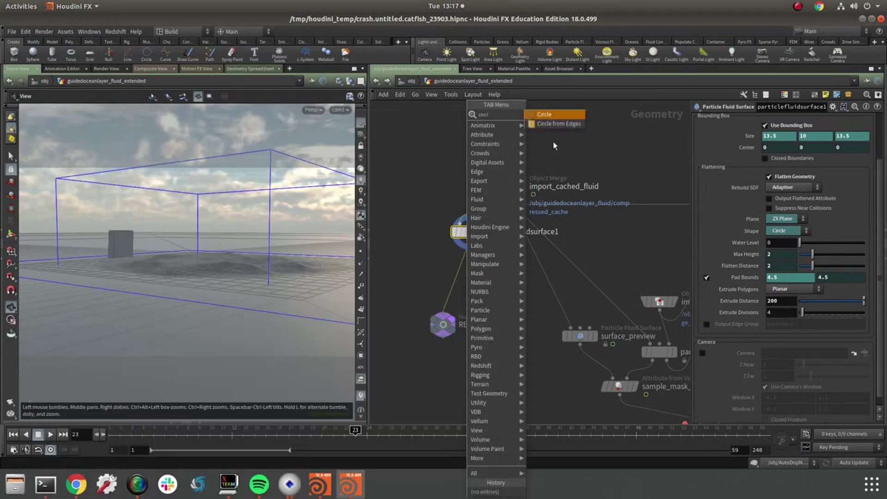
key(Return)
click(453, 282)
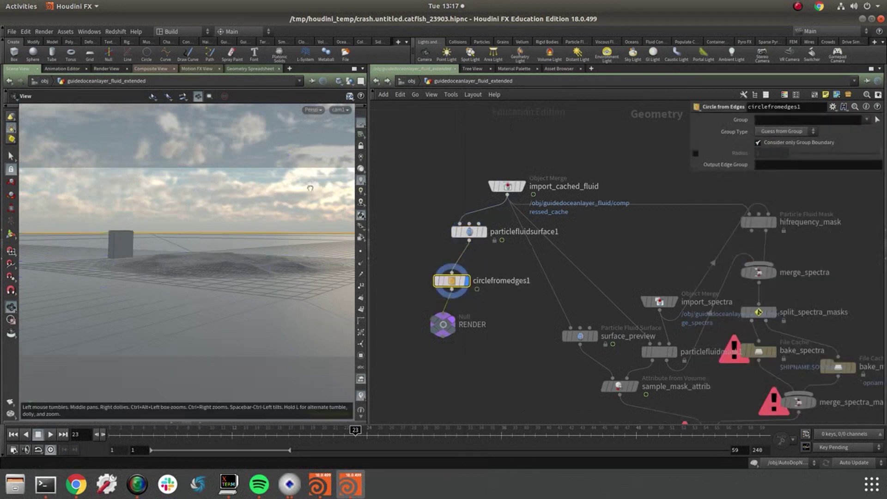
Step: Enable the Radius override on circlefromedges1, set it to 311, and straighten the chain of surface nodes
drag(309, 183, 260, 248)
right_drag(260, 248, 38, 279)
right_drag(259, 266, 131, 273)
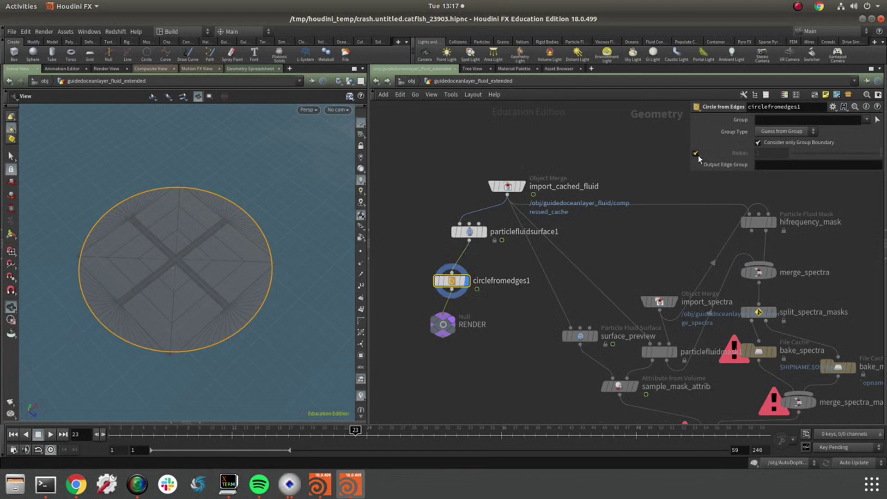
click(695, 153)
middle_drag(720, 151, 289, 61)
click(344, 110)
click(354, 154)
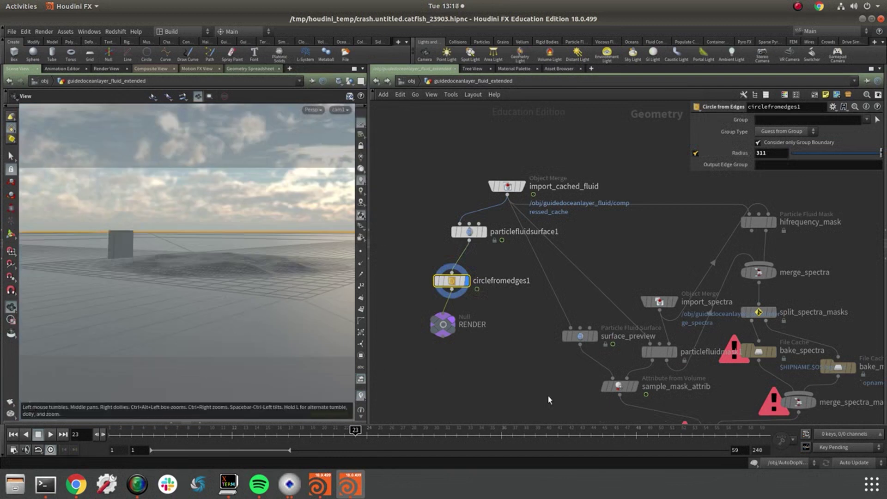
key(l)
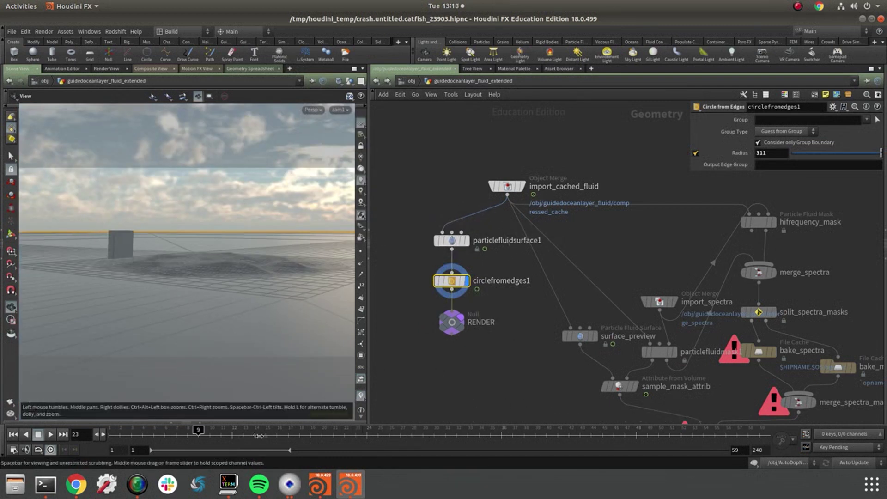
Step: Examine the extended fluid surface at frames 36 and 20 from several angles
click(435, 434)
click(500, 433)
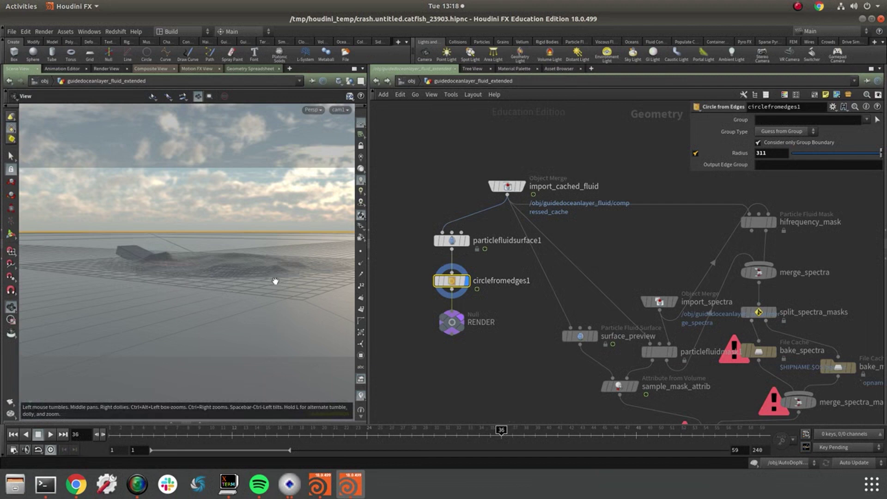
drag(269, 280, 273, 315)
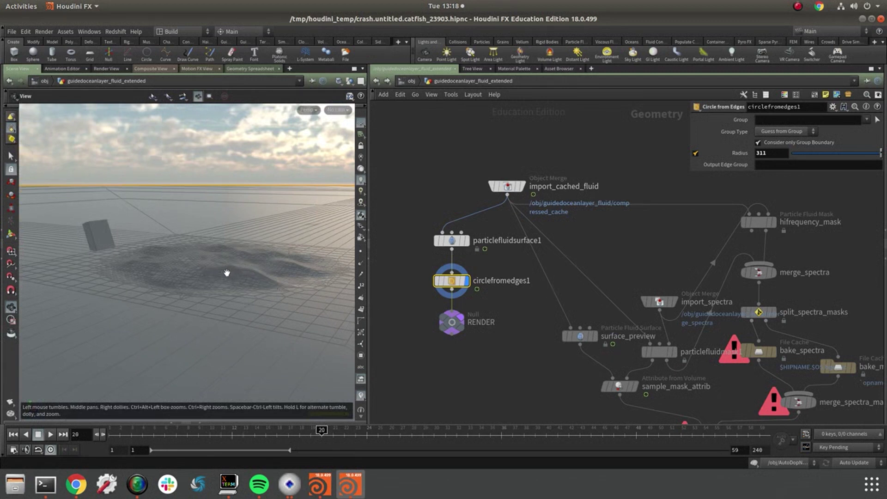
drag(252, 314, 154, 258)
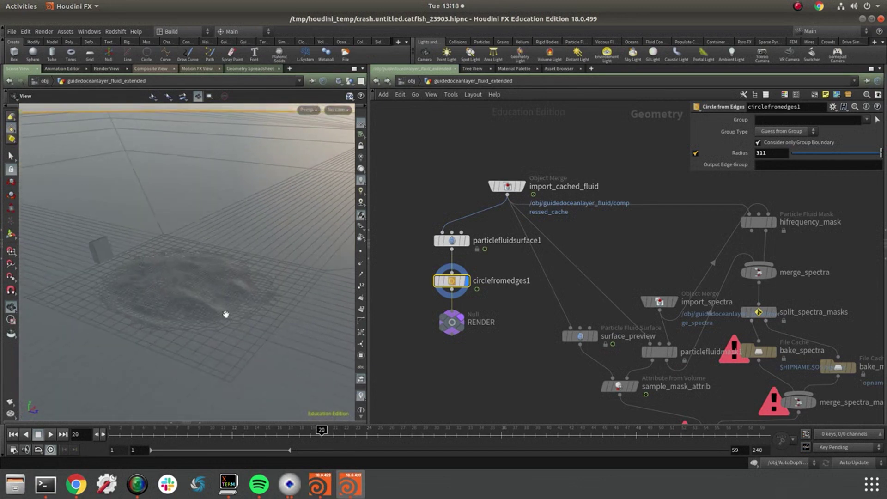
drag(229, 300, 221, 267)
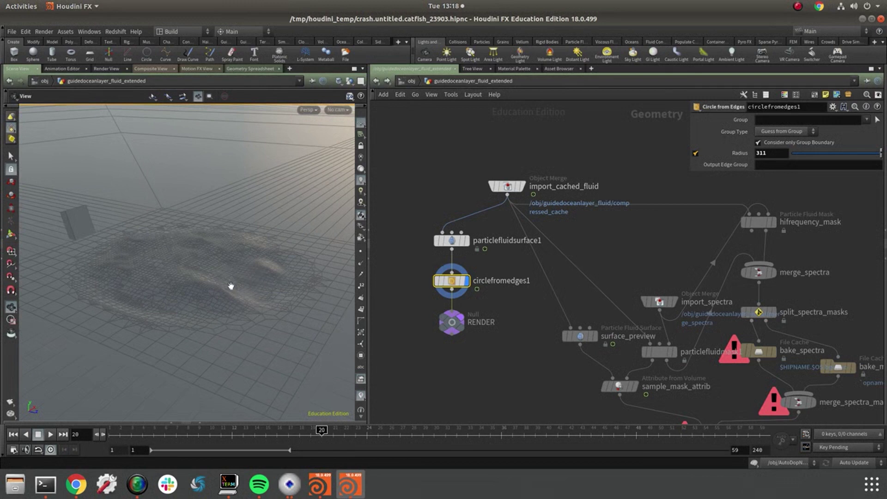
drag(269, 259, 197, 272)
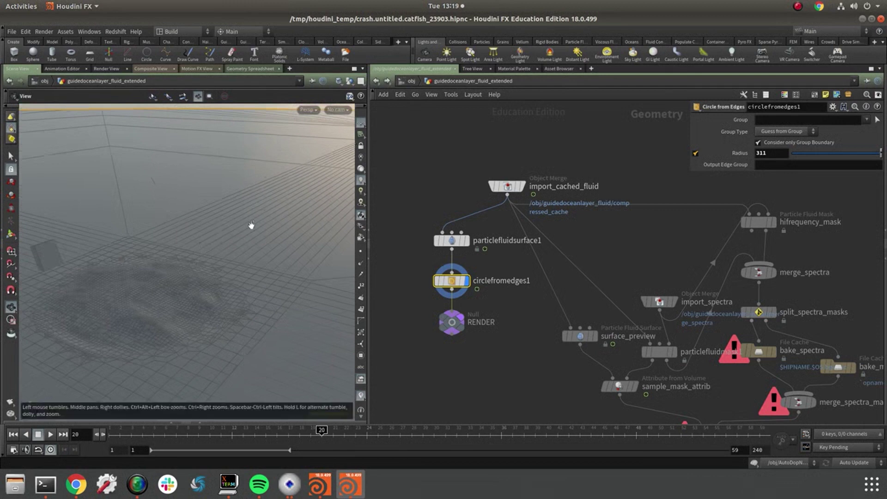
Step: Move import_spectra above the other nodes, bring hifrequency_mask closer to import_cached_fluid, and display the mask
middle_drag(495, 369, 400, 373)
drag(564, 306, 566, 131)
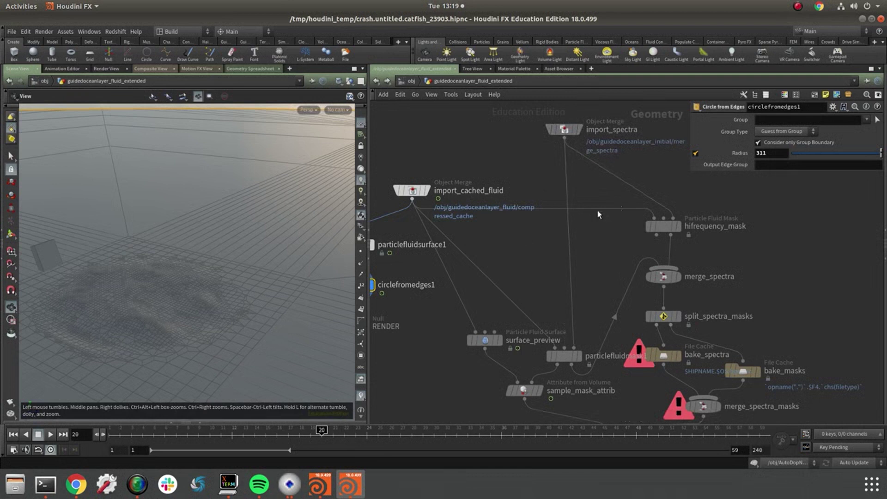
drag(668, 223, 525, 236)
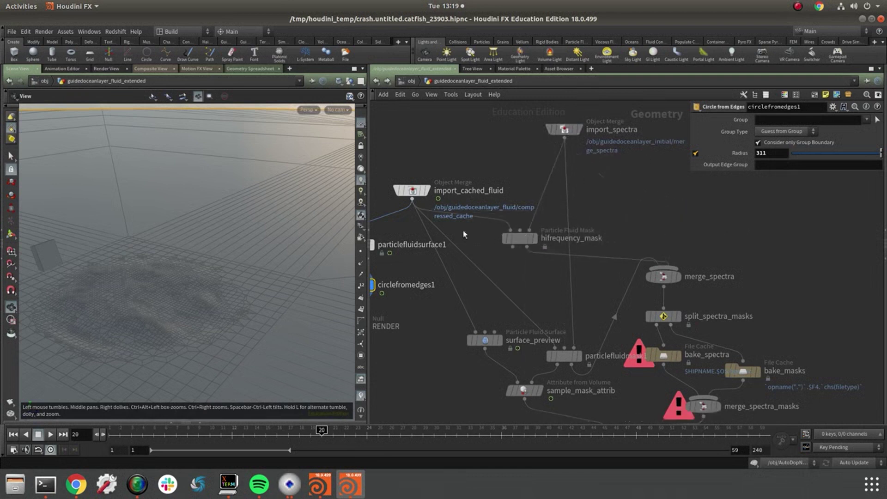
mouse_move(412, 190)
mouse_move(535, 241)
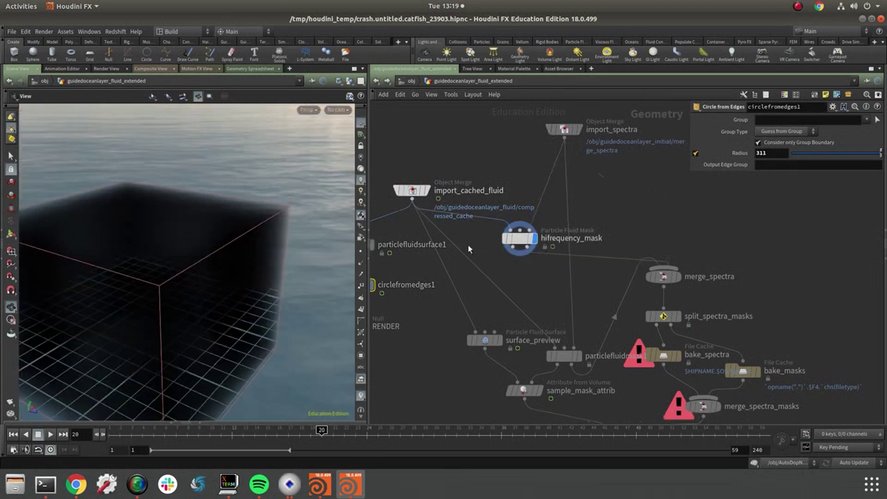
Step: Move hifrequency_mask back above merge_spectra and place particlefluidmask1 below import_spectra, selecting it to show its mask settings
drag(534, 241, 678, 214)
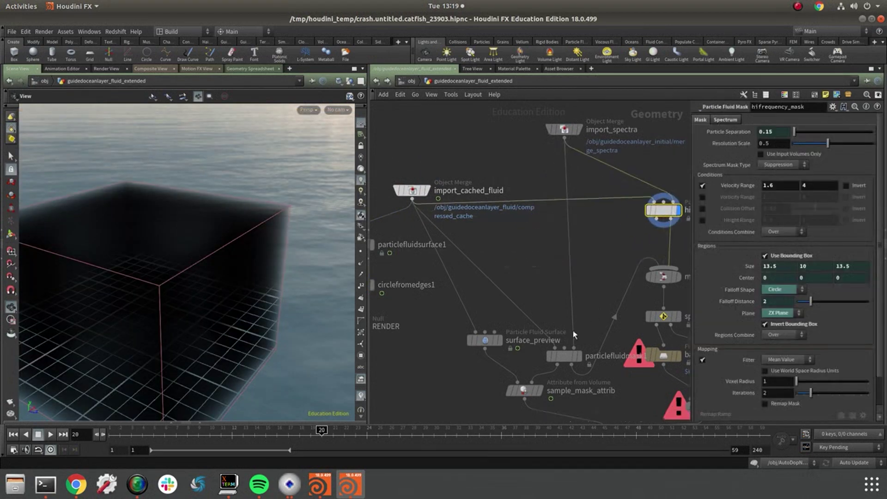
drag(564, 357, 550, 234)
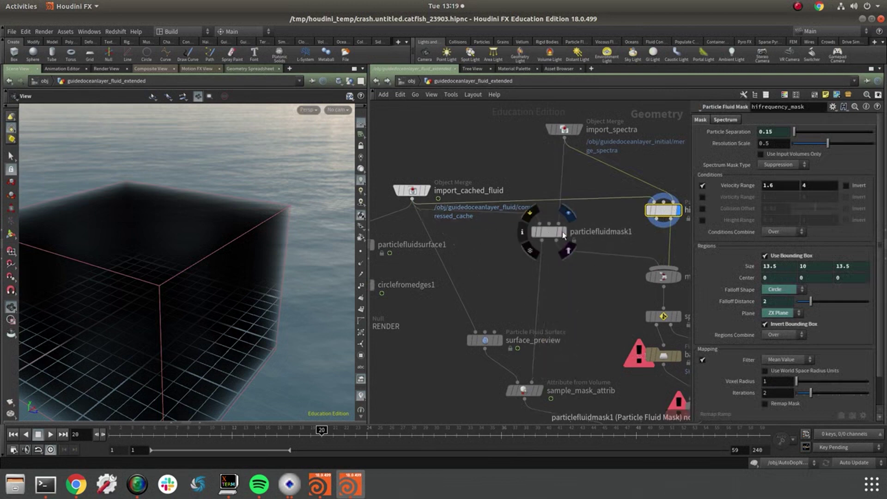
click(564, 232)
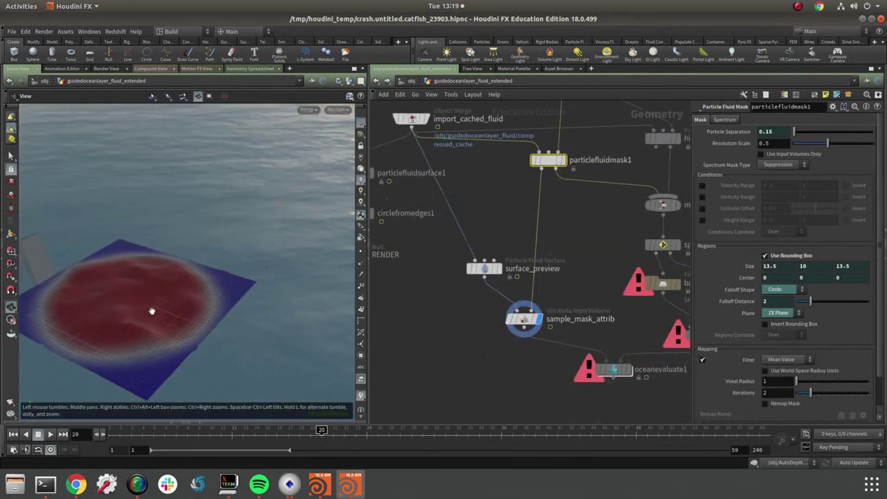
Step: Examine the mask colours on the sample_mask_attrib surface at frames 9 and 17
drag(152, 310, 224, 276)
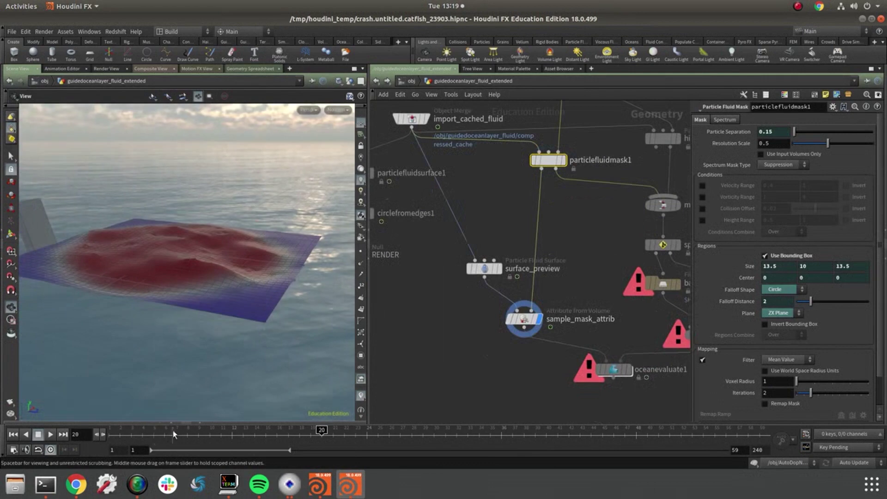
click(198, 430)
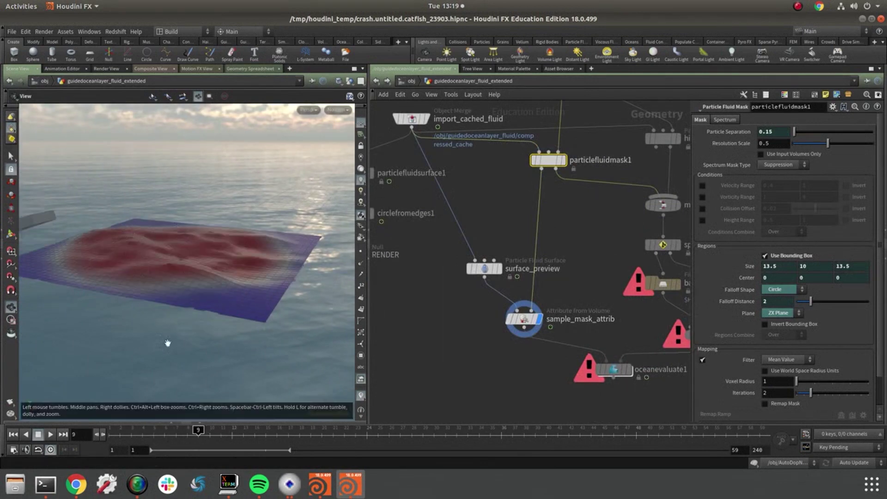
click(275, 423)
click(293, 433)
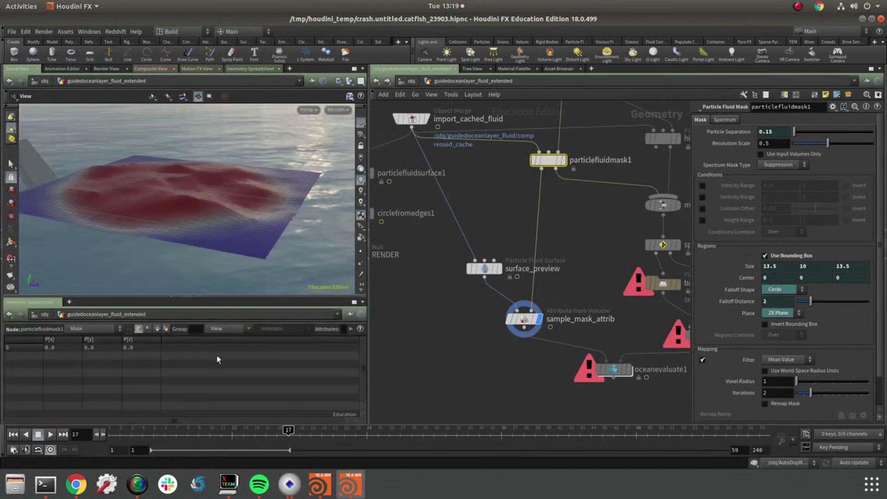
click(198, 298)
drag(229, 273, 229, 281)
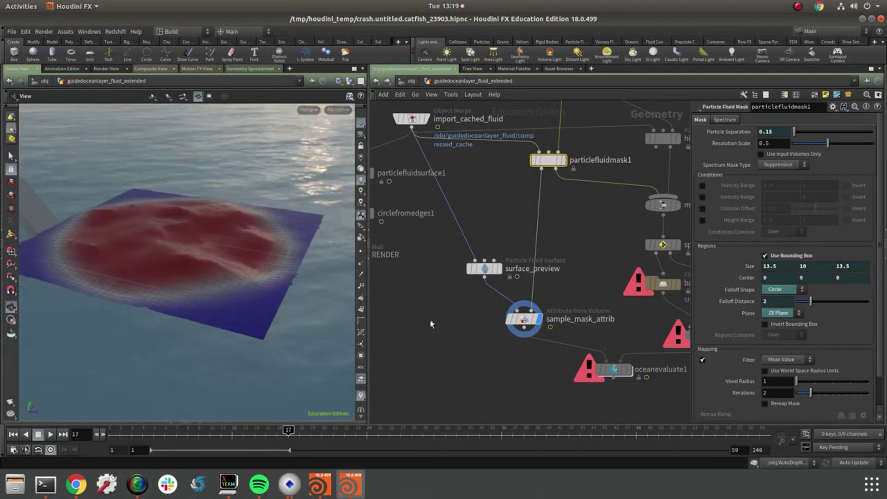
Step: Display hifrequency_mask and then merge_spectra to inspect the outputs of the spectra branch
middle_drag(594, 253, 584, 257)
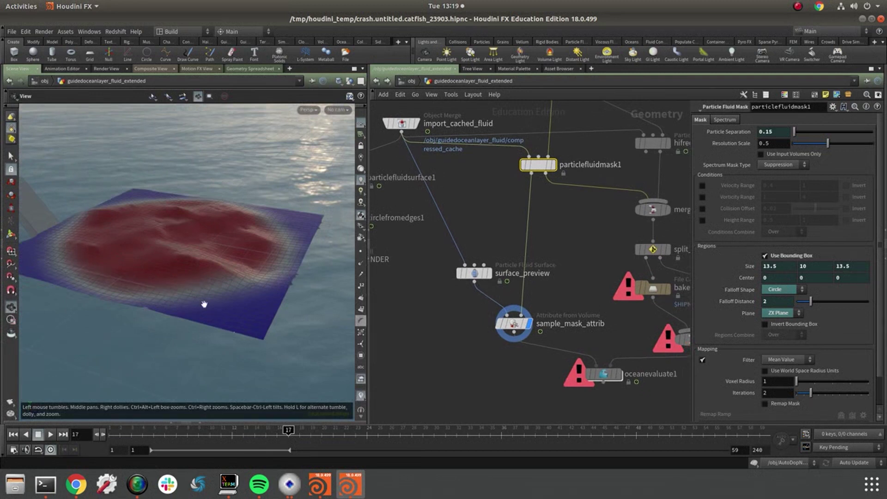
middle_drag(592, 228, 507, 287)
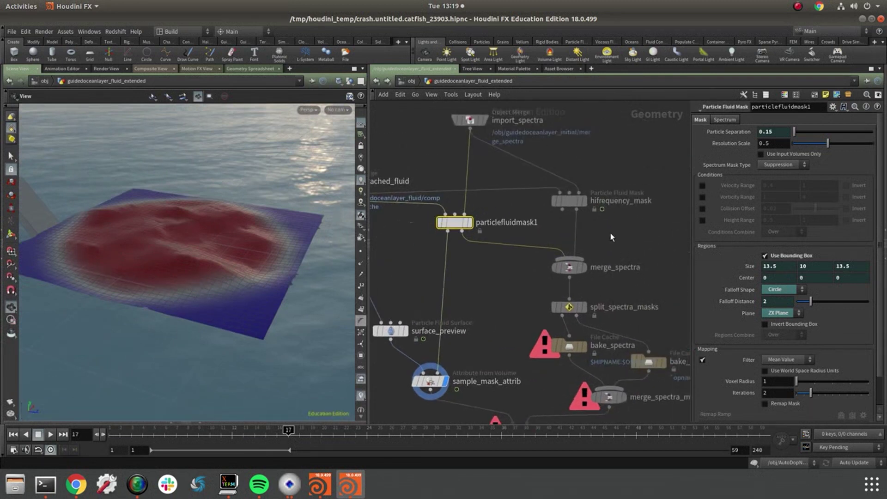
mouse_move(586, 201)
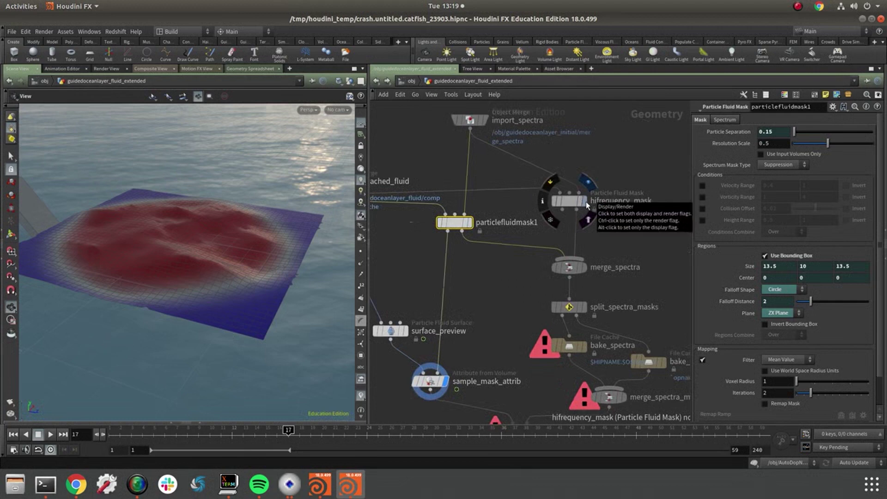
click(585, 201)
middle_drag(587, 263, 586, 223)
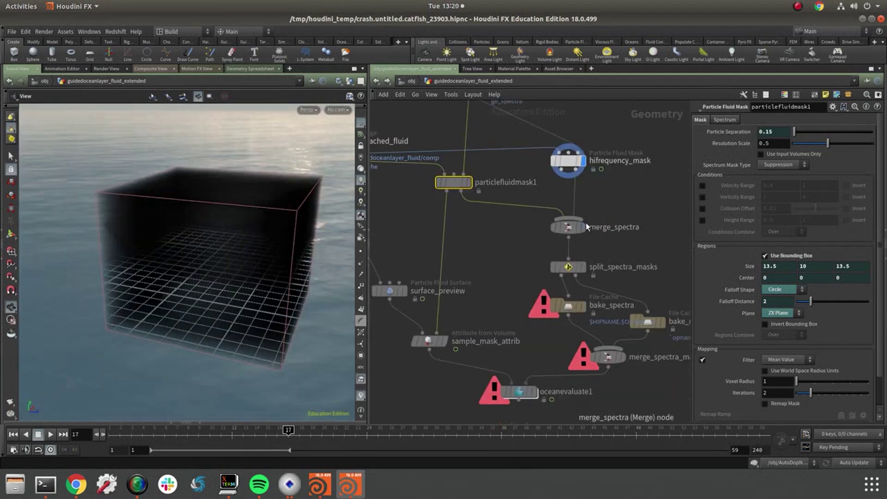
click(585, 226)
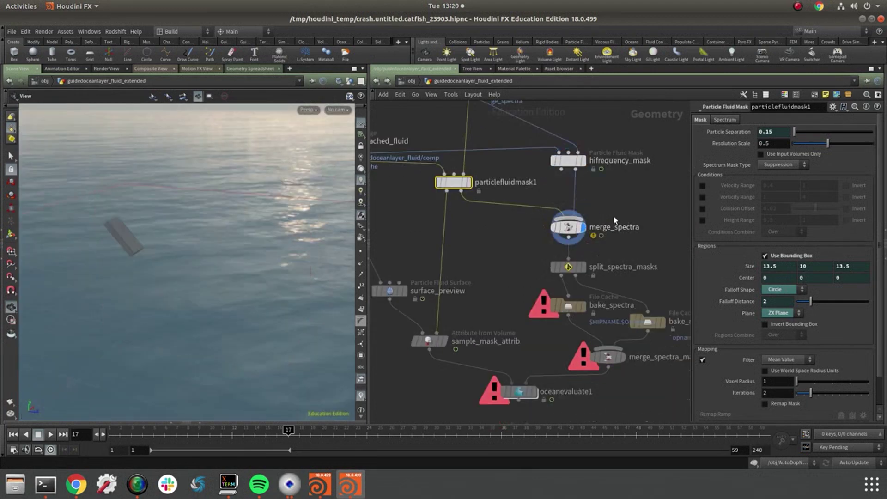
Step: Move split_spectra_masks slightly away from merge_spectra and inspect the geometry information of both its selected and non-selected outputs
drag(569, 267, 612, 261)
middle_drag(614, 297, 575, 283)
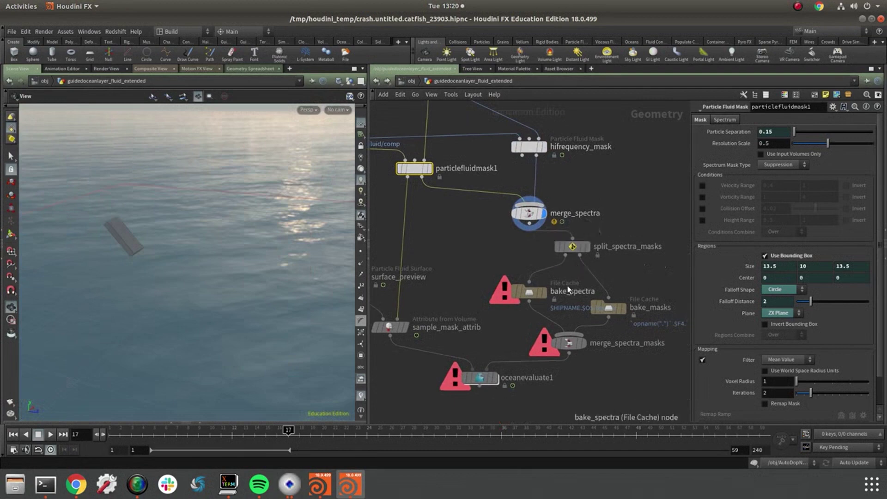
middle_click(566, 260)
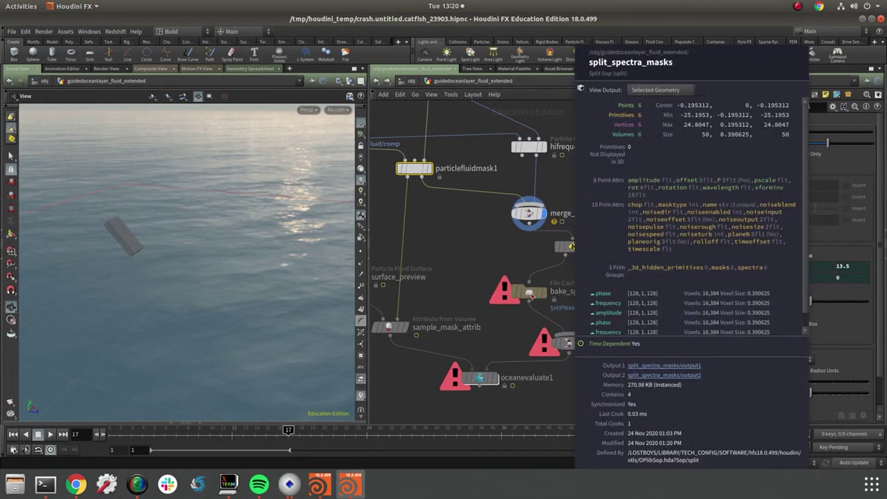
middle_click(581, 258)
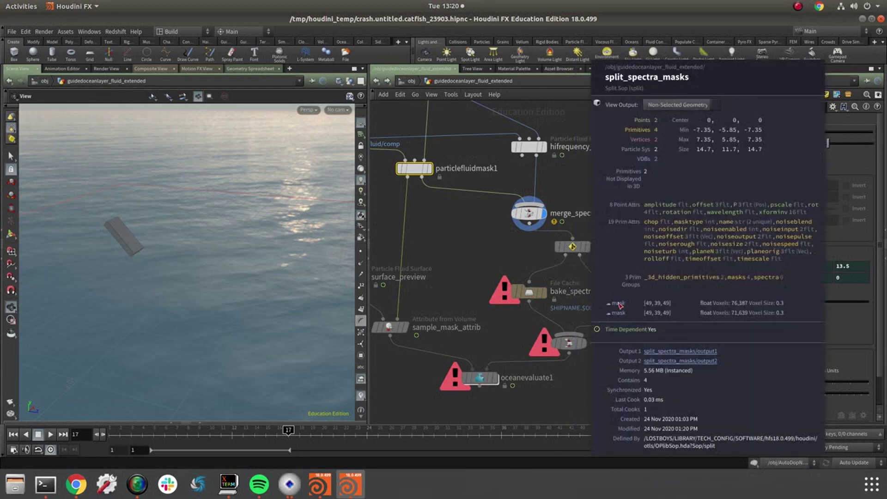
middle_click(566, 257)
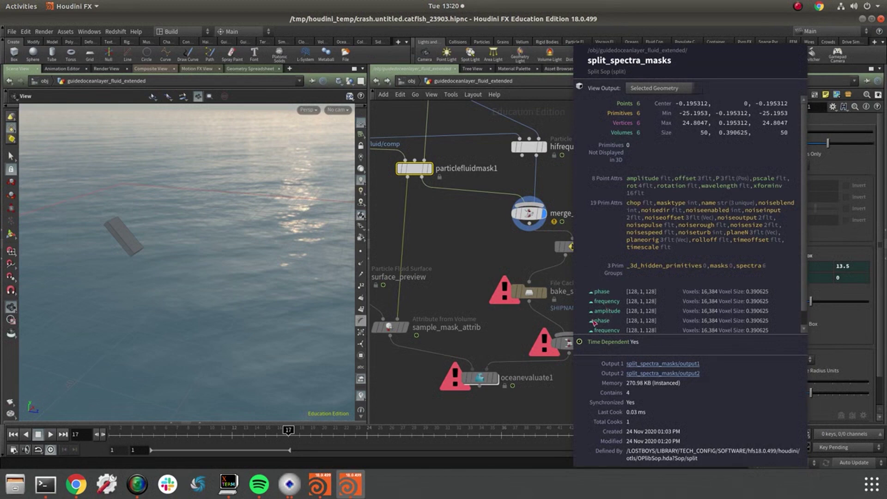
middle_drag(580, 251, 561, 251)
middle_click(562, 251)
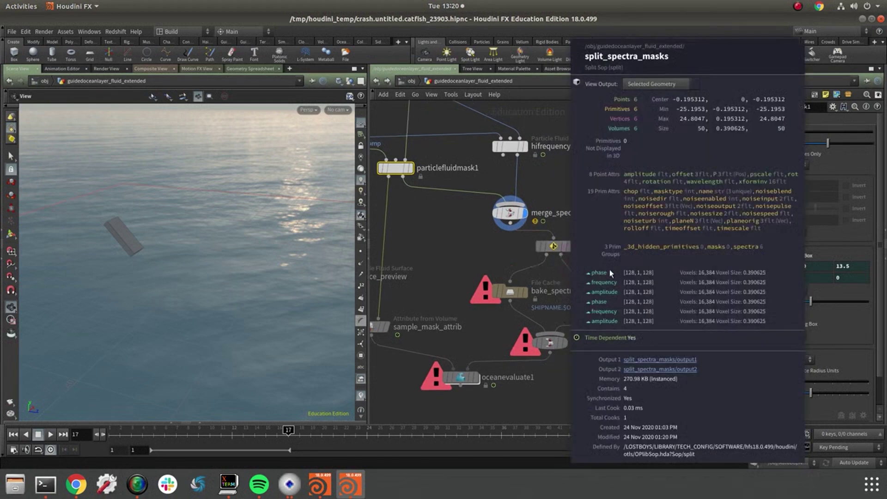
middle_click(561, 255)
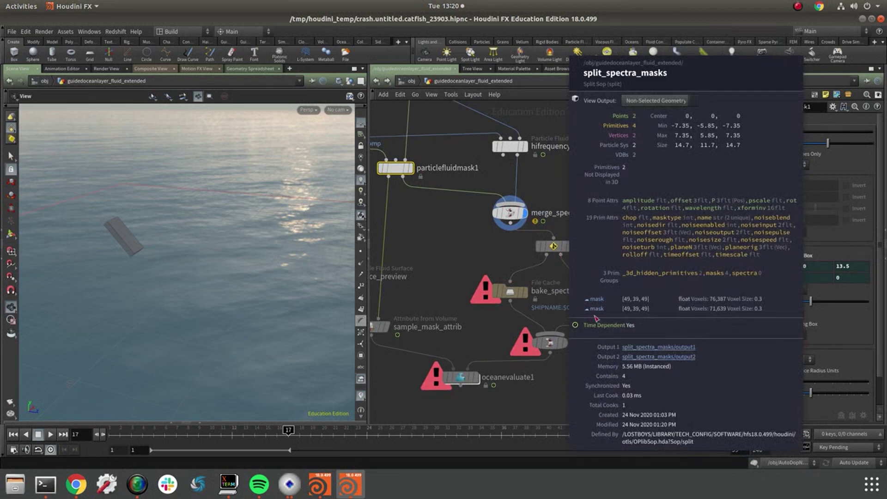
middle_drag(590, 313, 626, 280)
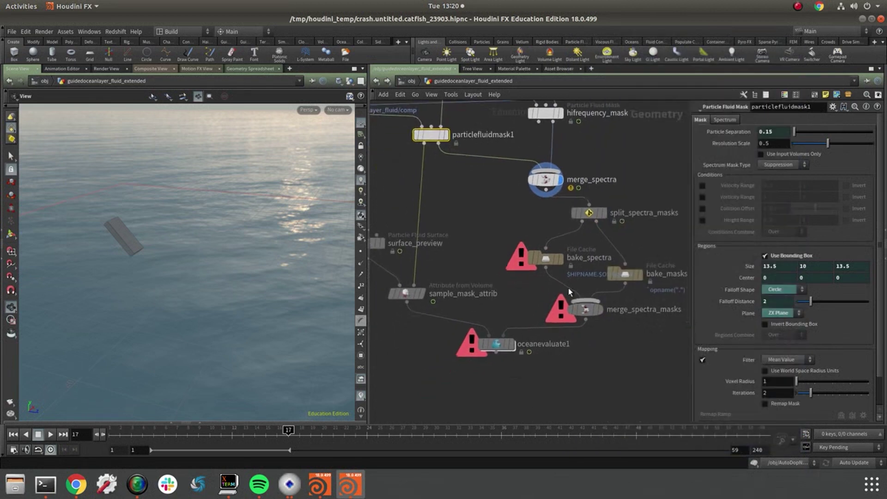
Step: Review the file cache settings of bake_spectra and bake_masks, including their valid frame ranges
click(545, 261)
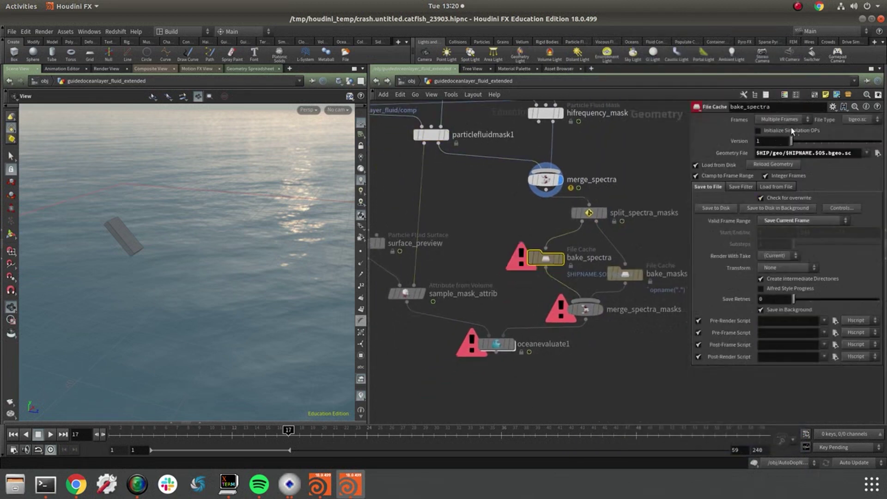
click(625, 274)
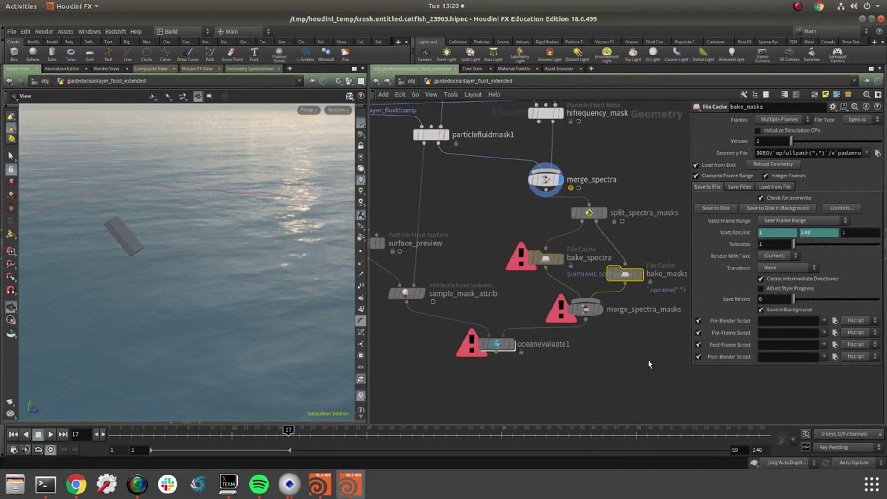
middle_drag(650, 361, 600, 355)
middle_drag(461, 214, 557, 348)
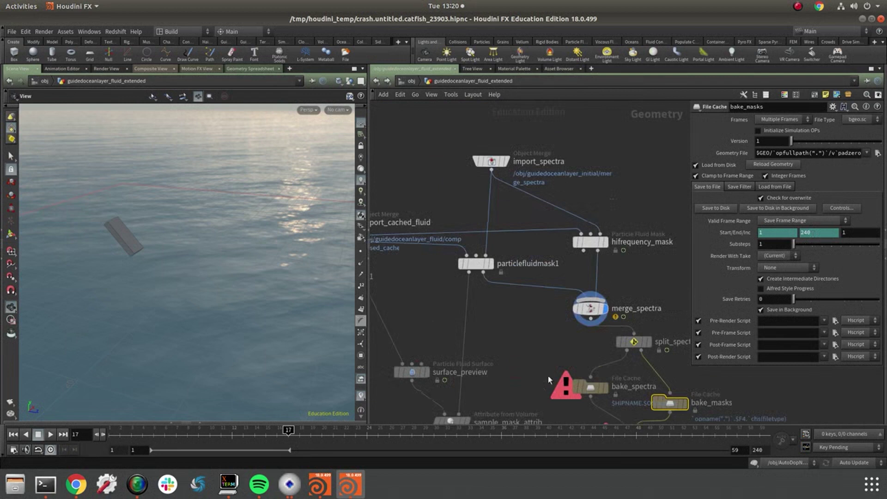
middle_drag(552, 383, 511, 274)
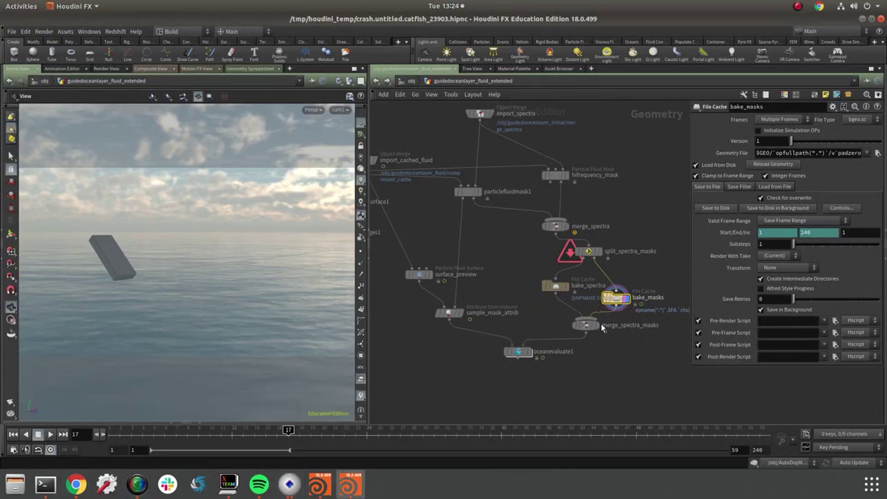
Step: Check the oceansurface material's spectrum and mask geometry paths in the mat network and return to the guidedoceanlayer_fluid_extended network
middle_drag(642, 351, 637, 338)
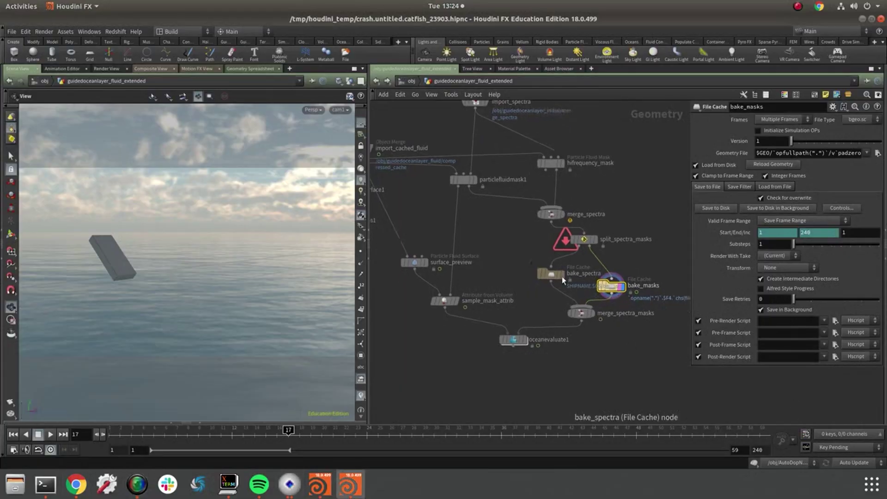
click(406, 81)
click(425, 121)
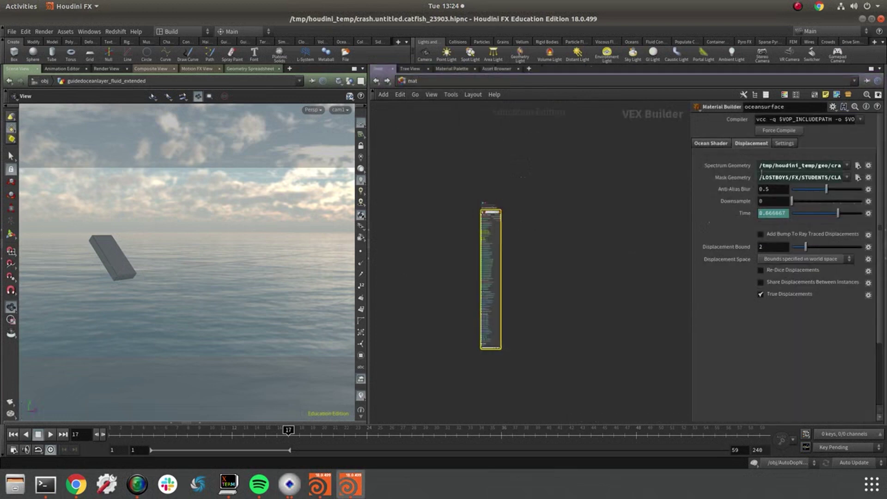
key(alt+Left)
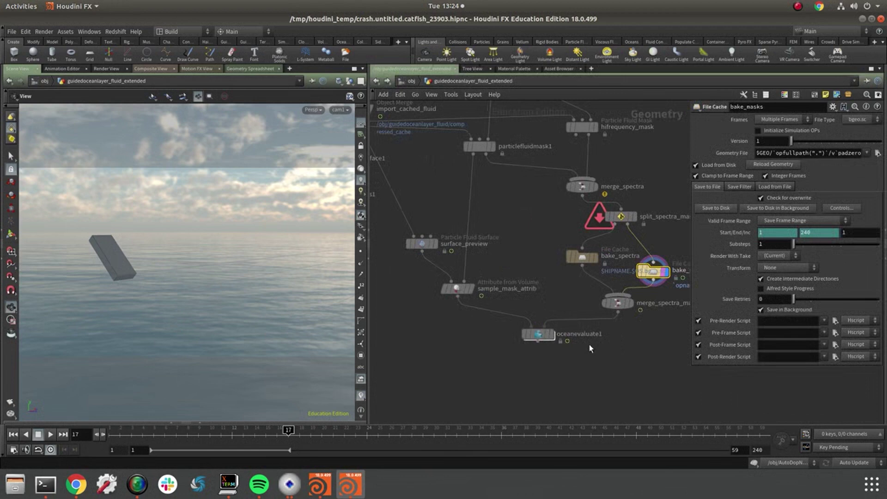
Step: Compare the surface at oceanevaluate1 with the one at sample_mask_attrib, finishing with oceanevaluate1 displayed
click(552, 334)
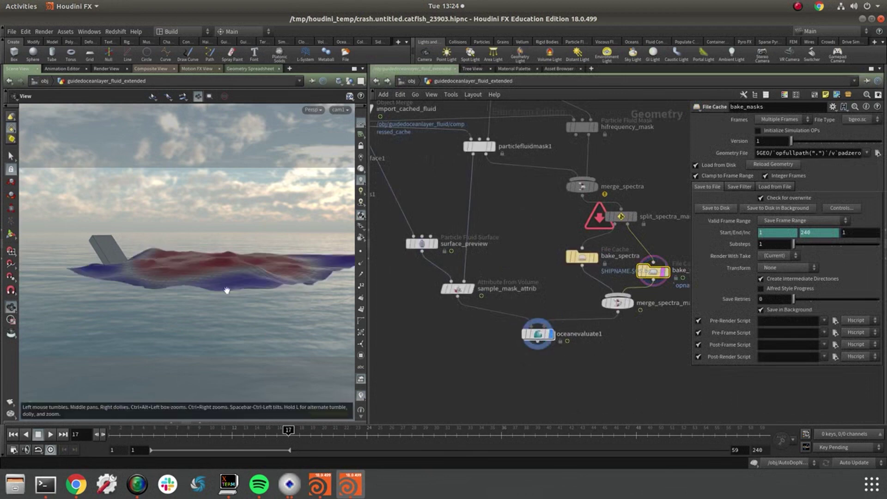
drag(254, 352, 221, 283)
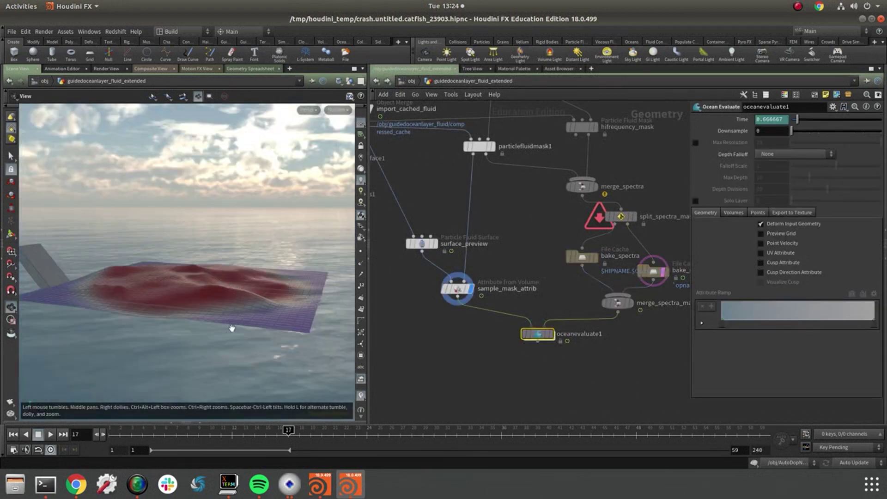
drag(278, 313, 265, 309)
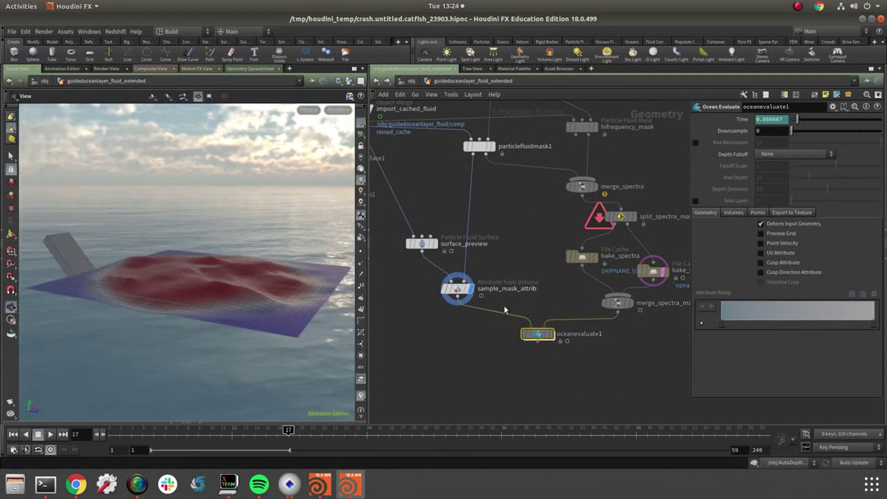
mouse_move(536, 330)
click(553, 316)
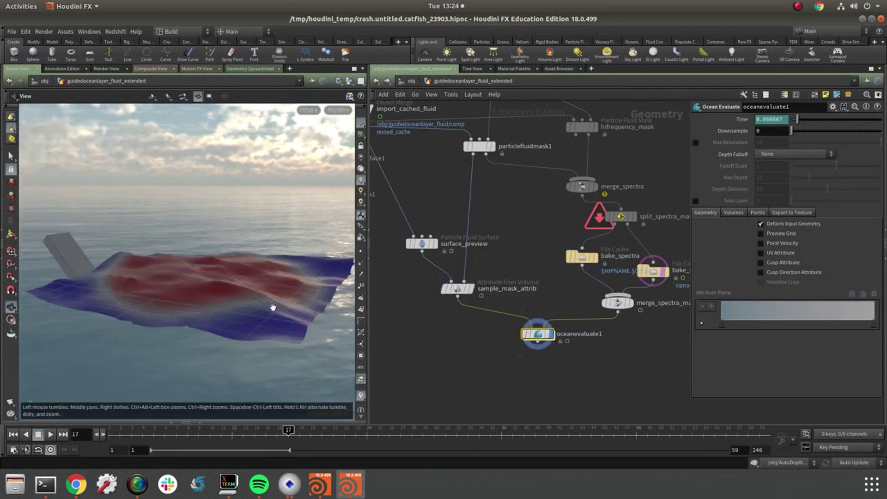
Step: Set the display to the RENDER null below circlefromedges1
middle_drag(459, 334, 519, 369)
scroll(518, 347, down, 2)
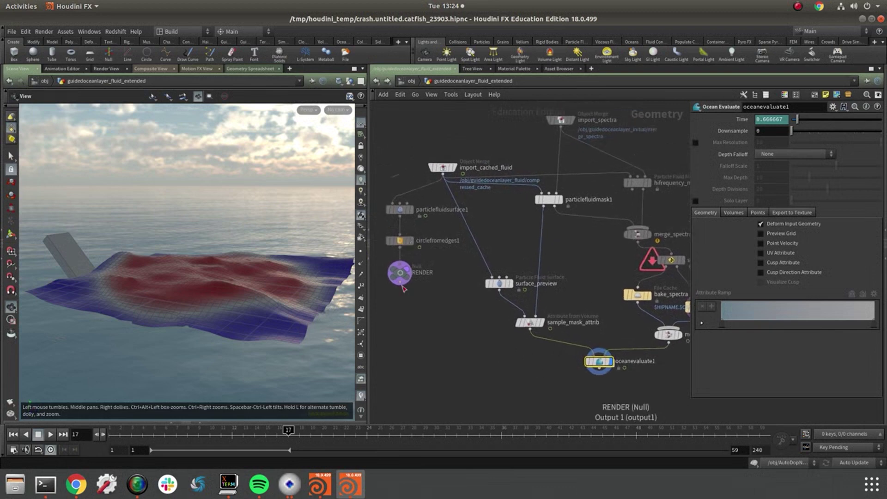
click(412, 262)
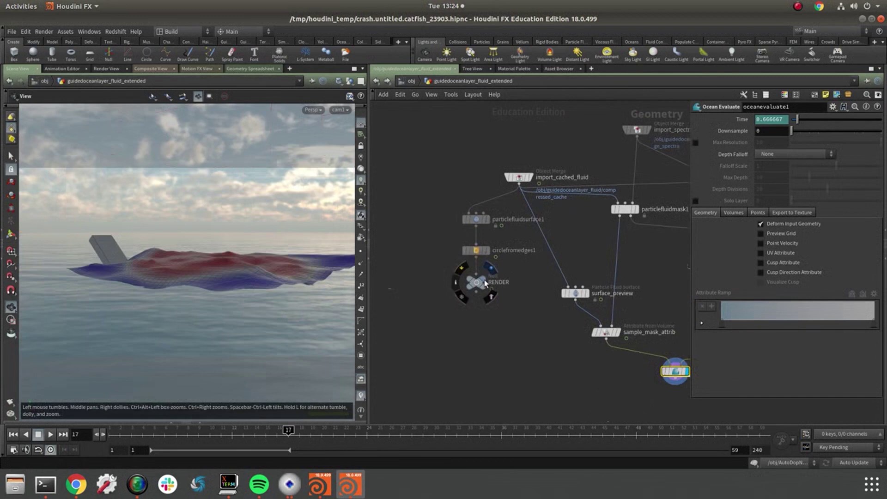
click(484, 269)
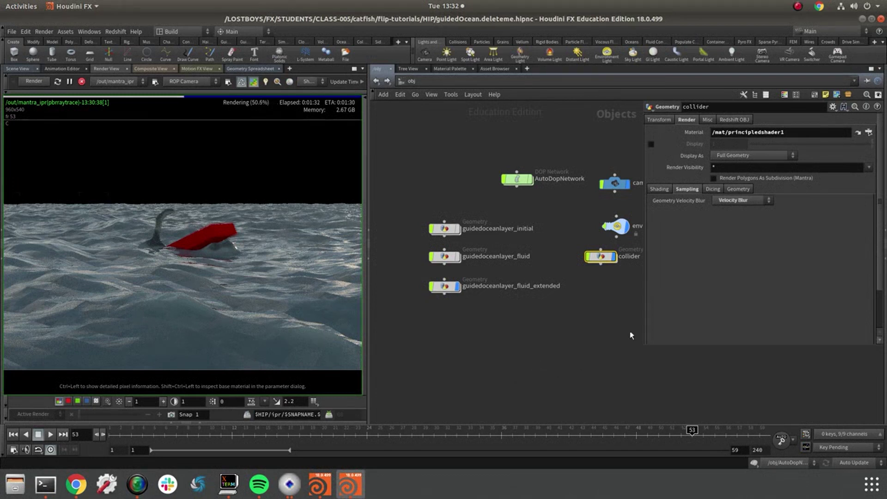
Step: Open the guidedoceanlayer_fluid_extended network from the object level
middle_drag(526, 307, 497, 346)
middle_drag(461, 383, 504, 380)
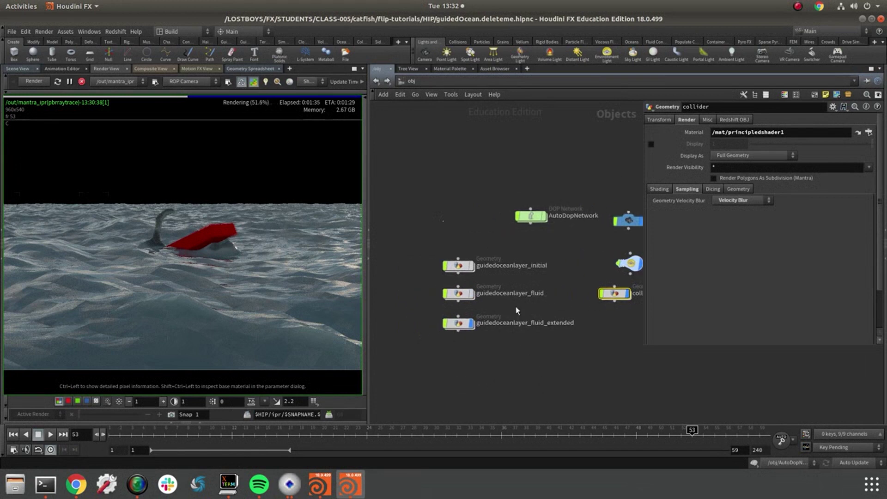
double_click(458, 324)
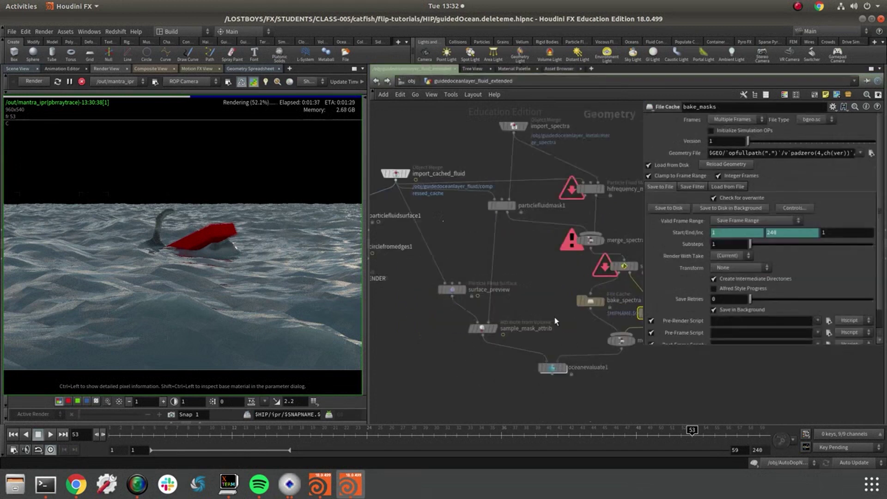
middle_drag(555, 317, 534, 344)
scroll(535, 343, down, 2)
Step: Line up hifrequency_mask with particlefluidmask1 and move import_cached_fluid up to the level of import_spectra
mouse_move(566, 243)
mouse_down()
mouse_move(575, 246)
mouse_move(572, 256)
mouse_up()
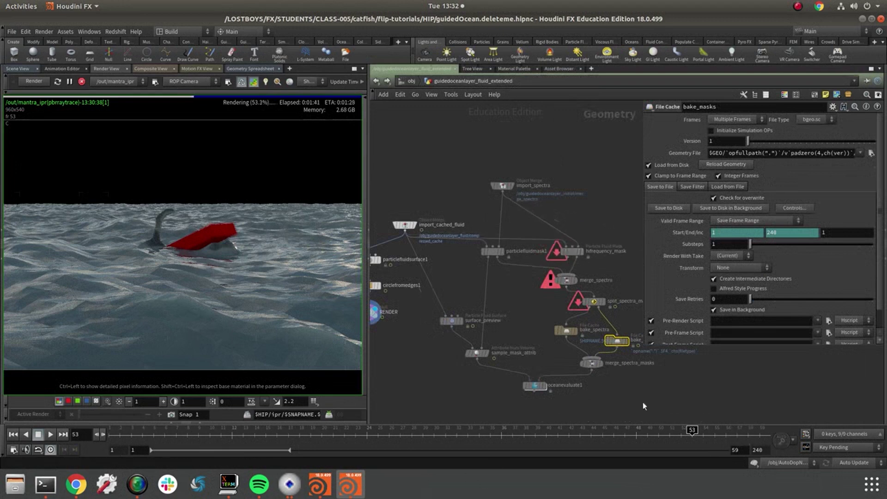
middle_drag(603, 387, 594, 384)
middle_drag(534, 305, 582, 302)
drag(442, 219, 442, 187)
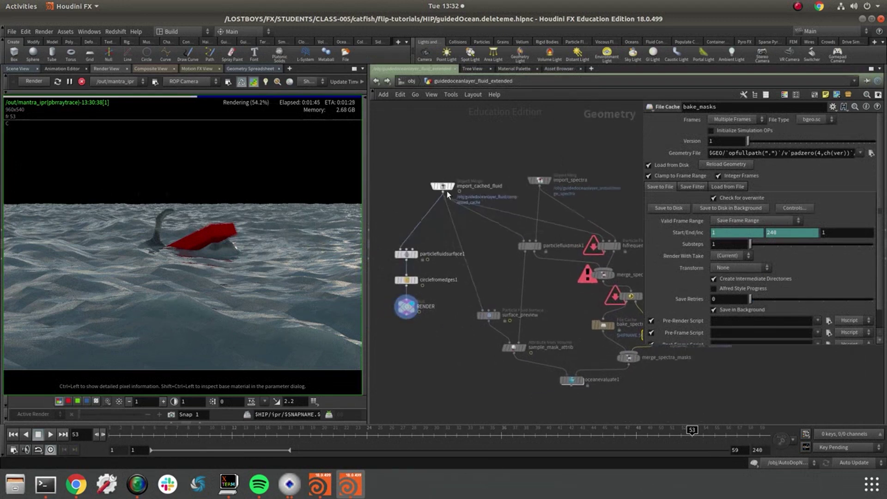
middle_drag(421, 158, 443, 158)
middle_drag(475, 337, 444, 298)
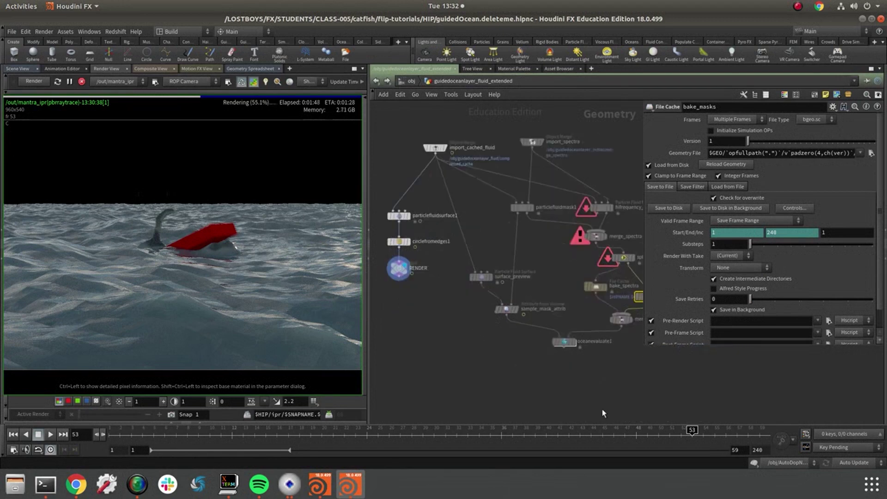
Step: Widen the network editing area and place import_cached_fluid directly above the particlefluidsurface1 branch
scroll(634, 396, down, 2)
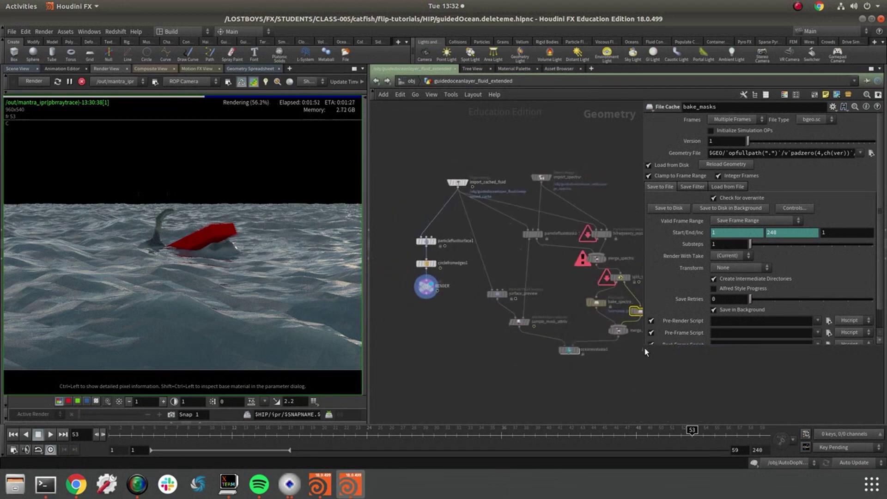
drag(644, 347, 651, 386)
middle_drag(496, 139, 564, 143)
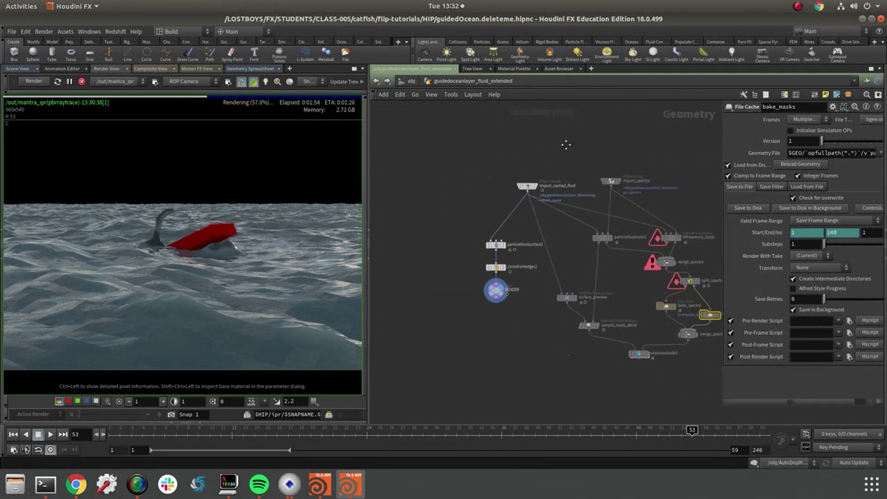
drag(517, 184, 497, 170)
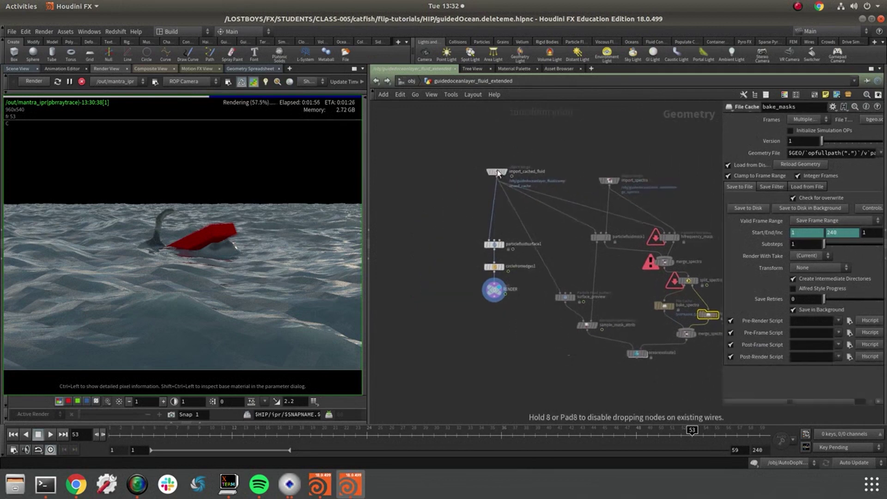
scroll(508, 224, up, 1)
scroll(512, 226, up, 1)
Step: Switch from the render to the 3D scene view, examine the extended surface from a free angle, and look through cam1 again
mouse_move(502, 251)
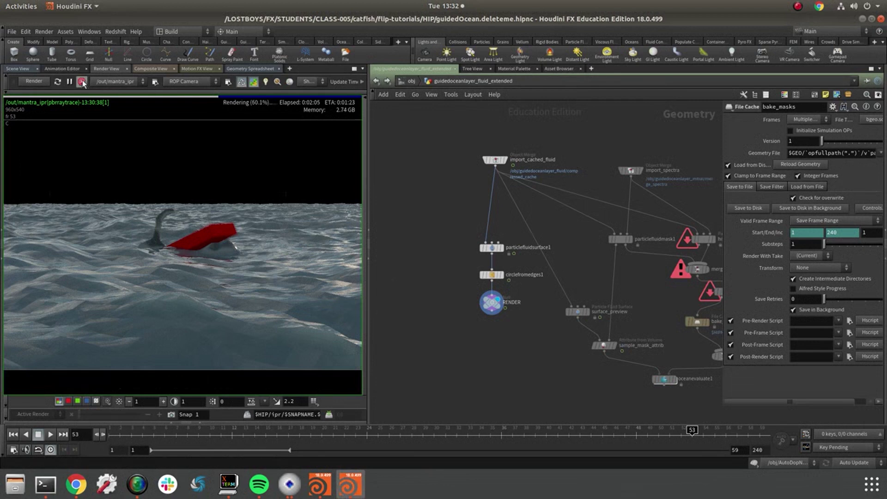
click(23, 69)
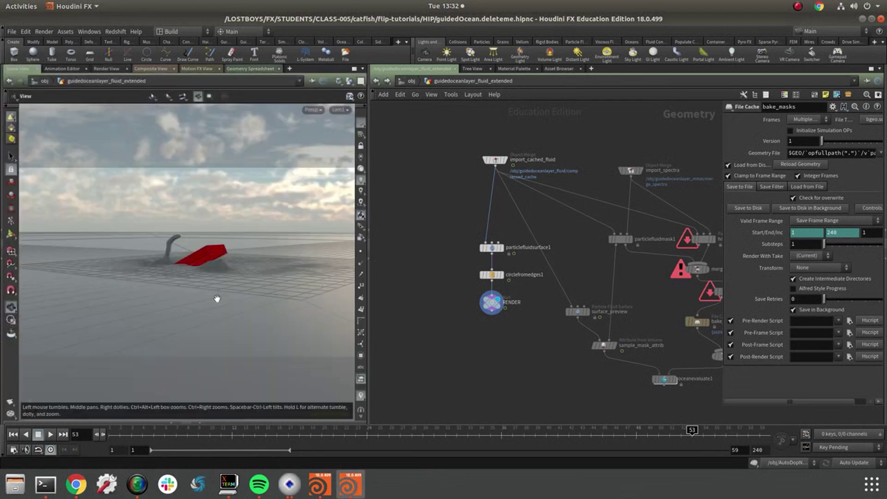
drag(267, 258, 258, 300)
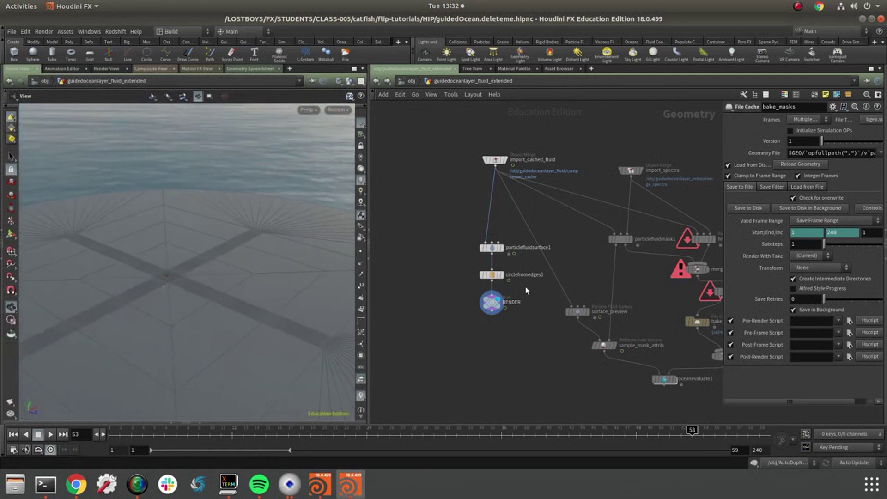
middle_drag(533, 289, 510, 284)
click(340, 109)
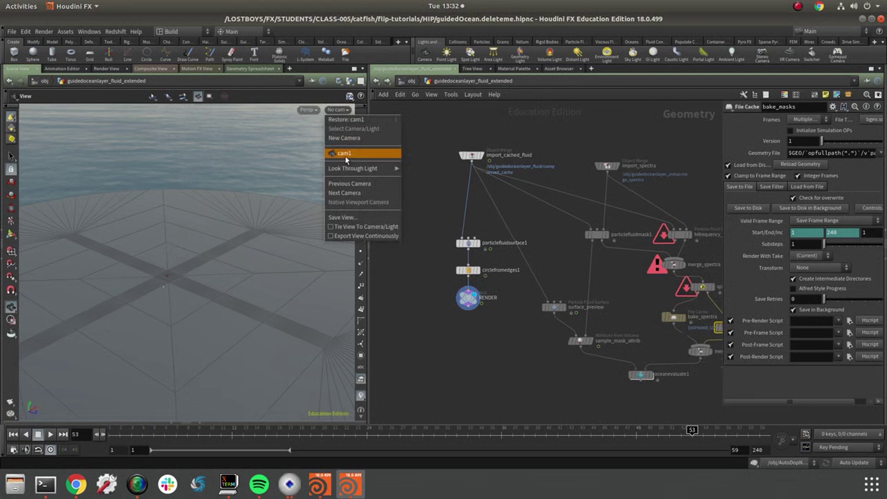
click(345, 155)
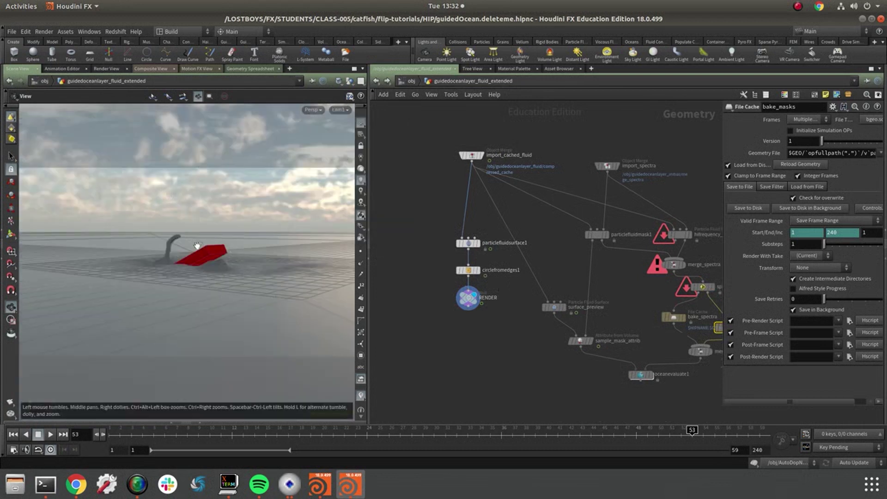
Step: Select particlefluidmask1 and hifrequency_mask together to show their shared mask settings
middle_drag(614, 273, 567, 267)
scroll(568, 267, up, 4)
drag(440, 158, 709, 229)
middle_drag(698, 155, 673, 147)
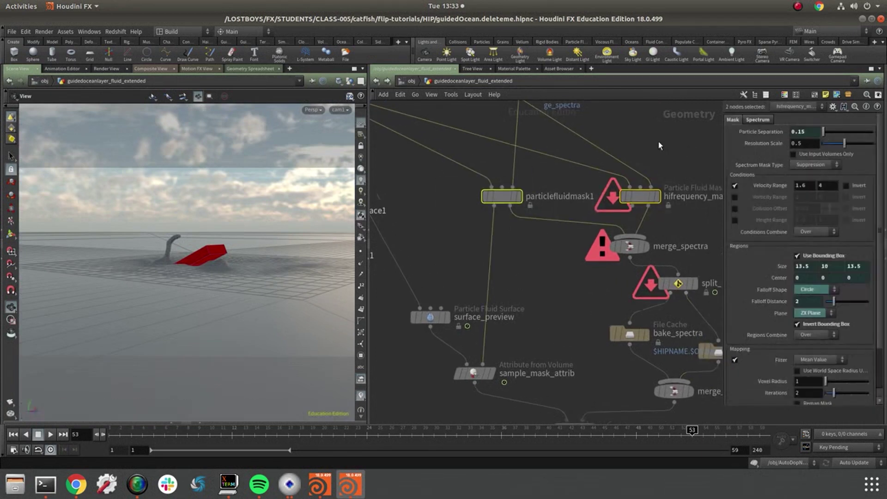
Step: Examine the file cache settings of bake_spectra and bake_masks, including their save frame ranges
middle_drag(677, 315, 582, 296)
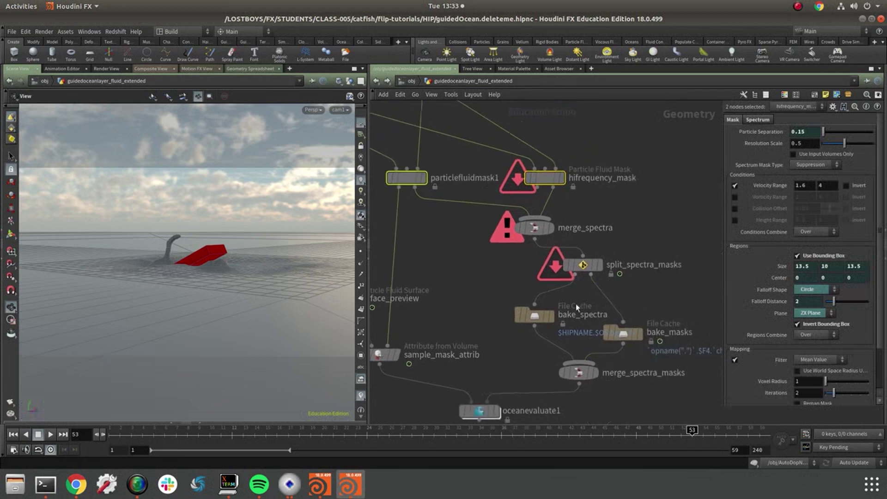
click(534, 316)
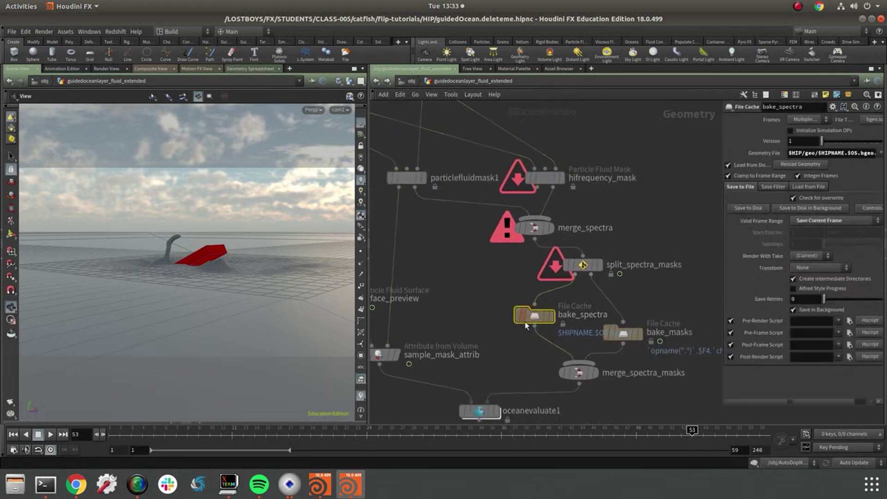
click(626, 335)
middle_drag(663, 381, 696, 280)
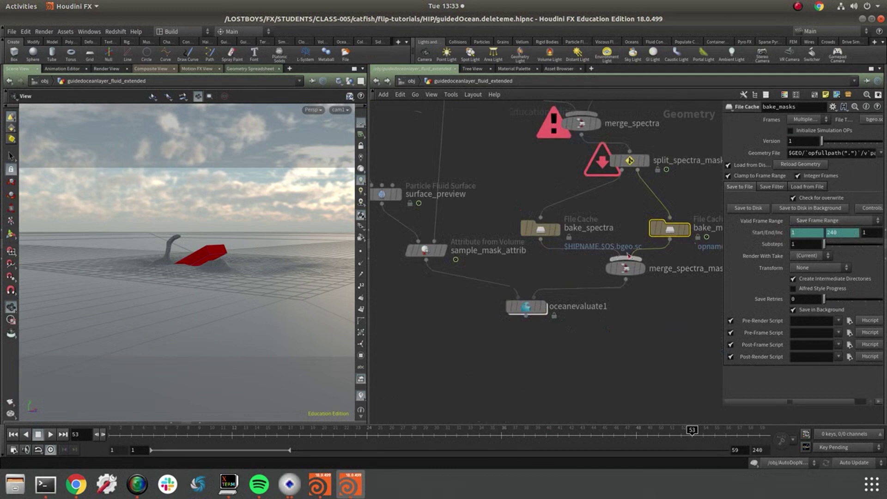
Step: Review the oceansurface material's displacement settings in the mat network and return to the guidedoceanlayer_fluid_extended network
click(414, 94)
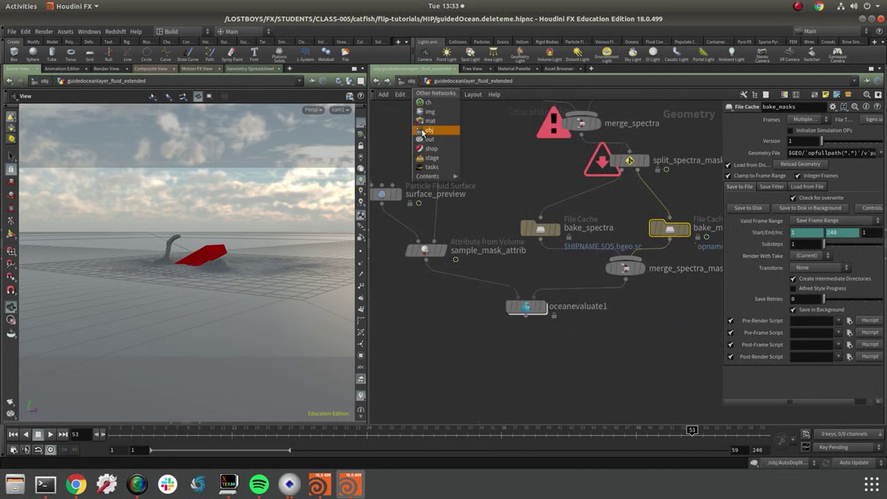
click(425, 132)
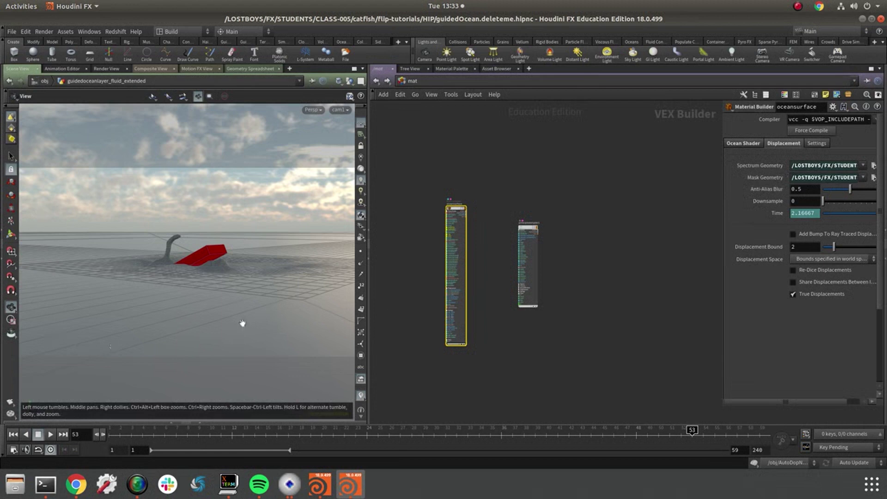
click(378, 81)
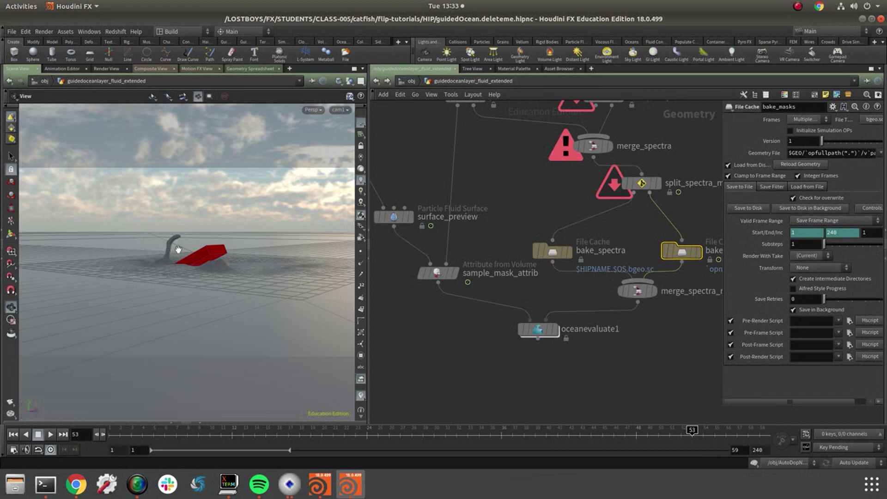
Step: Examine the extended surface from above at a free angle and bring the import_cached_fluid to RENDER branch into view
drag(249, 273, 232, 344)
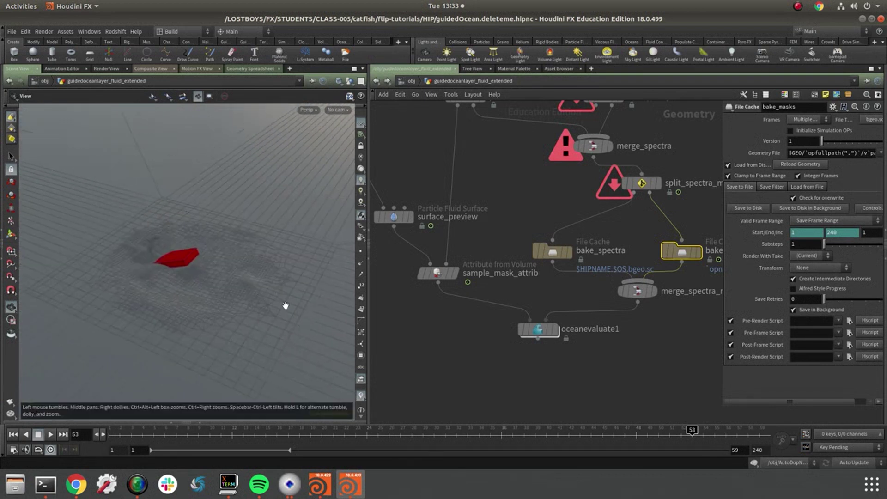
middle_drag(386, 299, 535, 342)
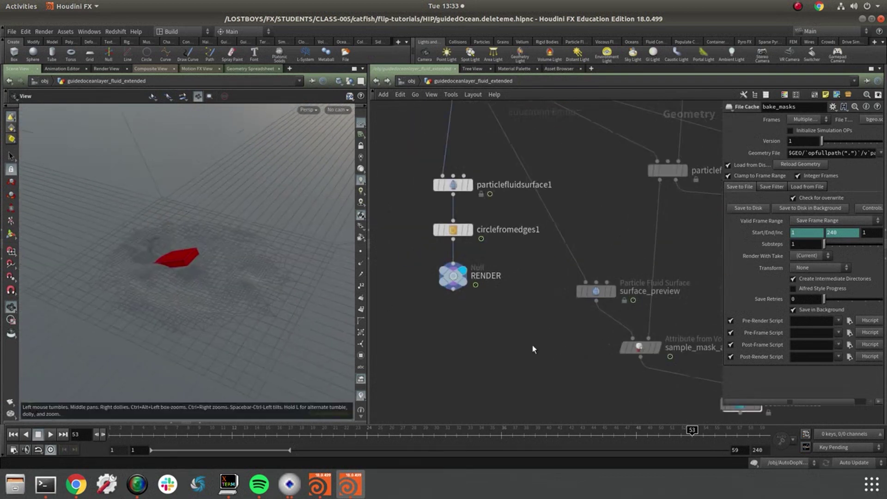
scroll(528, 322, down, 2)
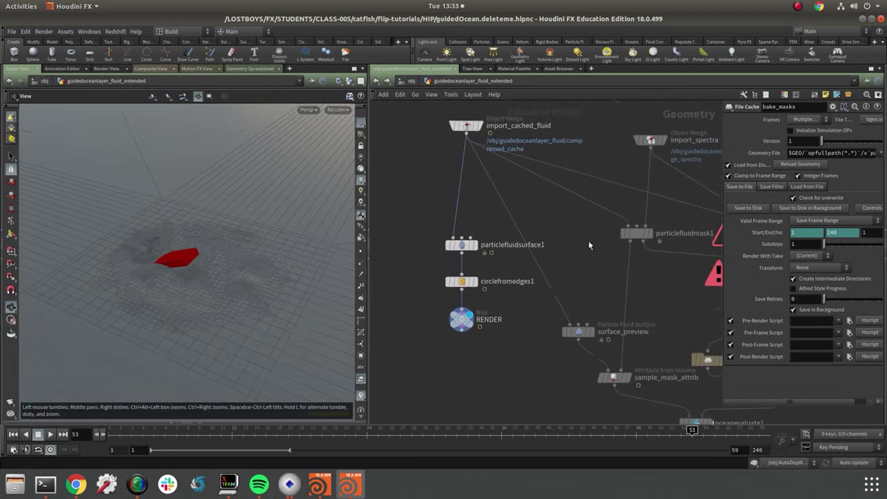